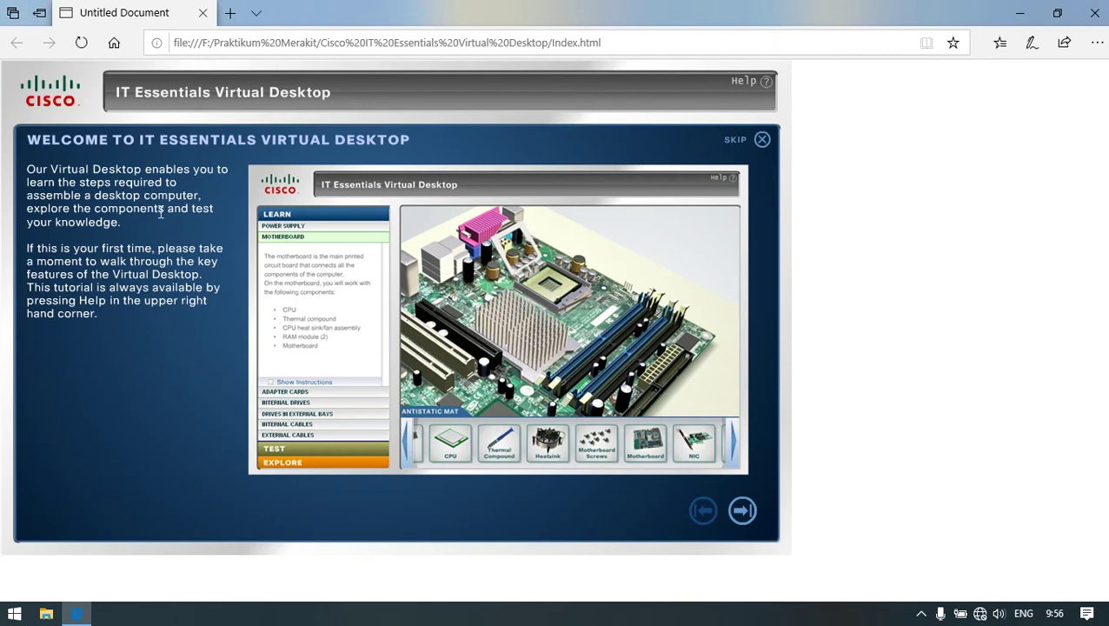
# Skip the welcome tutorial, preview the Test and Explore modes, and return to Test mode for assembling the computer.
pyautogui.click(762, 140)
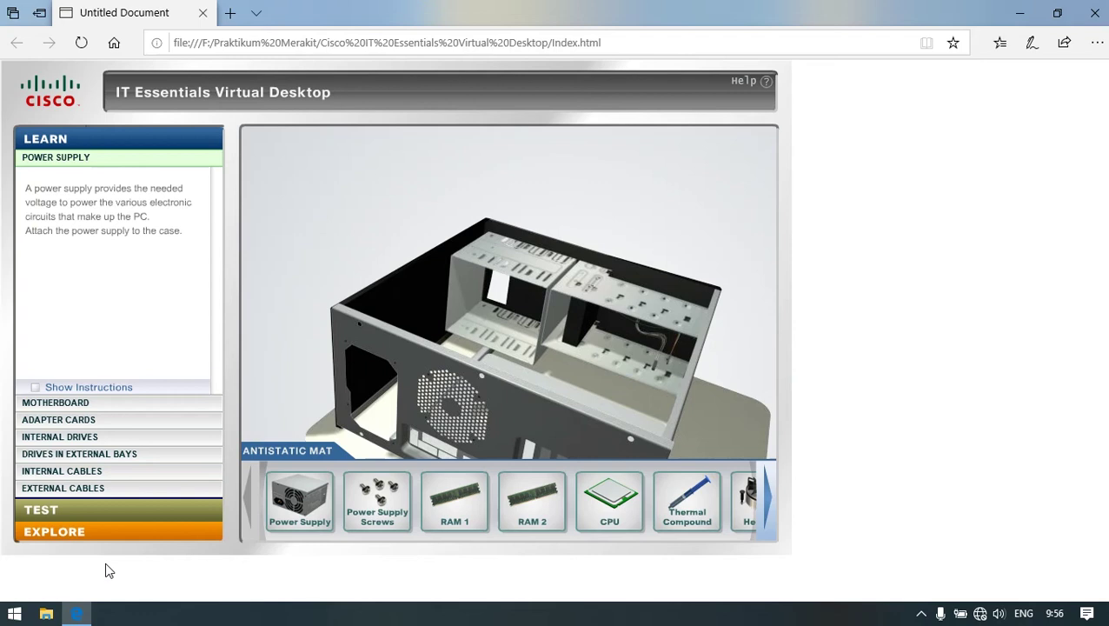
pyautogui.click(108, 513)
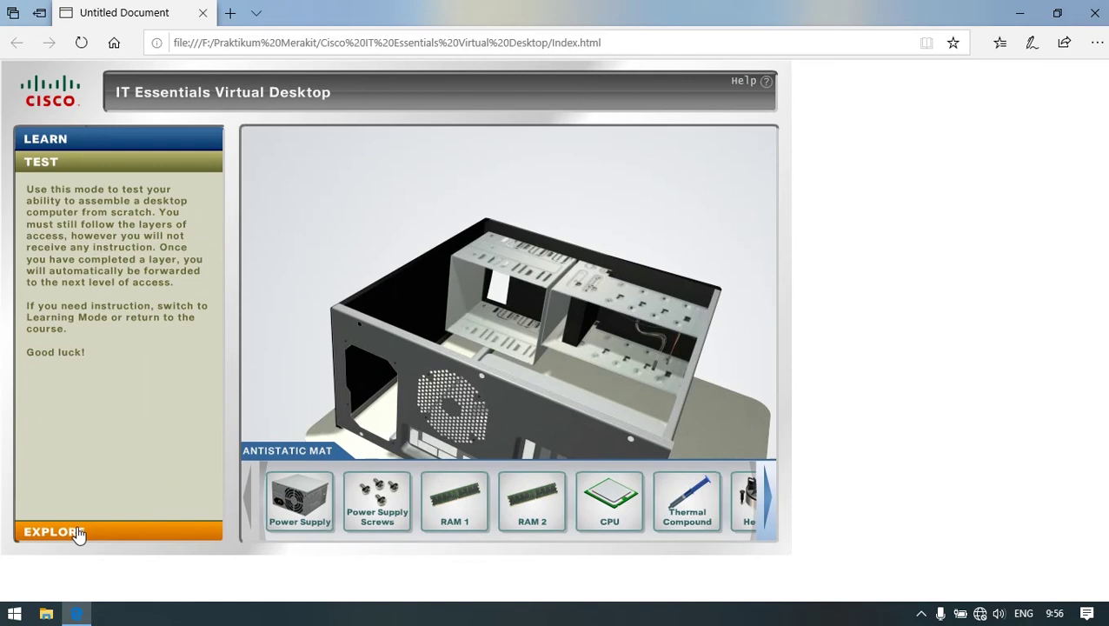
pyautogui.click(80, 534)
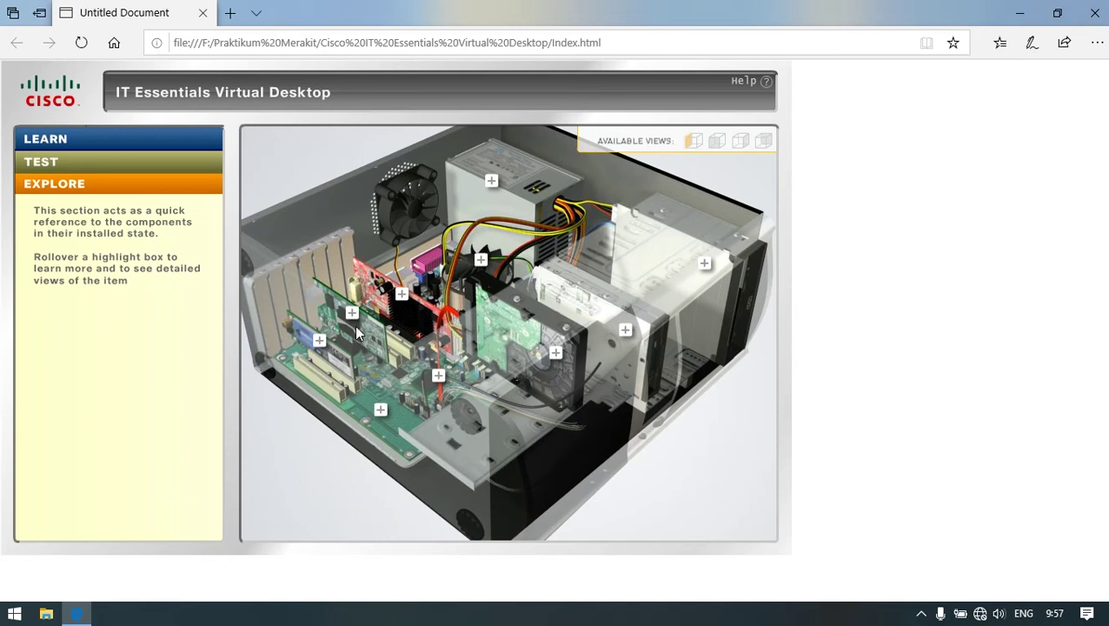
pyautogui.moveTo(353, 327)
pyautogui.click(185, 168)
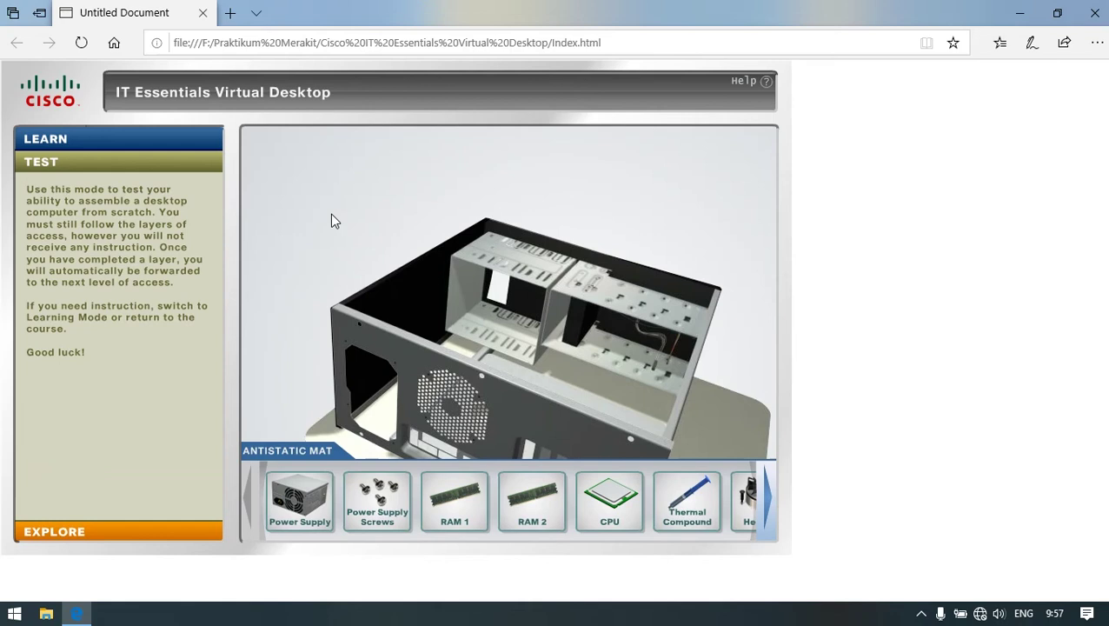
# Examine the power supply from each of its available side, top and bottom views, and close its detail window.
pyautogui.click(295, 520)
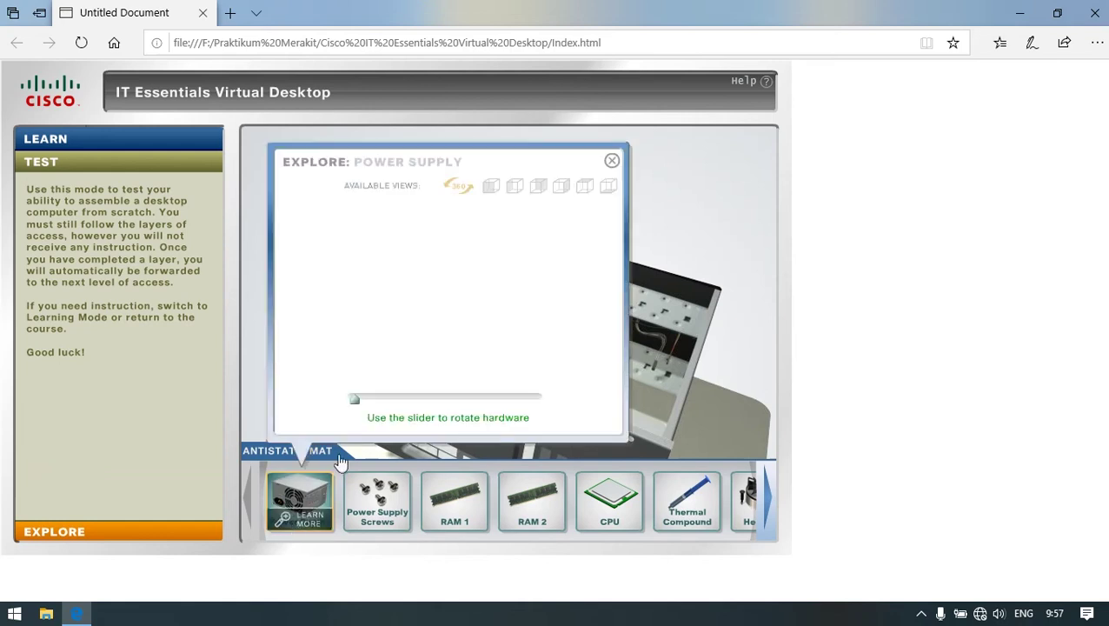
pyautogui.click(498, 191)
pyautogui.click(519, 191)
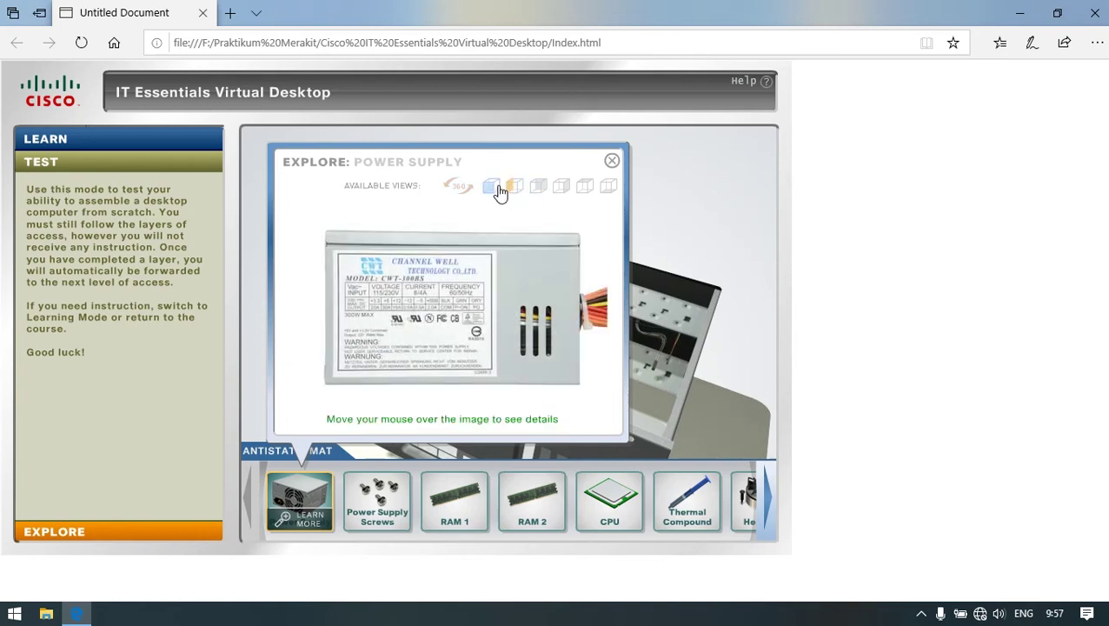
pyautogui.click(536, 191)
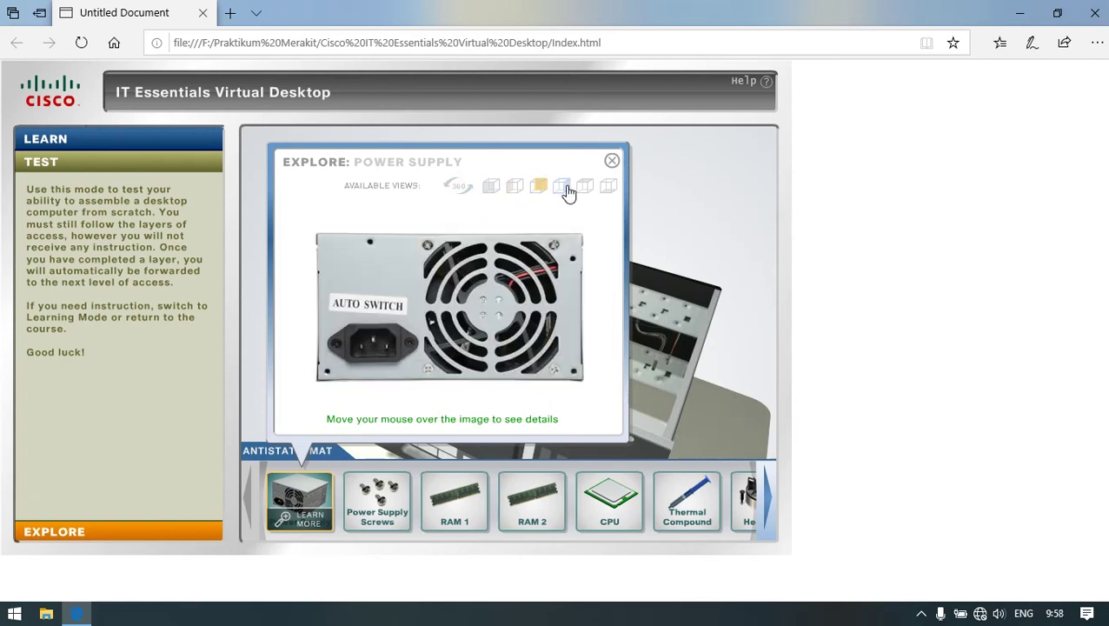
pyautogui.click(567, 190)
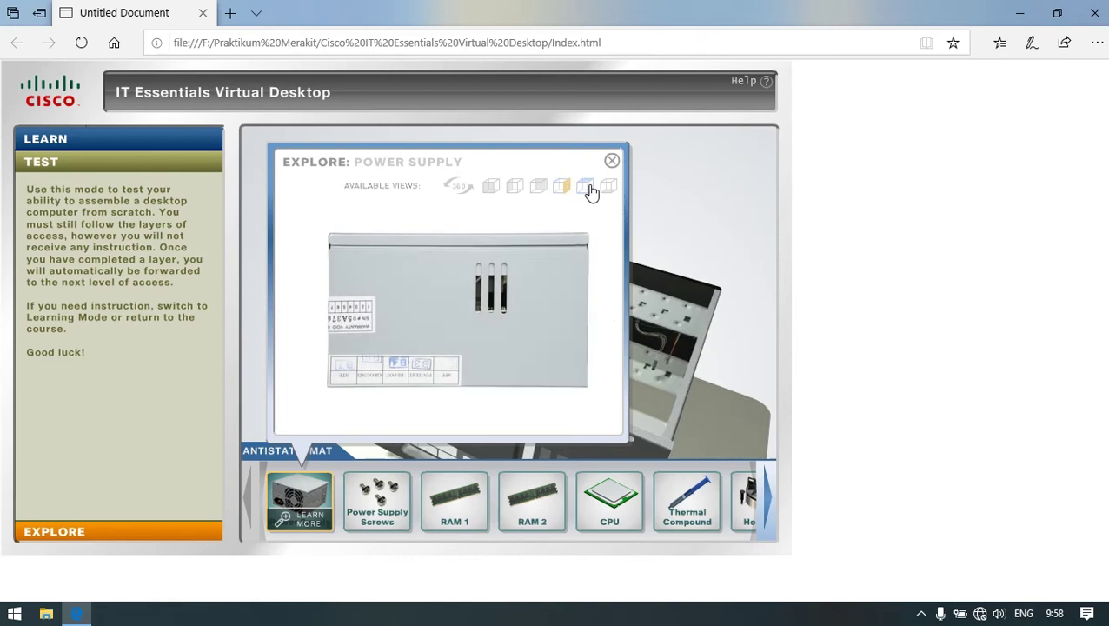
pyautogui.click(587, 193)
pyautogui.click(608, 195)
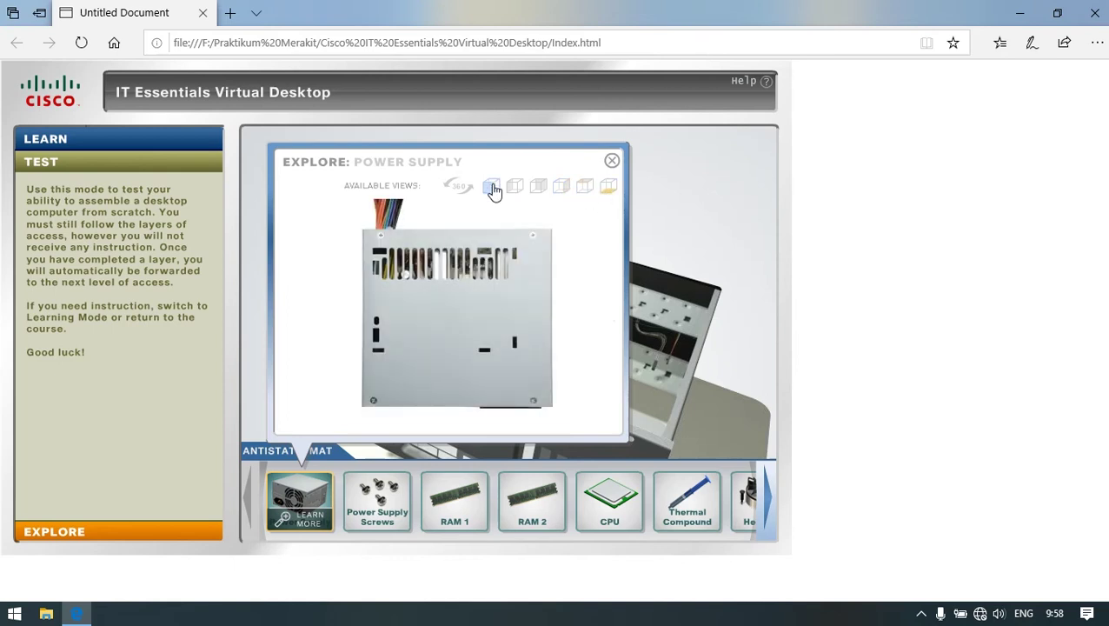
pyautogui.click(492, 190)
pyautogui.click(514, 190)
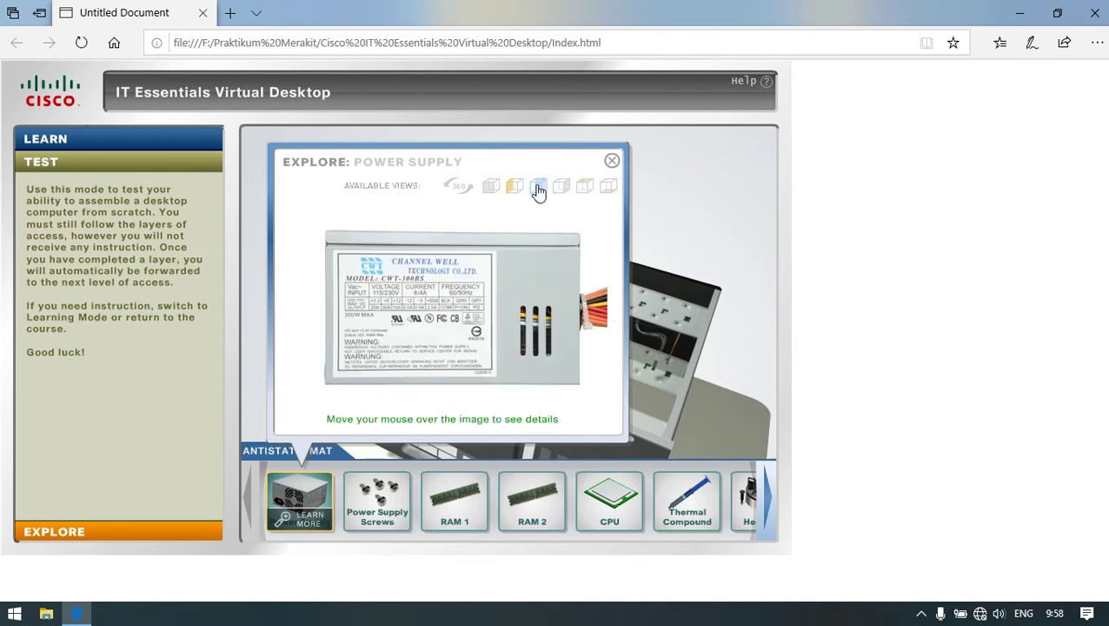
pyautogui.click(539, 192)
pyautogui.click(562, 190)
pyautogui.click(586, 191)
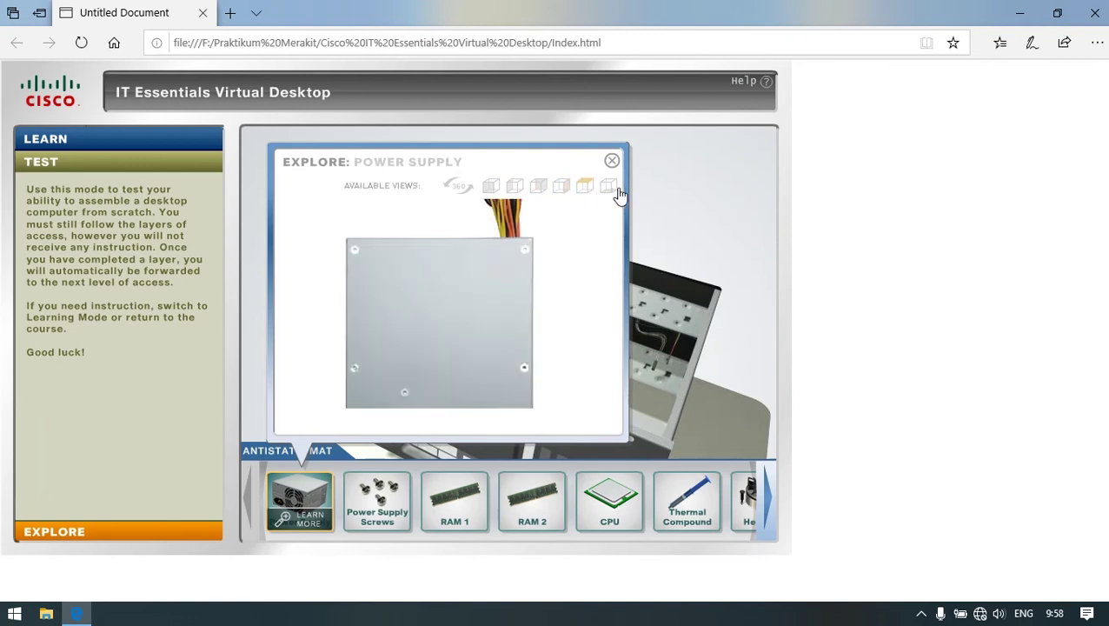
pyautogui.click(609, 191)
pyautogui.click(613, 164)
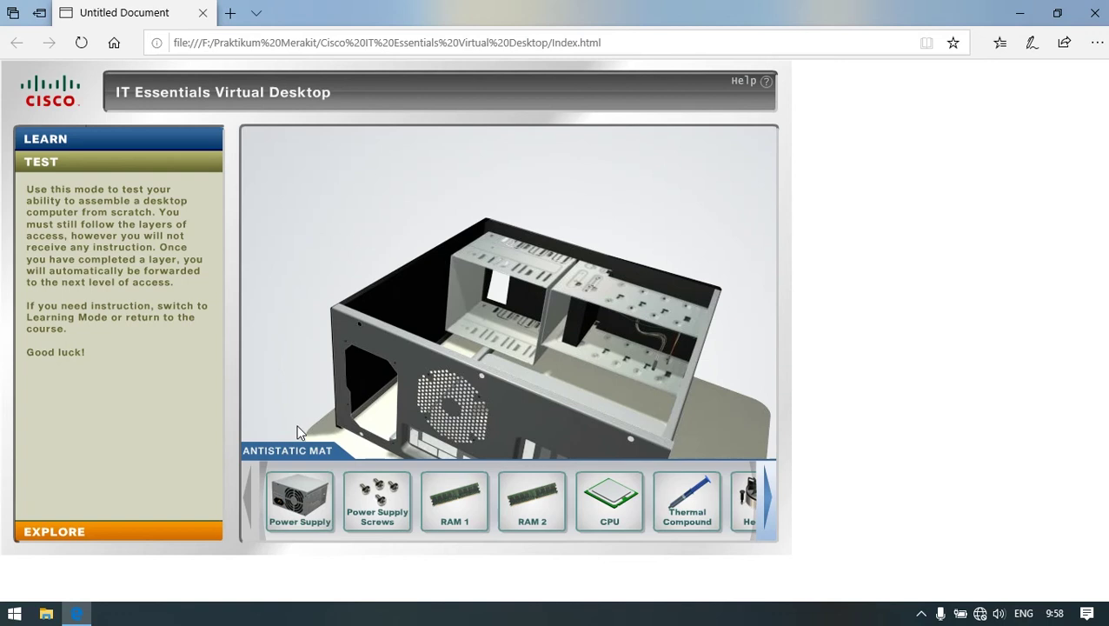
# Install the power supply in the case, rotated to match the rear opening, and fasten it with the power supply screws.
pyautogui.moveTo(293, 472); pyautogui.dragTo(469, 267)
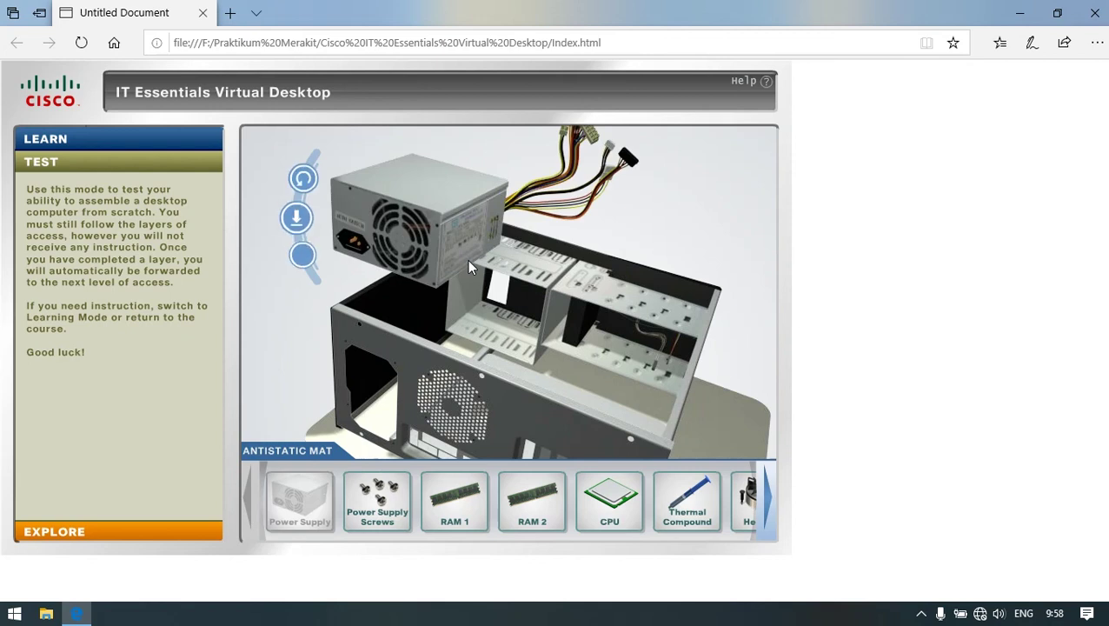
pyautogui.click(302, 179)
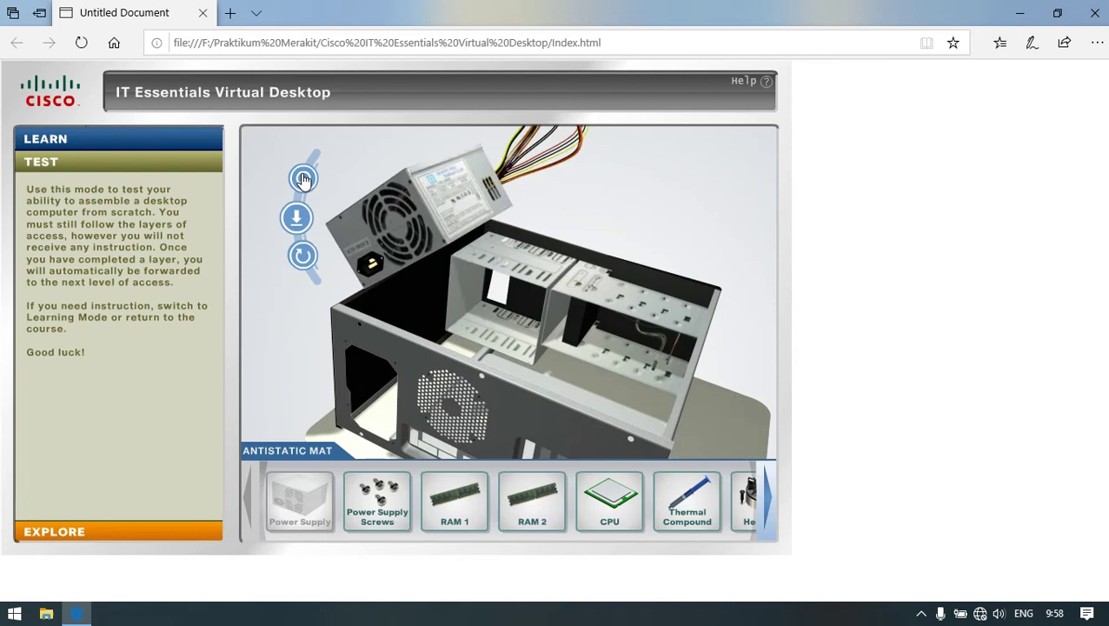
pyautogui.click(303, 179)
pyautogui.click(305, 176)
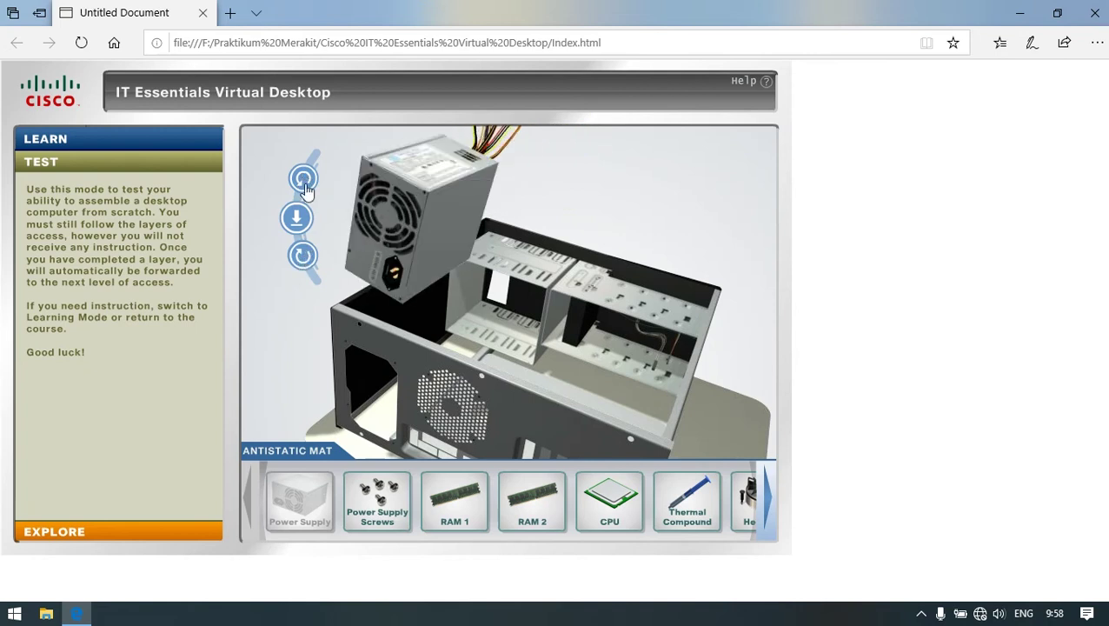
pyautogui.click(306, 175)
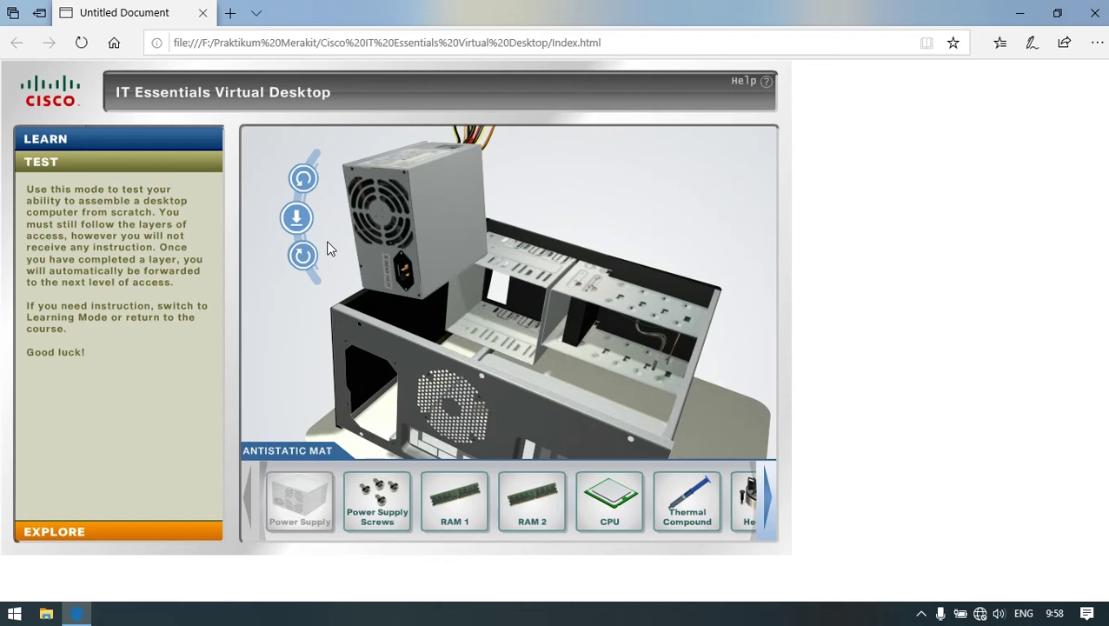
pyautogui.click(304, 178)
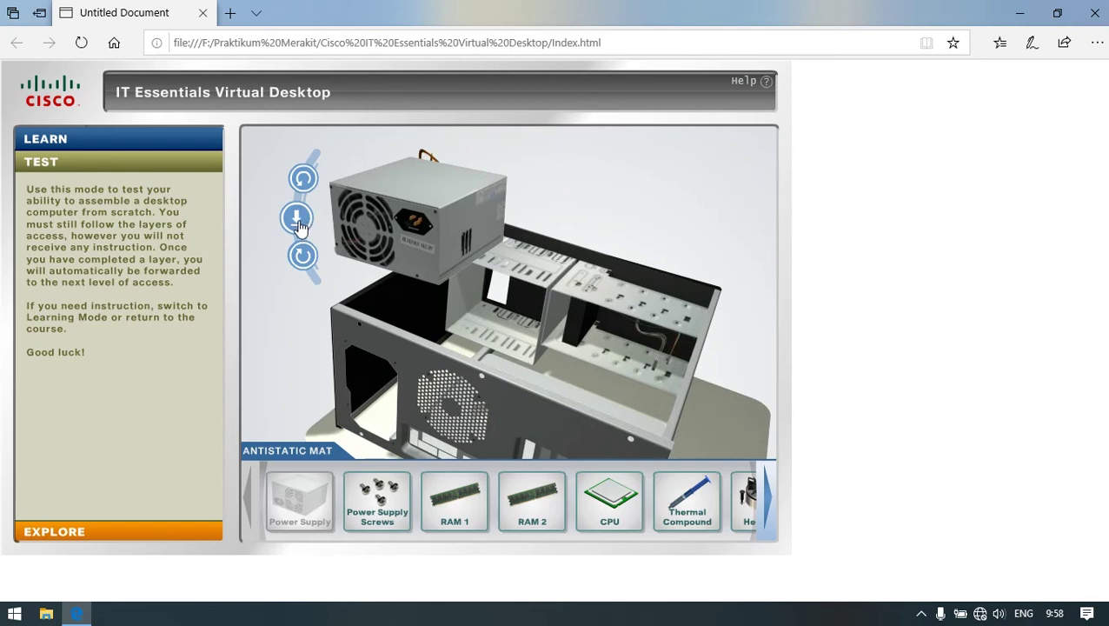
pyautogui.click(297, 225)
pyautogui.click(300, 260)
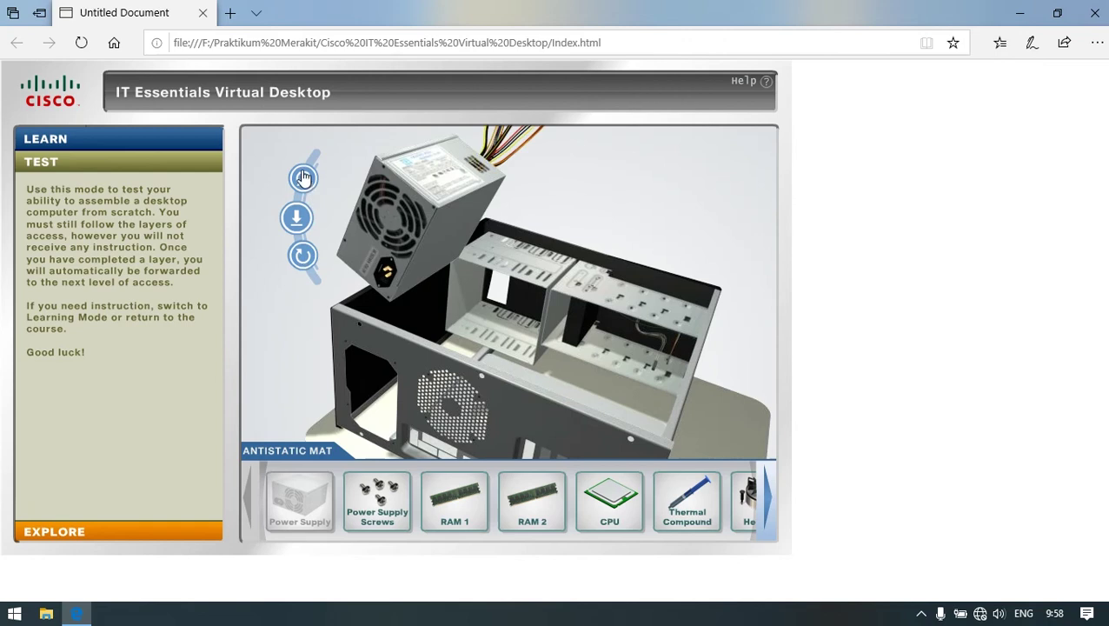
pyautogui.click(303, 179)
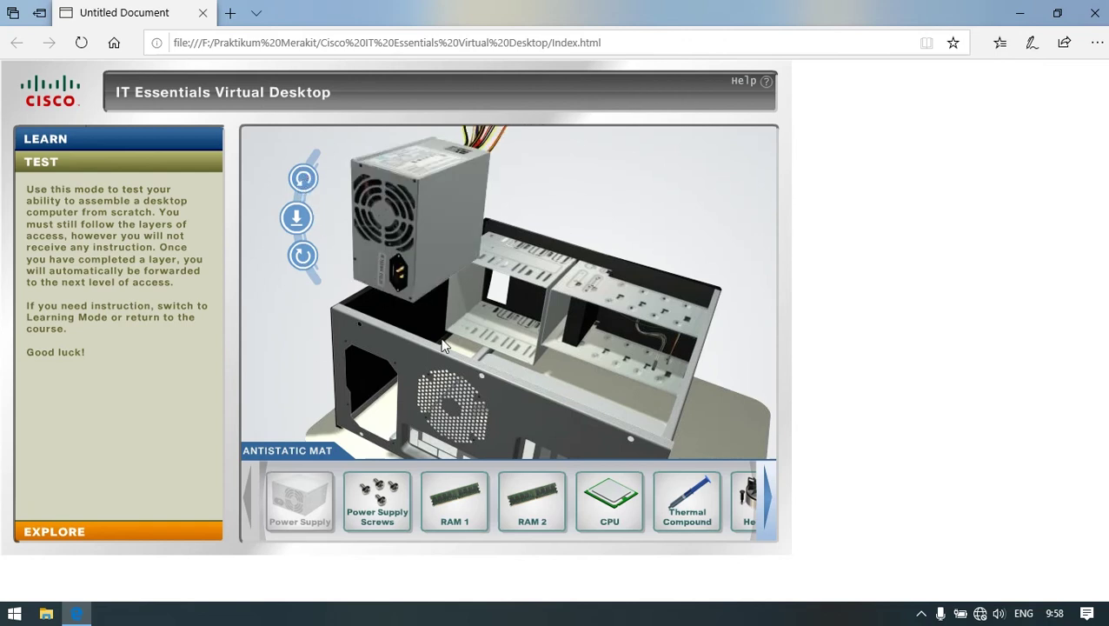
pyautogui.click(301, 219)
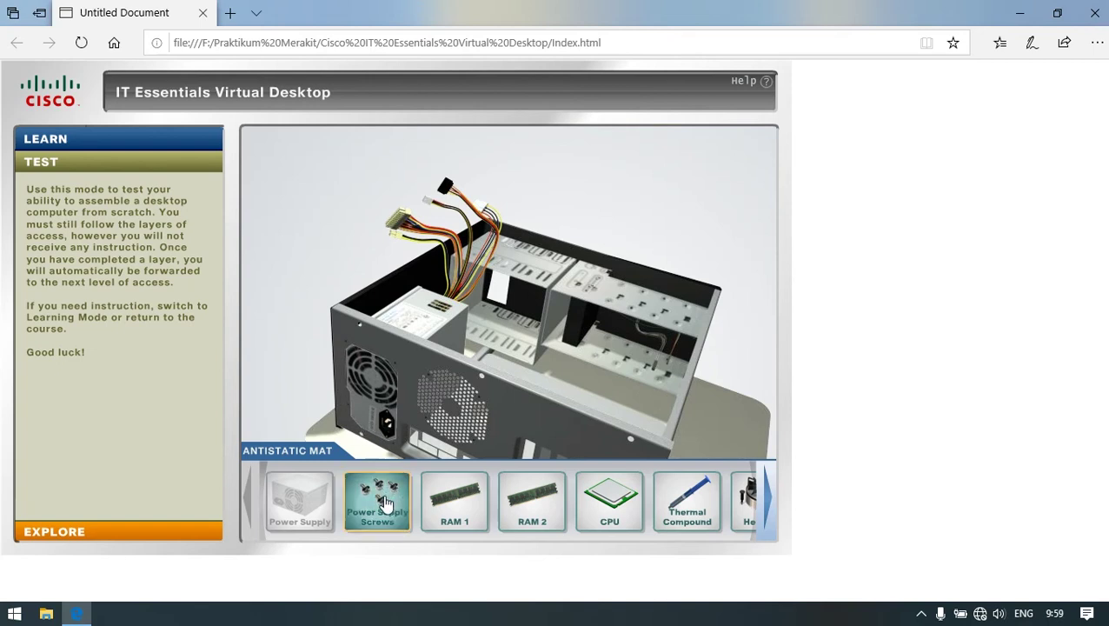
pyautogui.moveTo(383, 507); pyautogui.dragTo(407, 375)
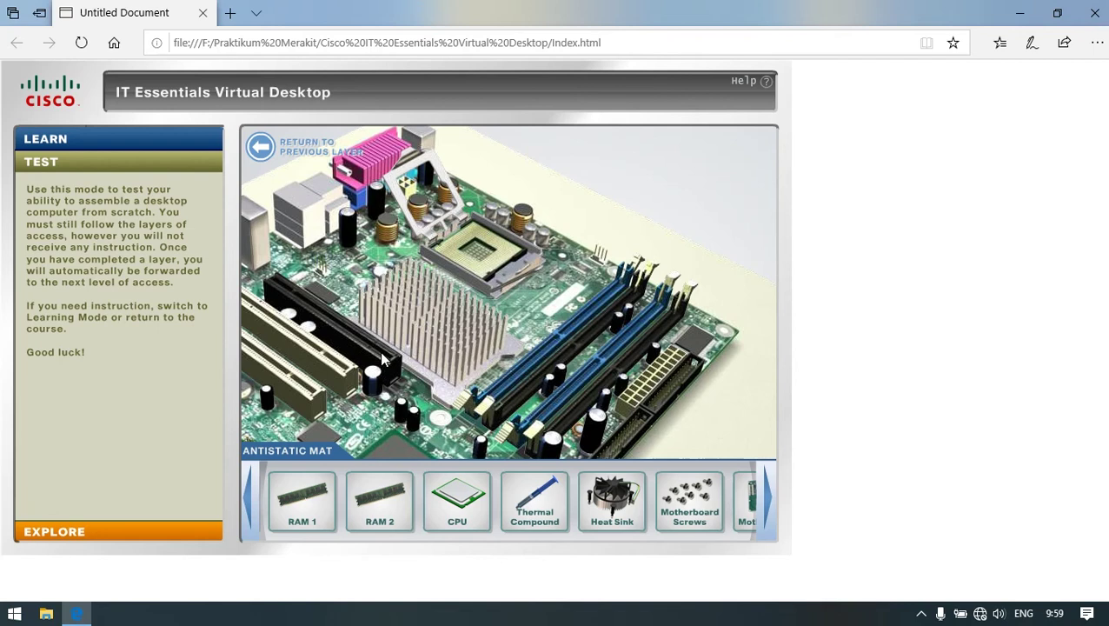
# Examine the RAM 1 module's front and back views, including its key notch, and close its detail window.
pyautogui.click(302, 514)
pyautogui.click(582, 191)
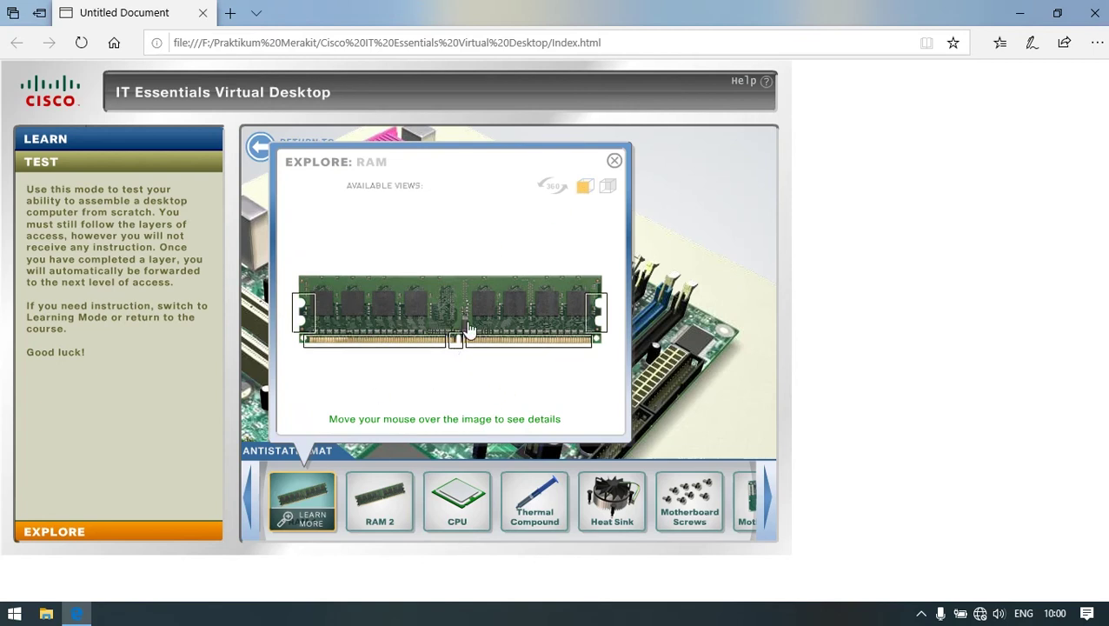
pyautogui.moveTo(453, 346)
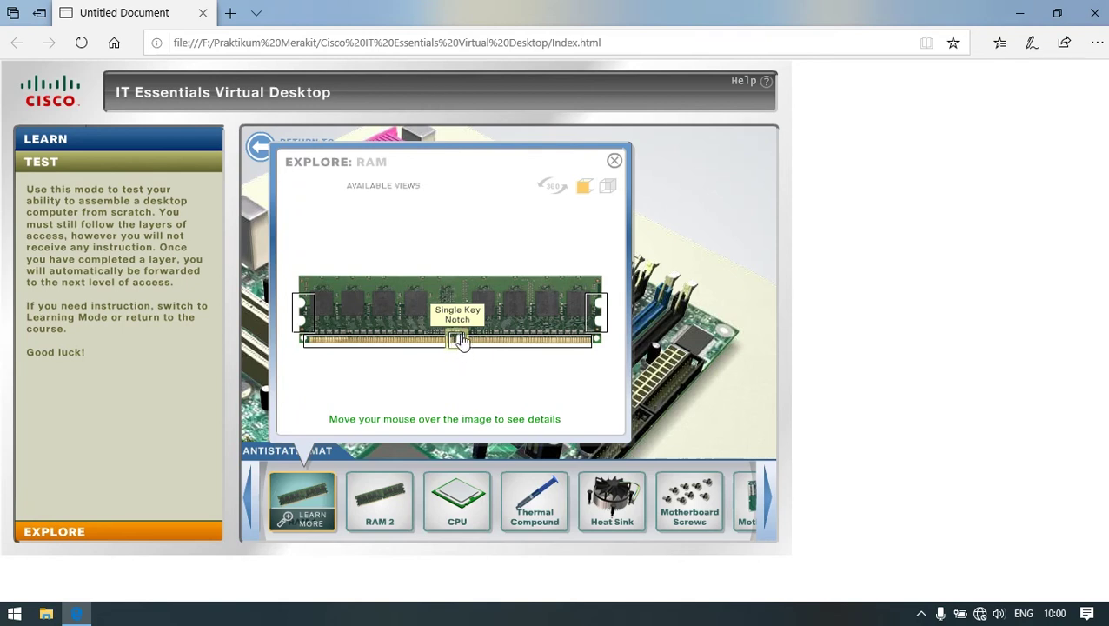
pyautogui.moveTo(604, 335)
pyautogui.click(608, 189)
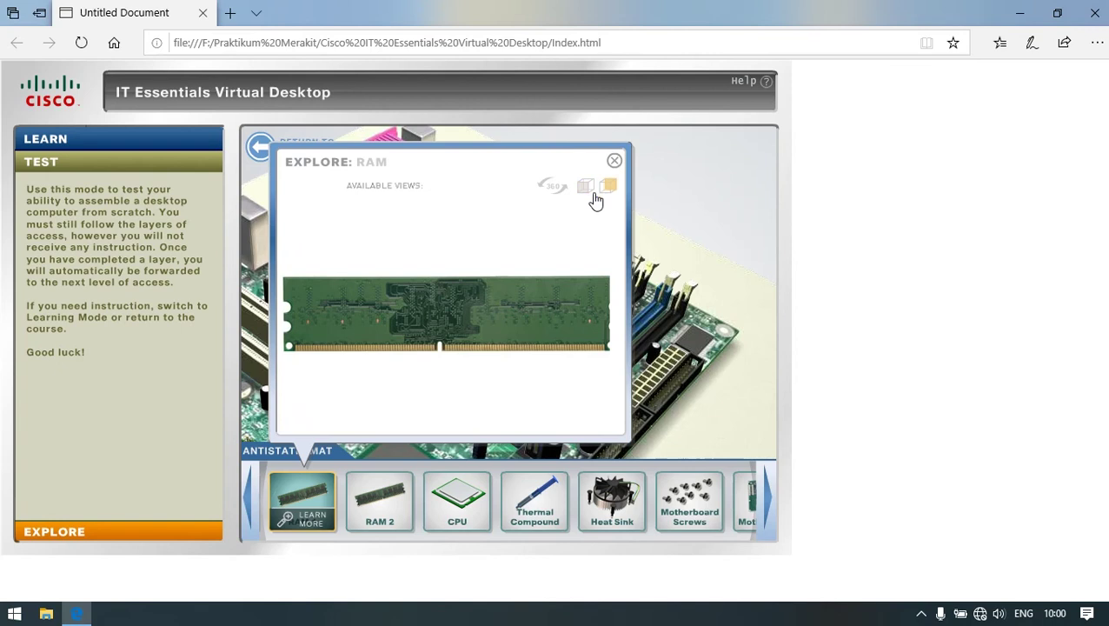
pyautogui.click(584, 189)
pyautogui.click(613, 162)
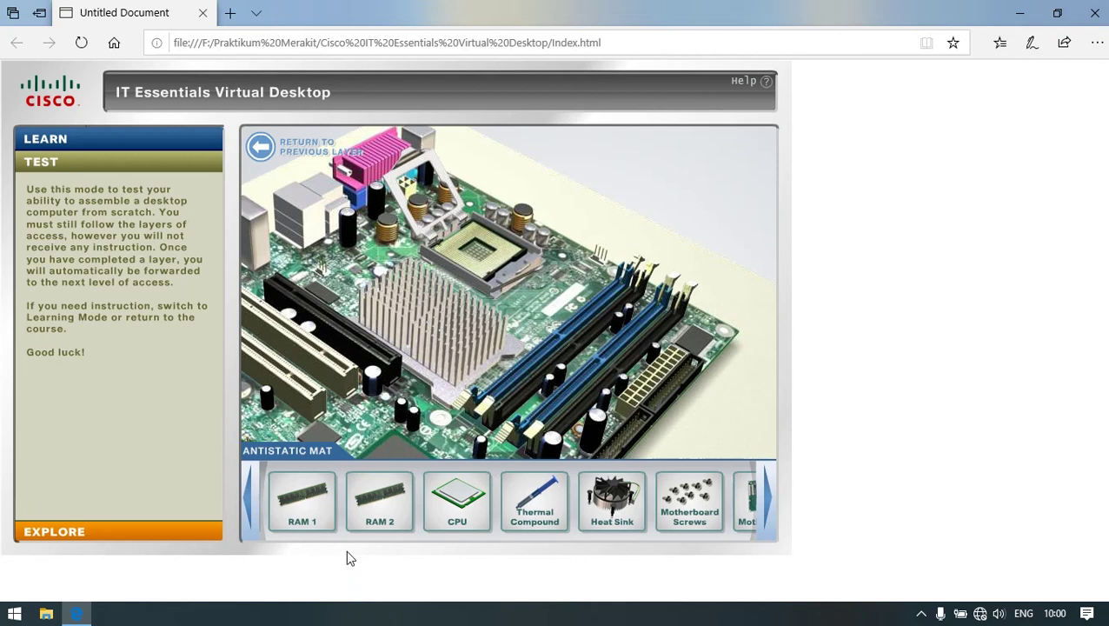
# Install RAM 1 in the blue memory slot nearest the CPU, turning it to align the notch and closing the slot's latches.
pyautogui.moveTo(296, 489)
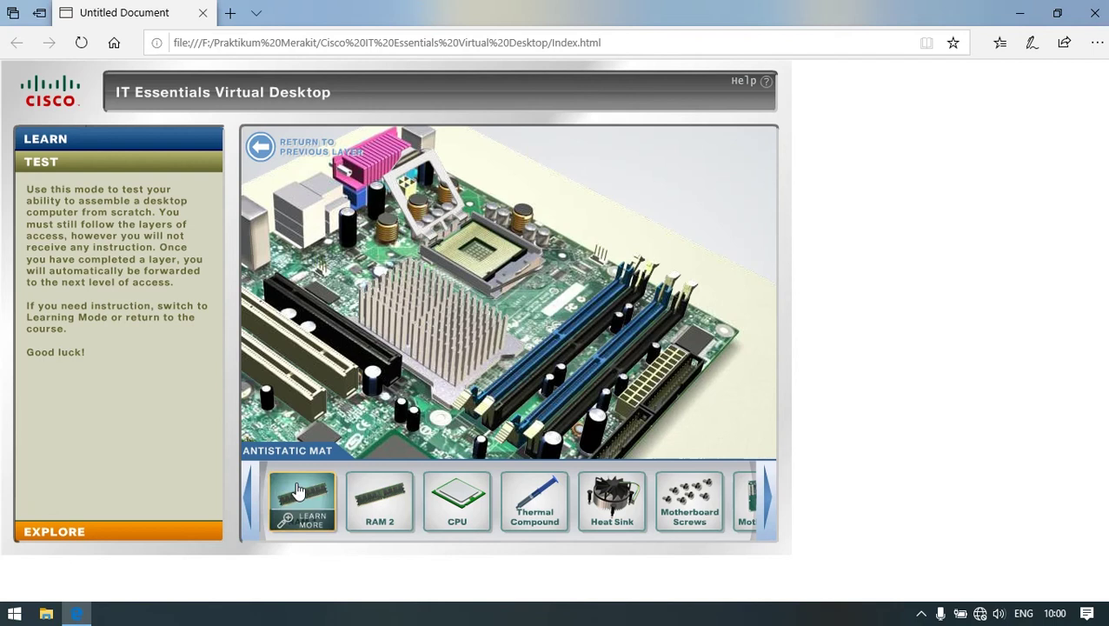
pyautogui.moveTo(294, 498); pyautogui.dragTo(550, 314)
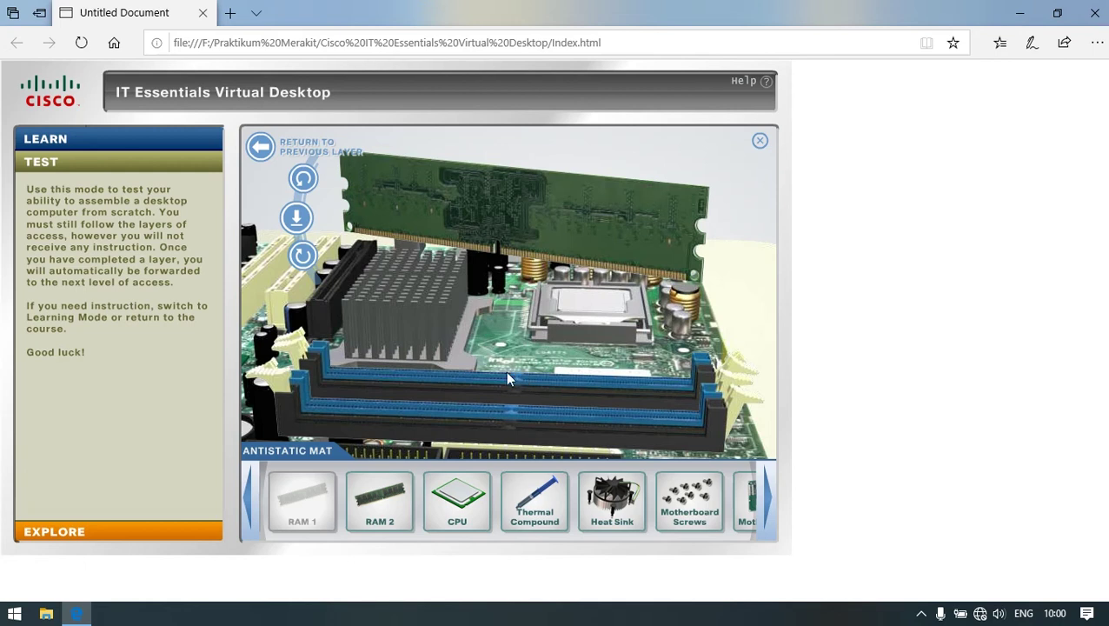
pyautogui.click(304, 181)
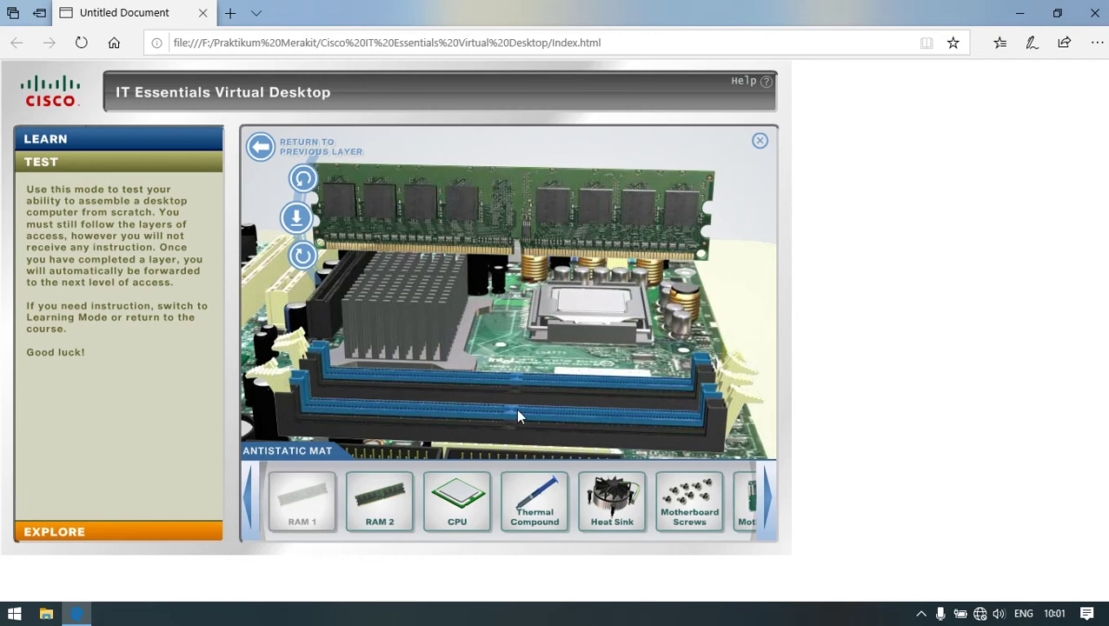
pyautogui.click(300, 219)
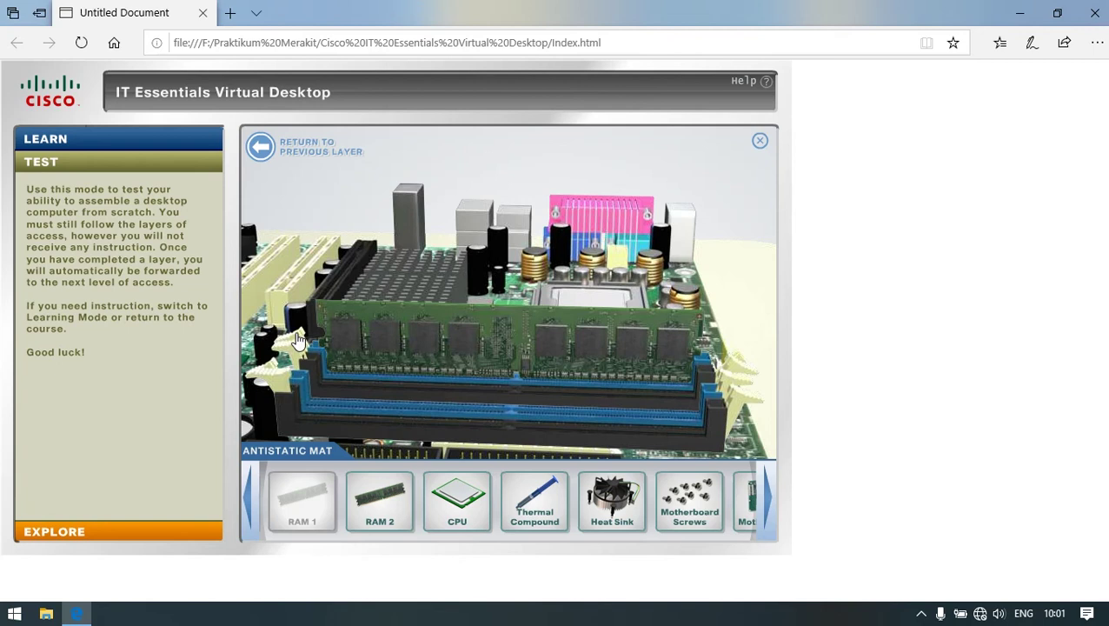
pyautogui.click(736, 368)
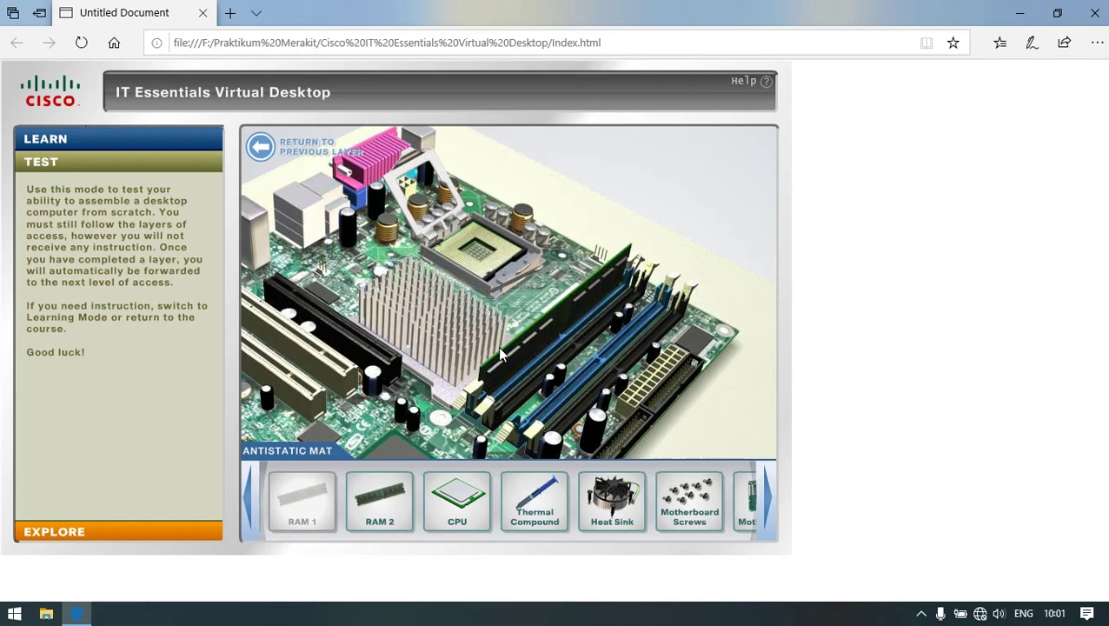
# Install RAM 2 in the remaining blue memory slot, turning it to align the key notch and closing the slot's latches.
pyautogui.moveTo(379, 500); pyautogui.dragTo(638, 371)
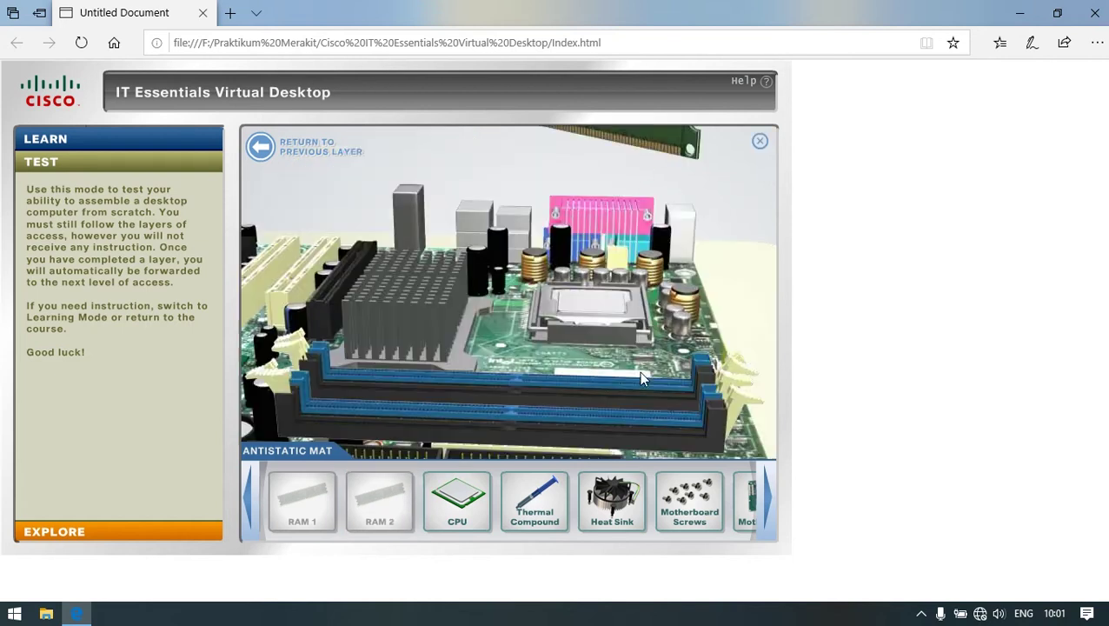
pyautogui.click(304, 179)
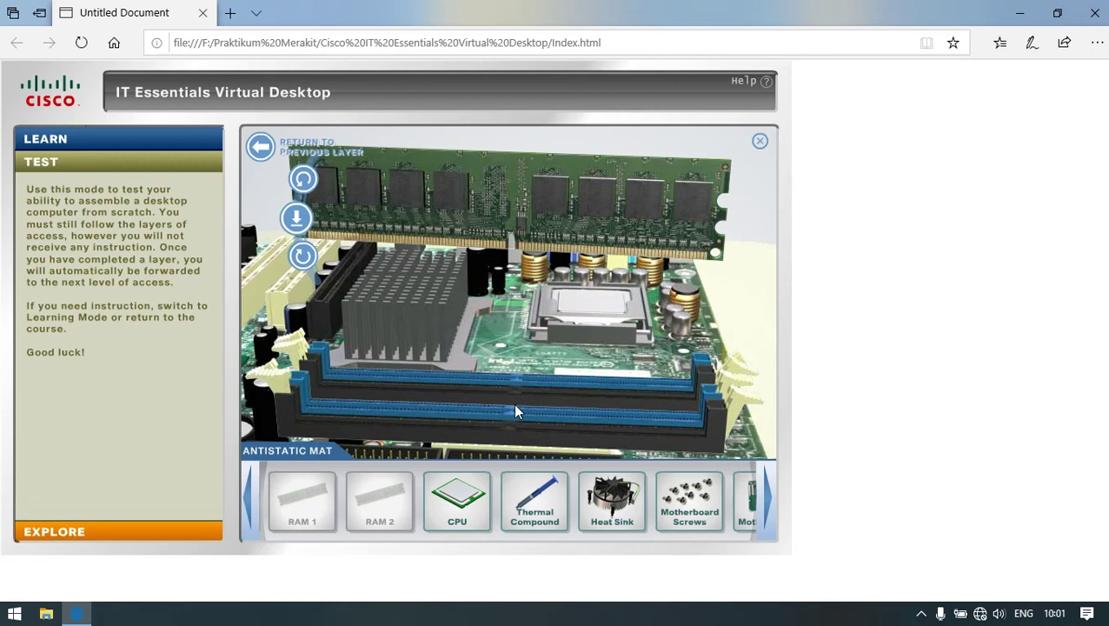
pyautogui.click(304, 182)
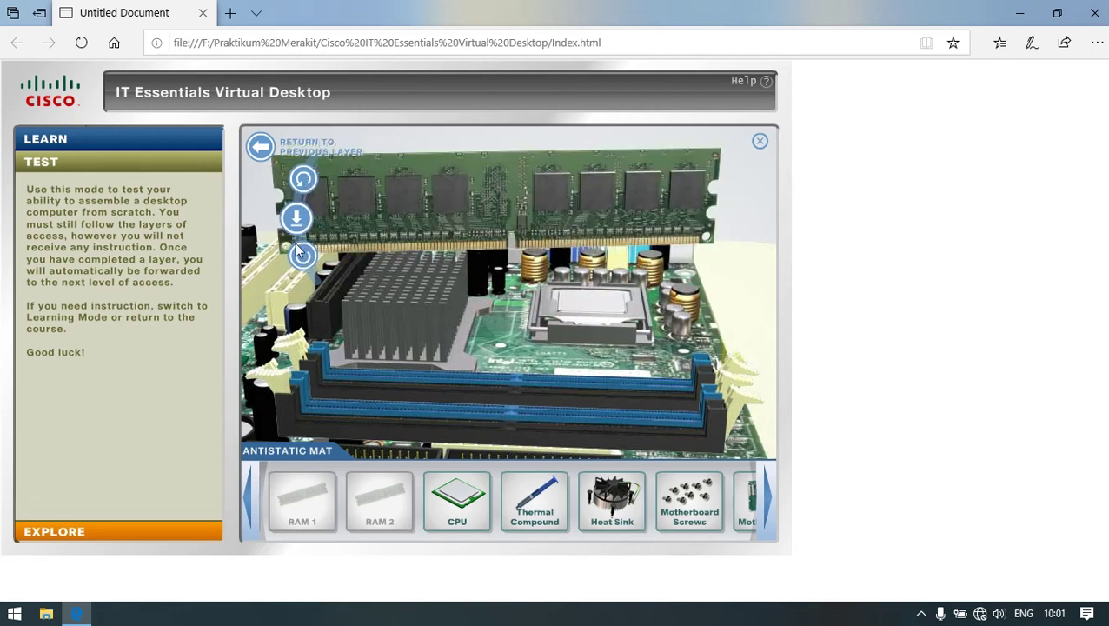
pyautogui.click(298, 248)
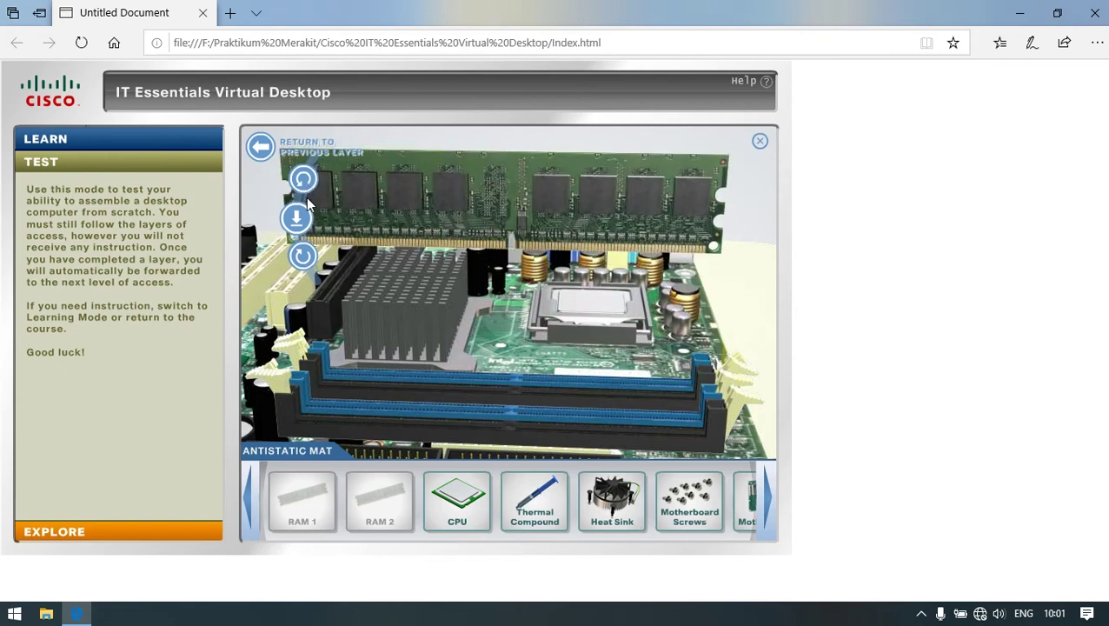
pyautogui.click(296, 217)
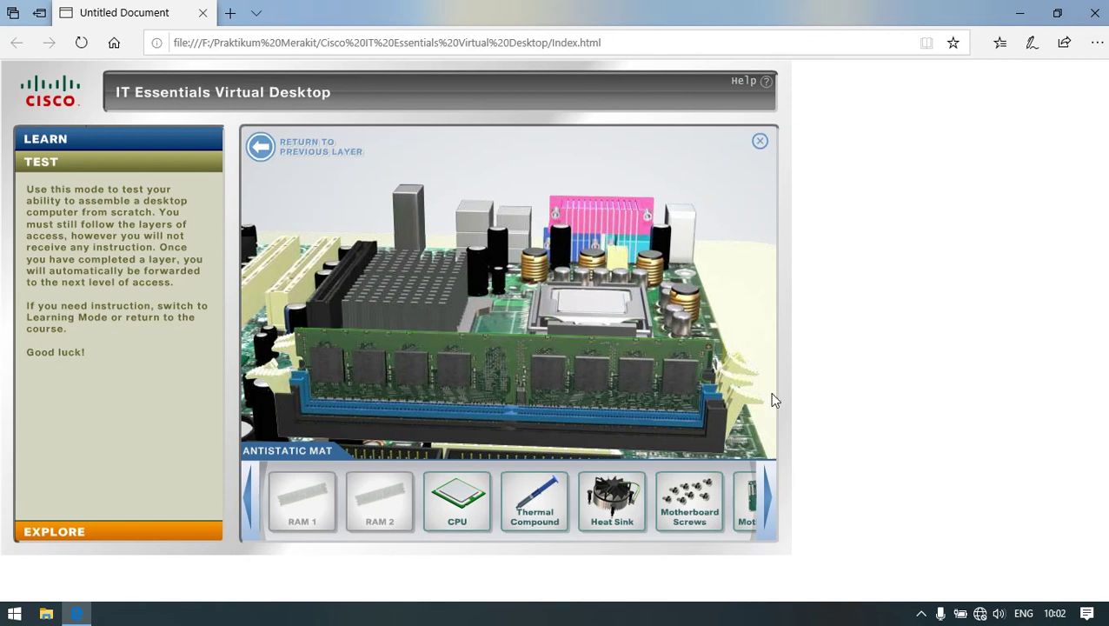
pyautogui.click(727, 388)
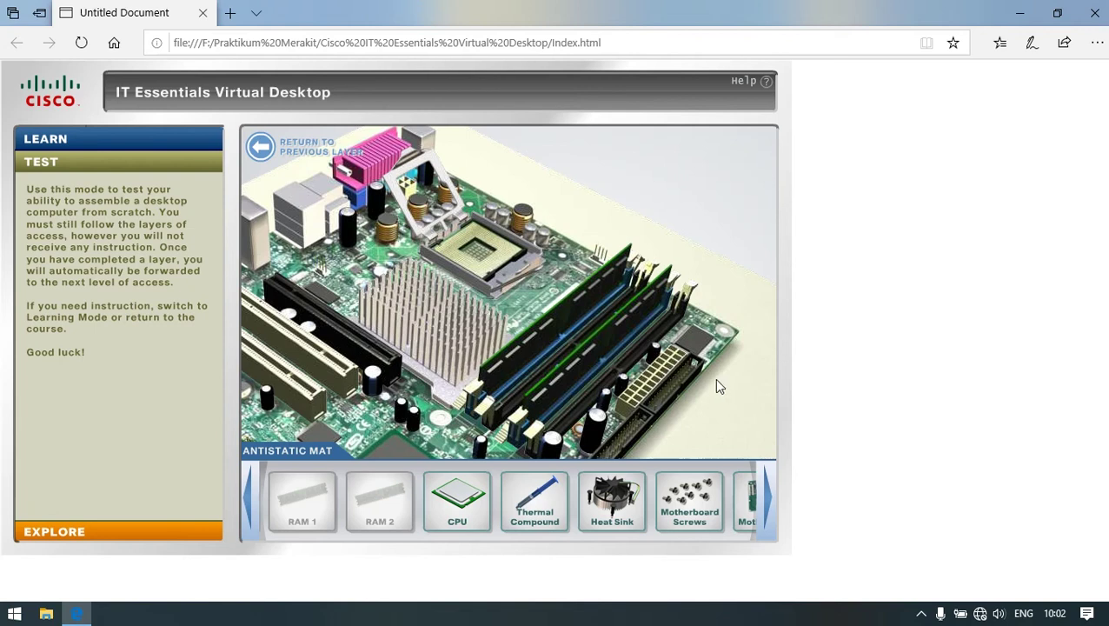
# Install the CPU in its open socket, rotating it until its notches match the socket before lowering it.
pyautogui.moveTo(476, 502)
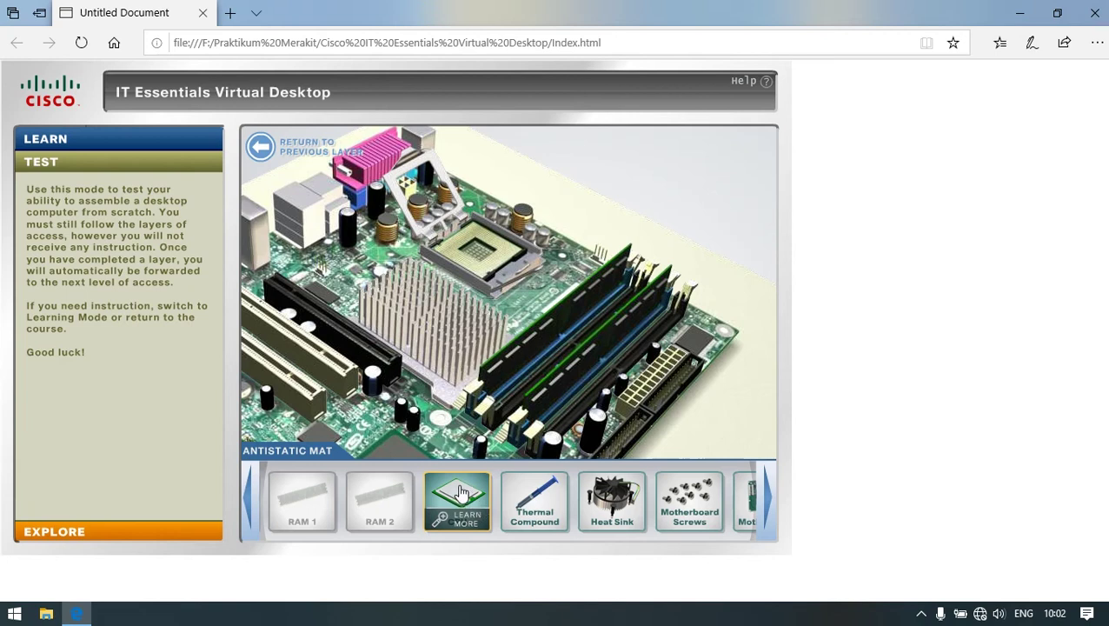
pyautogui.moveTo(460, 504); pyautogui.dragTo(487, 236)
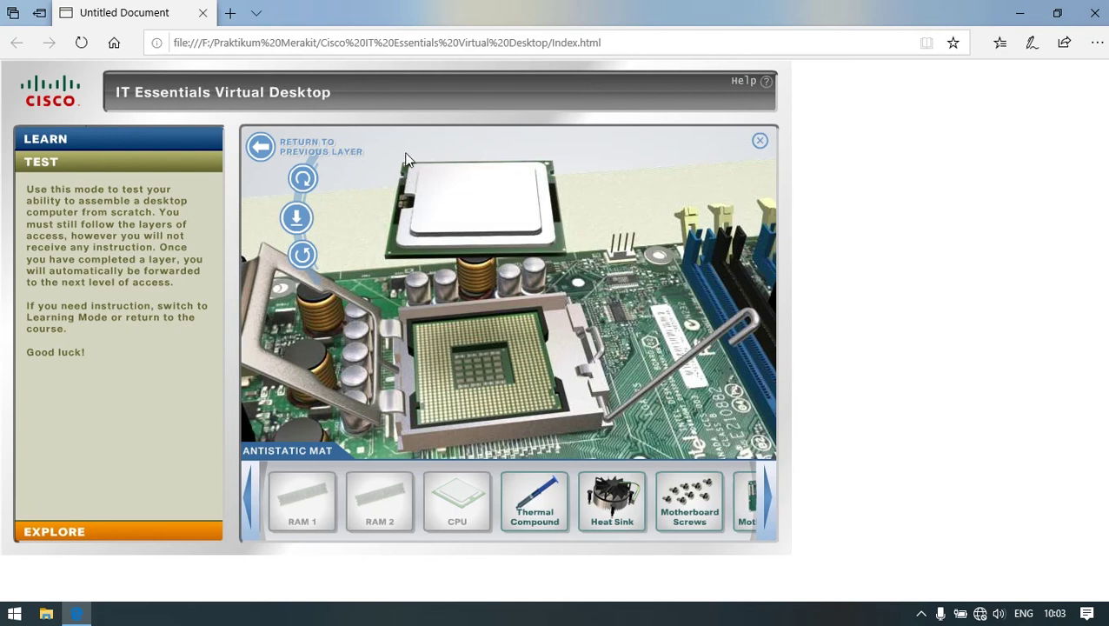
pyautogui.click(304, 184)
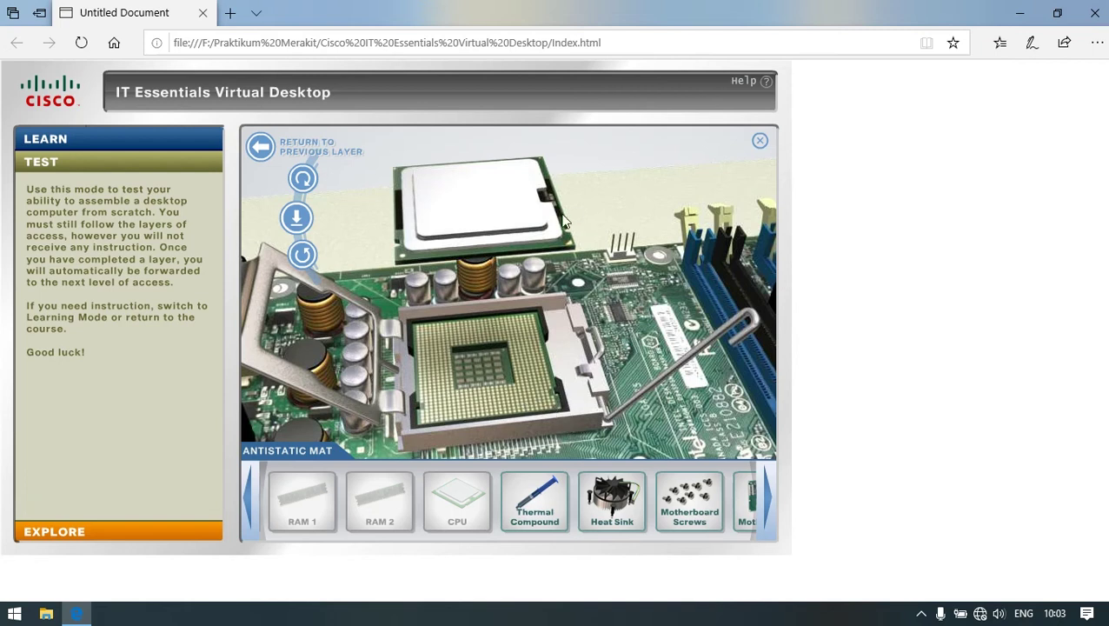
pyautogui.click(301, 221)
pyautogui.click(306, 257)
pyautogui.click(303, 178)
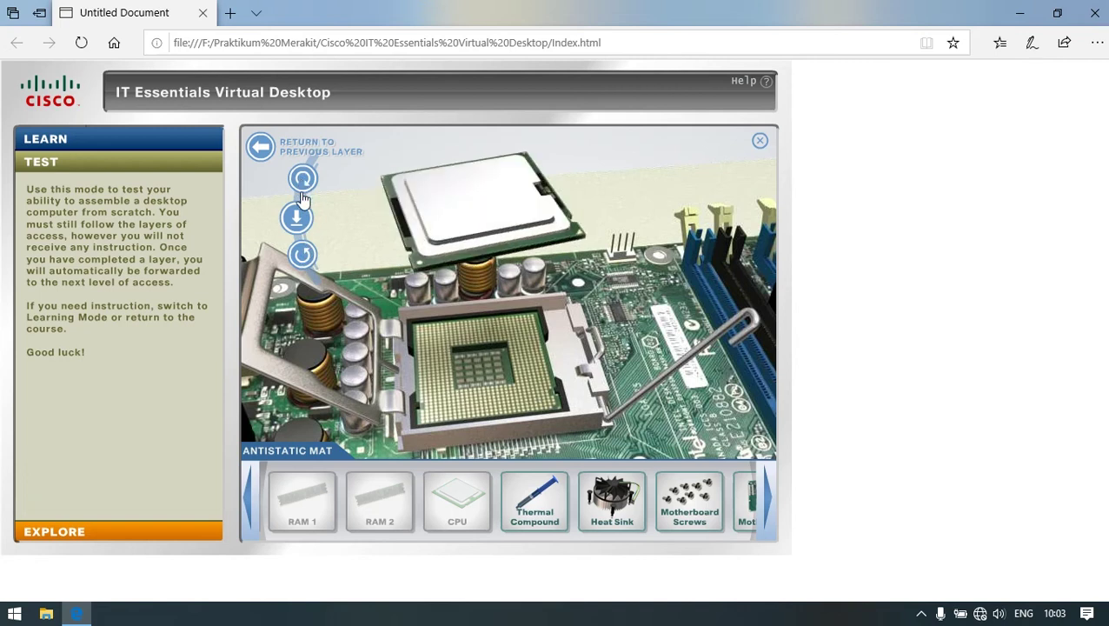
pyautogui.click(297, 218)
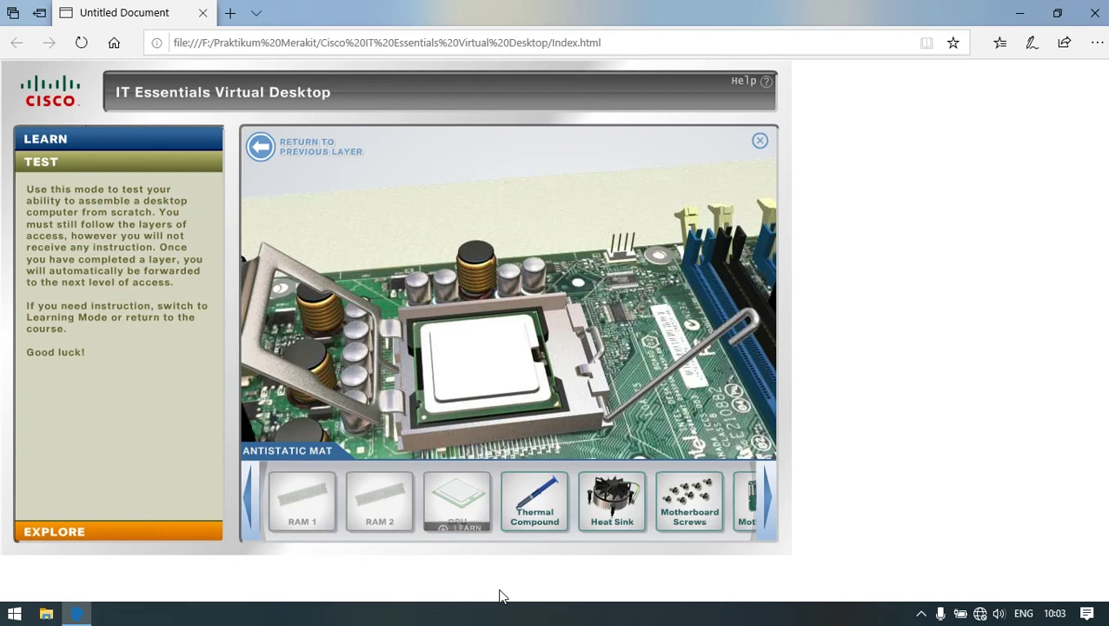
# Close the CPU socket's load plate and lever, and apply the thermal compound to the CPU's surface.
pyautogui.click(272, 263)
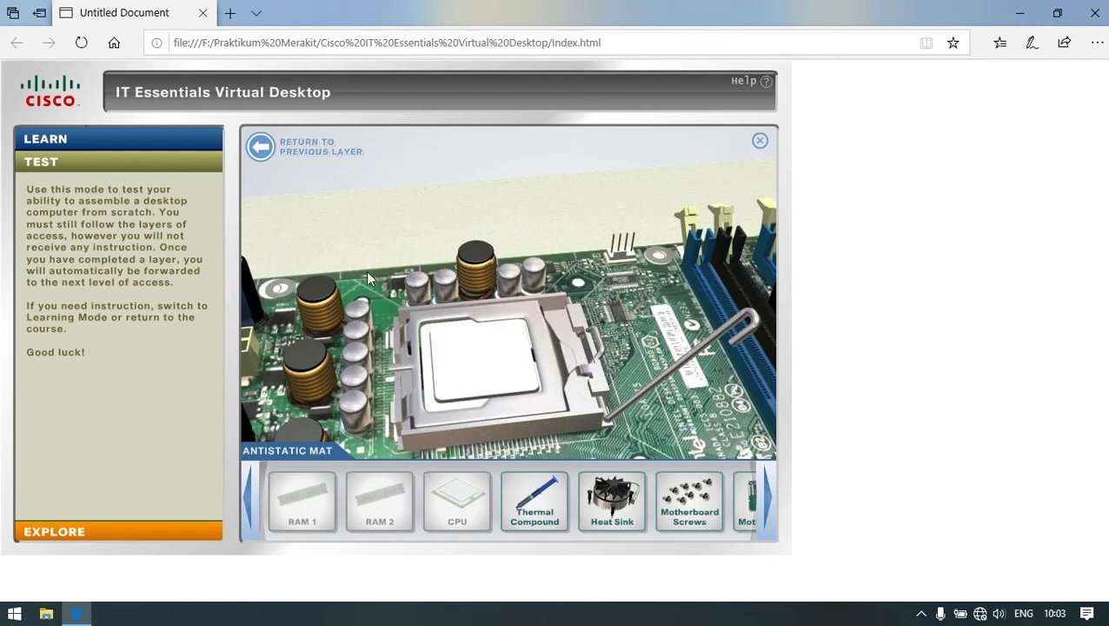
pyautogui.click(747, 317)
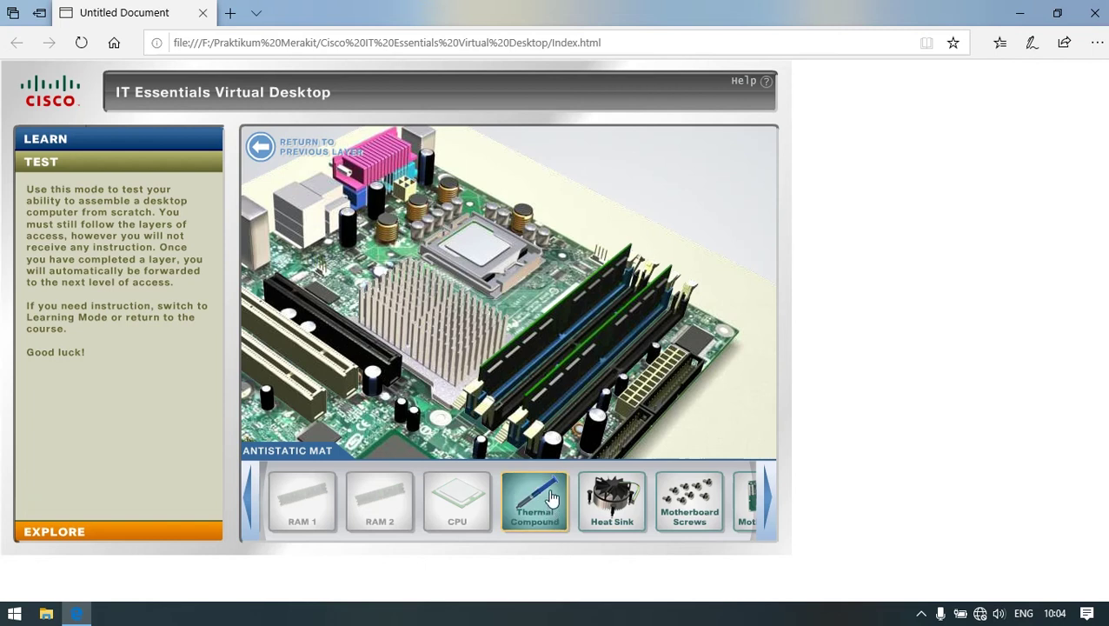
pyautogui.moveTo(545, 500); pyautogui.dragTo(562, 194)
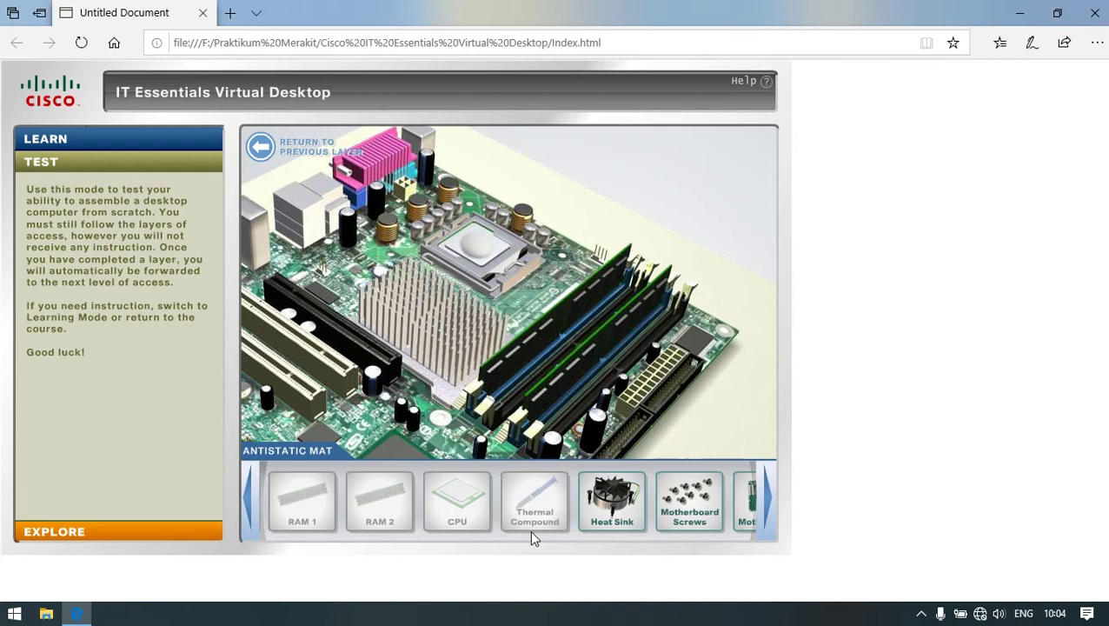
# Examine the heat sink from its available fixed views, including the top view, and close its detail window.
pyautogui.click(606, 529)
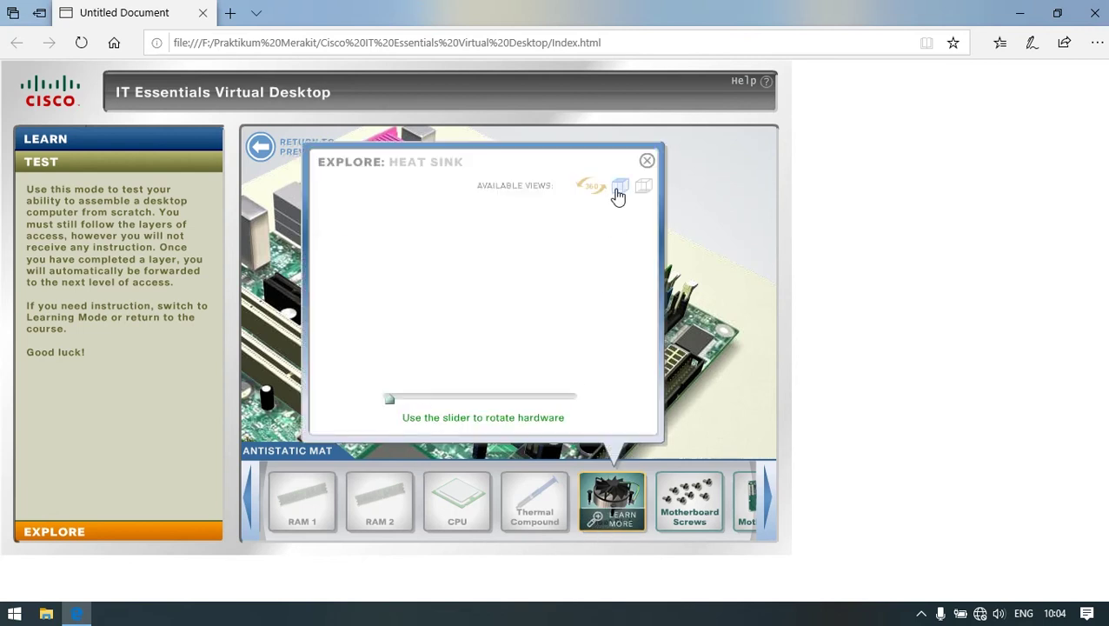
pyautogui.click(635, 194)
pyautogui.click(618, 190)
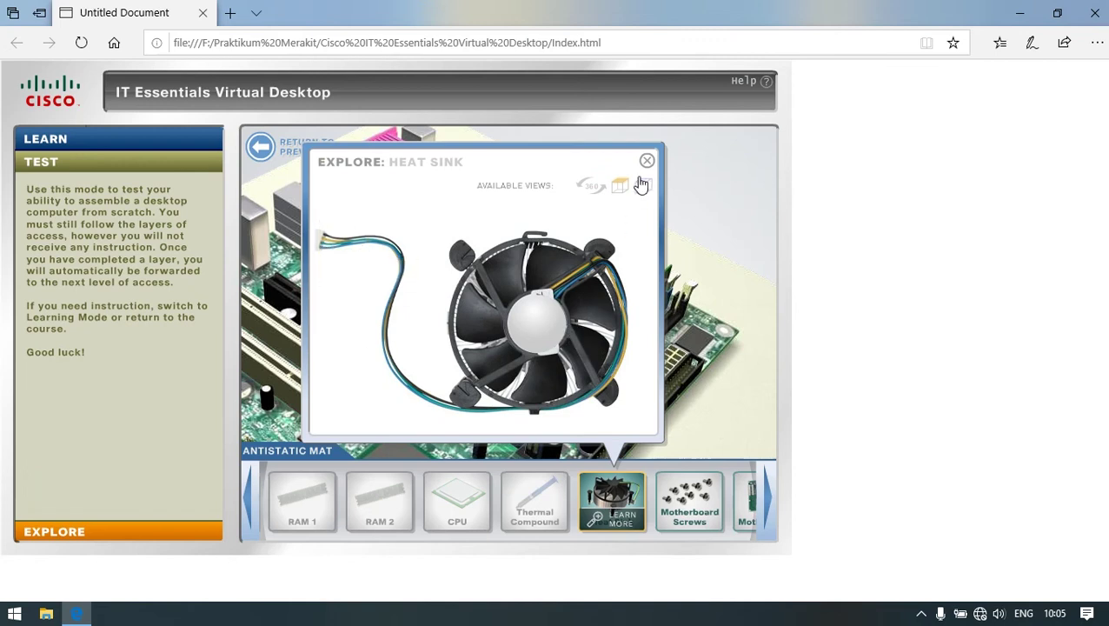
pyautogui.click(648, 164)
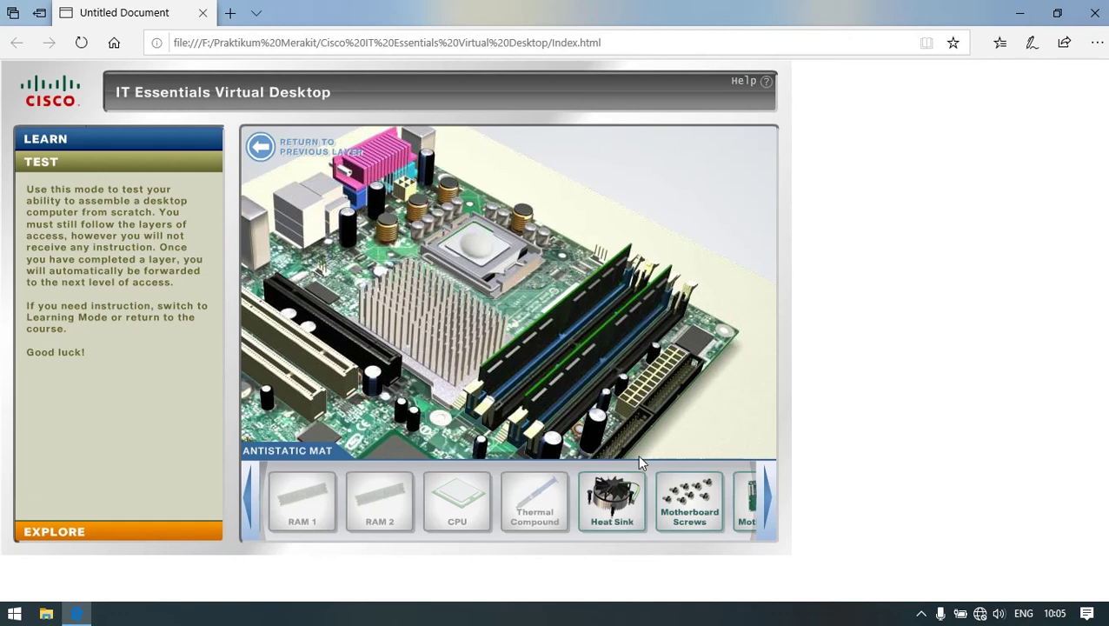
# Mount the heat sink over the CPU and connect its fan cable to the motherboard header, turning the plug to align.
pyautogui.moveTo(628, 492)
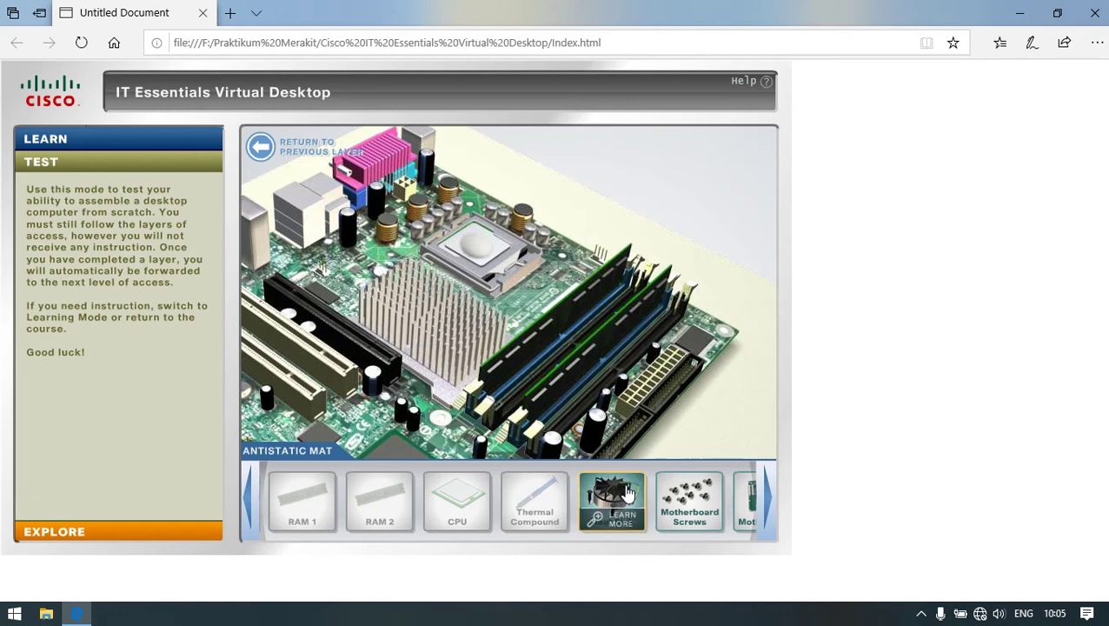
pyautogui.moveTo(626, 503); pyautogui.dragTo(499, 225)
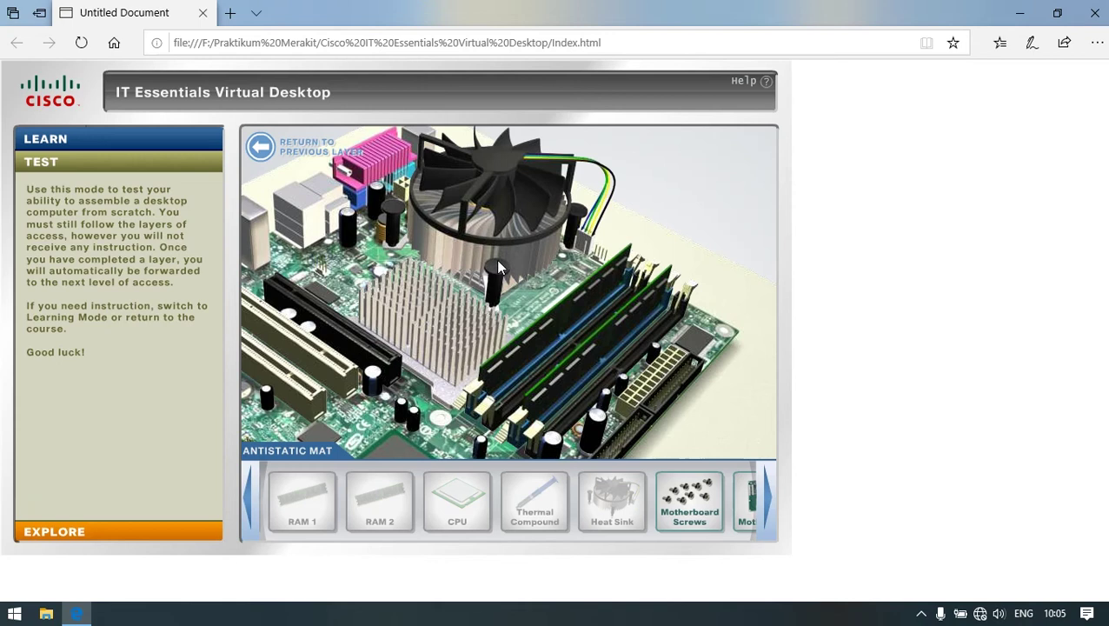
pyautogui.click(580, 252)
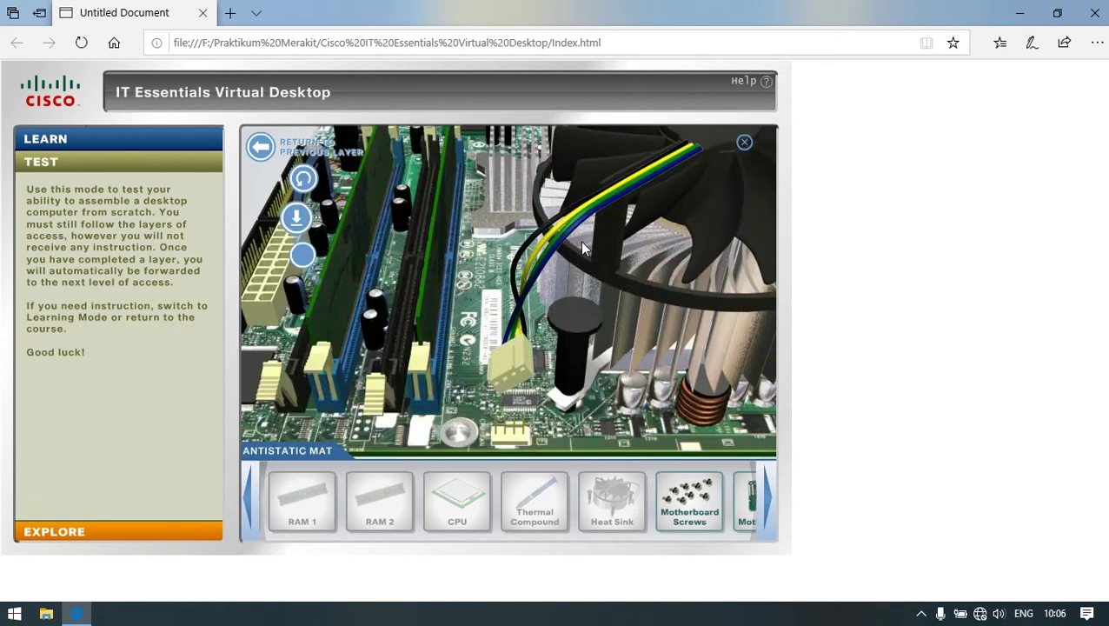
pyautogui.click(306, 180)
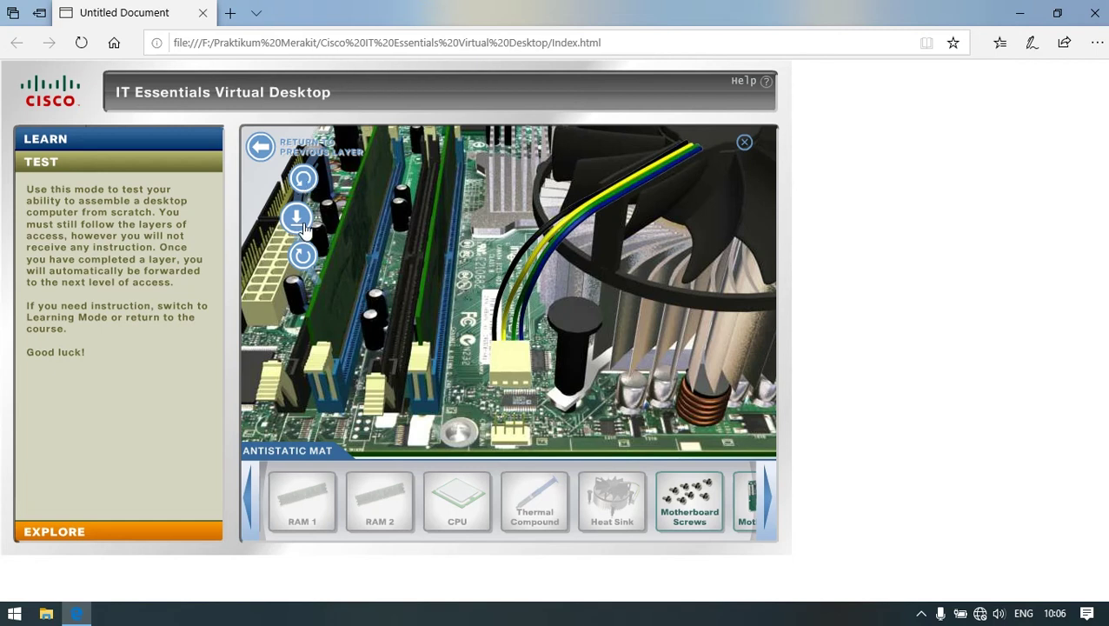
pyautogui.click(298, 220)
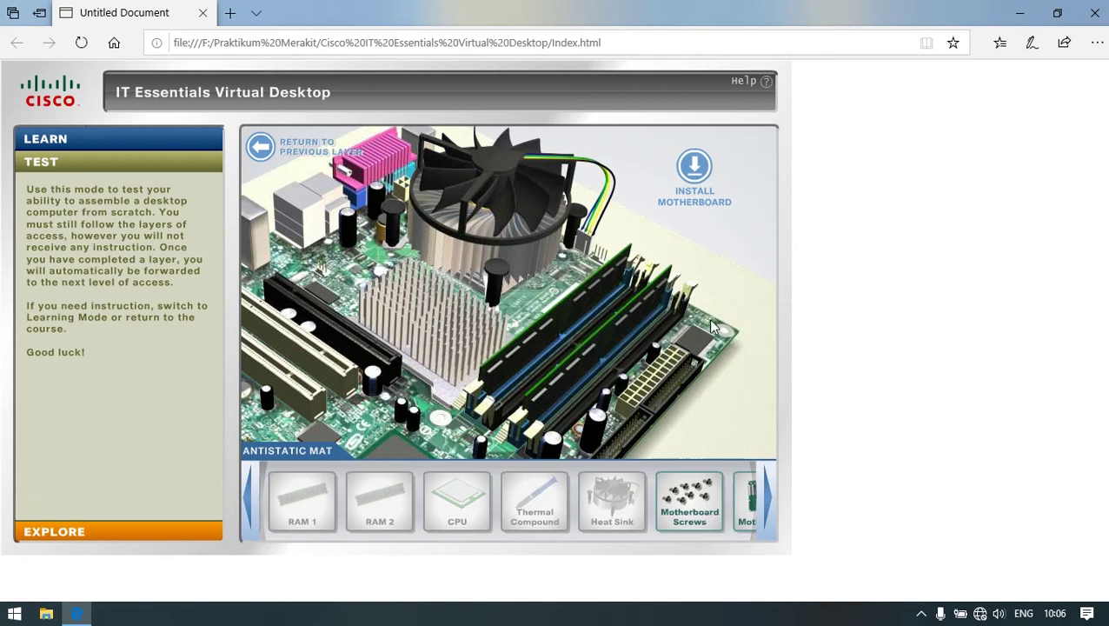
# Install the motherboard in the case, rotated so its ports face the rear opening, and fasten it with the motherboard screws.
pyautogui.click(705, 170)
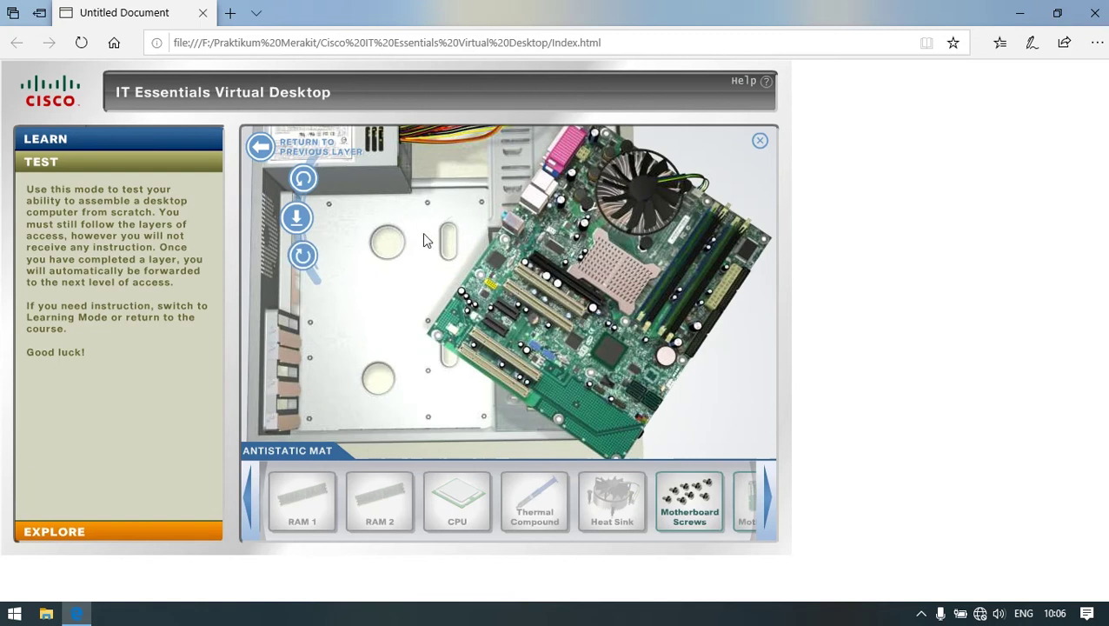
pyautogui.click(303, 179)
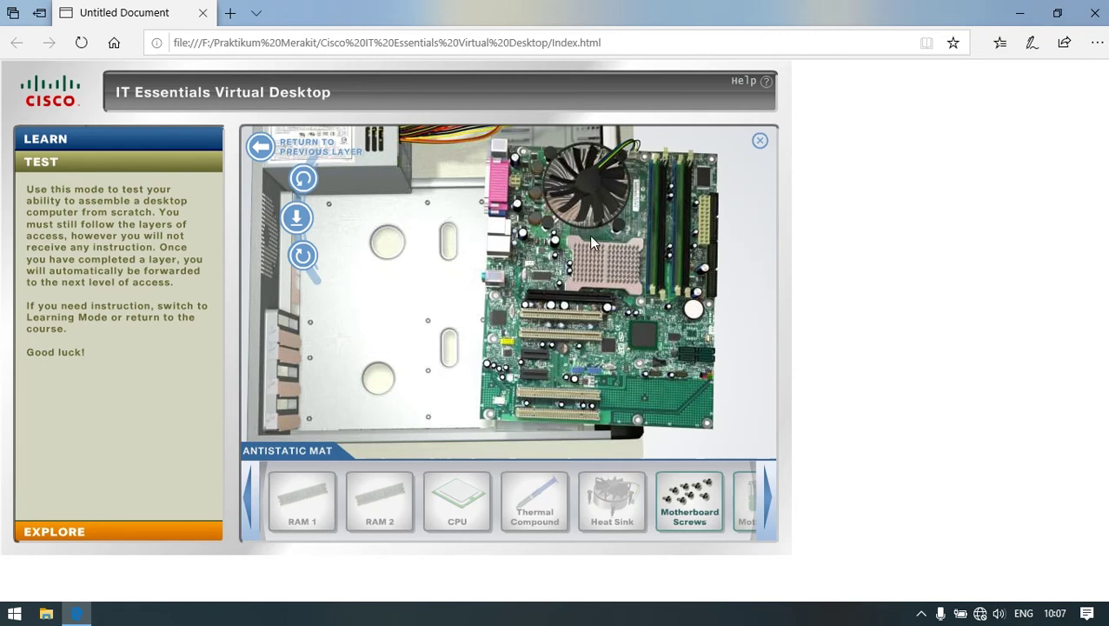
pyautogui.click(303, 181)
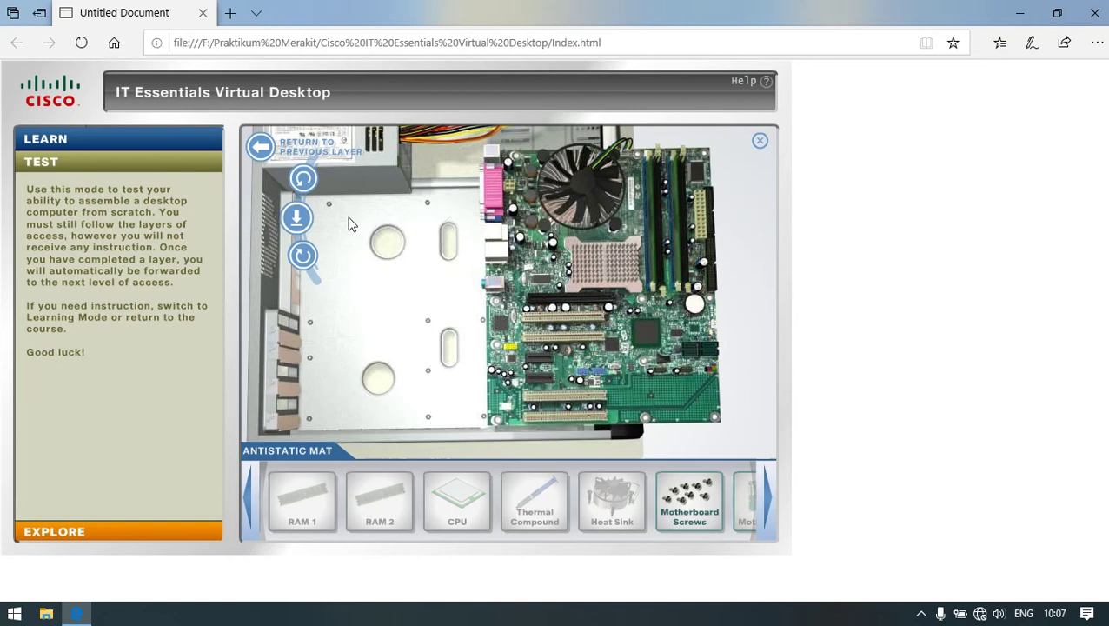
pyautogui.click(304, 223)
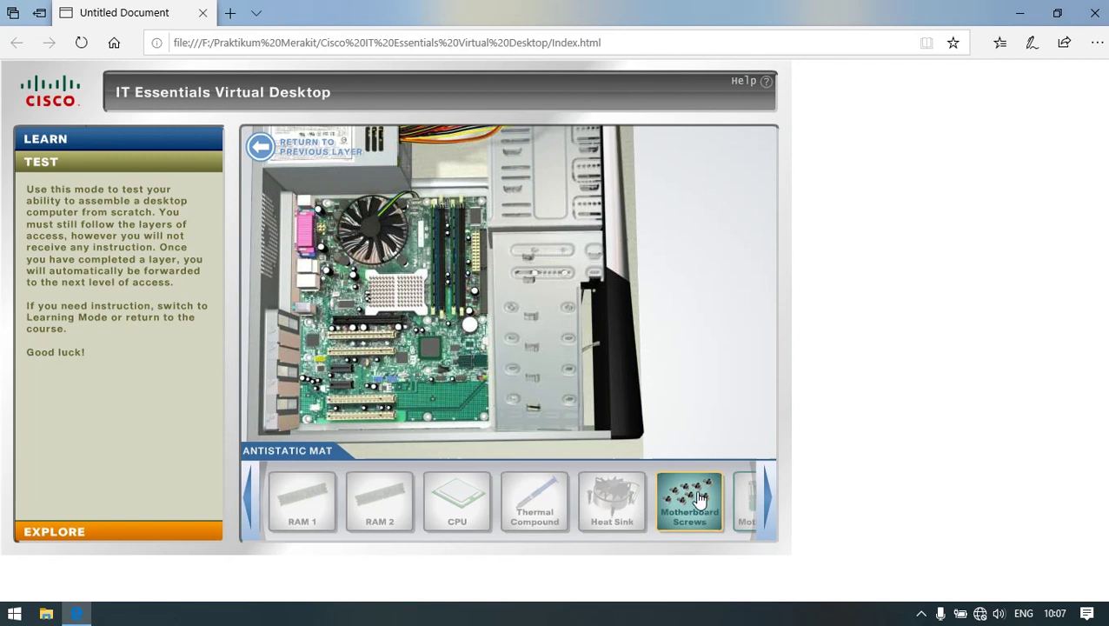
pyautogui.moveTo(698, 498); pyautogui.dragTo(471, 414)
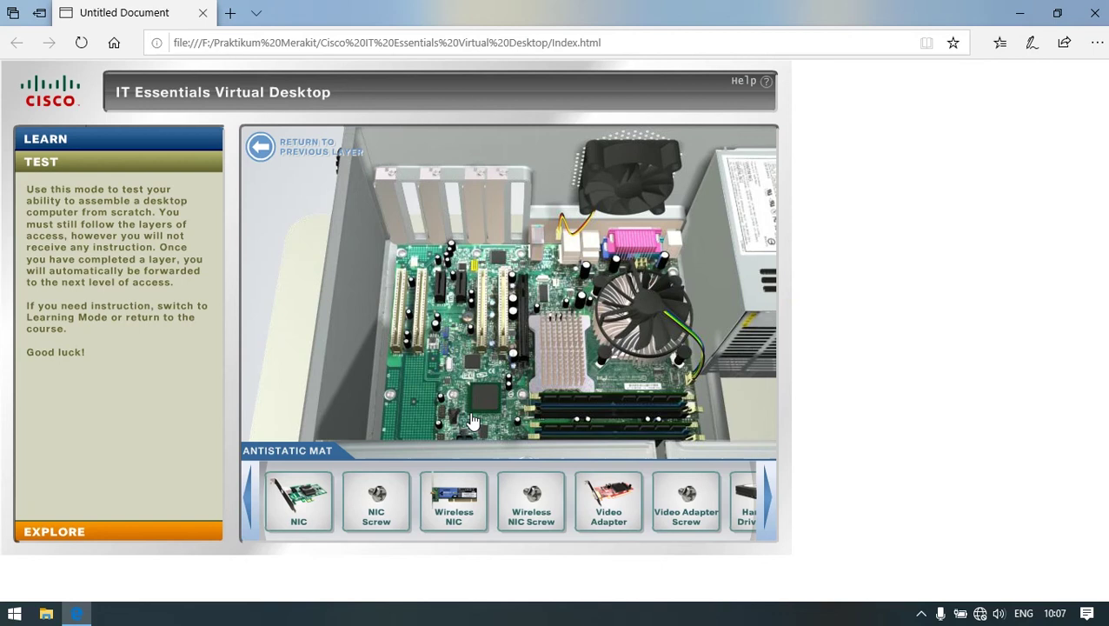
# Examine the NIC's front, bracket and back views, including its Ethernet port, and close its detail window.
pyautogui.click(318, 518)
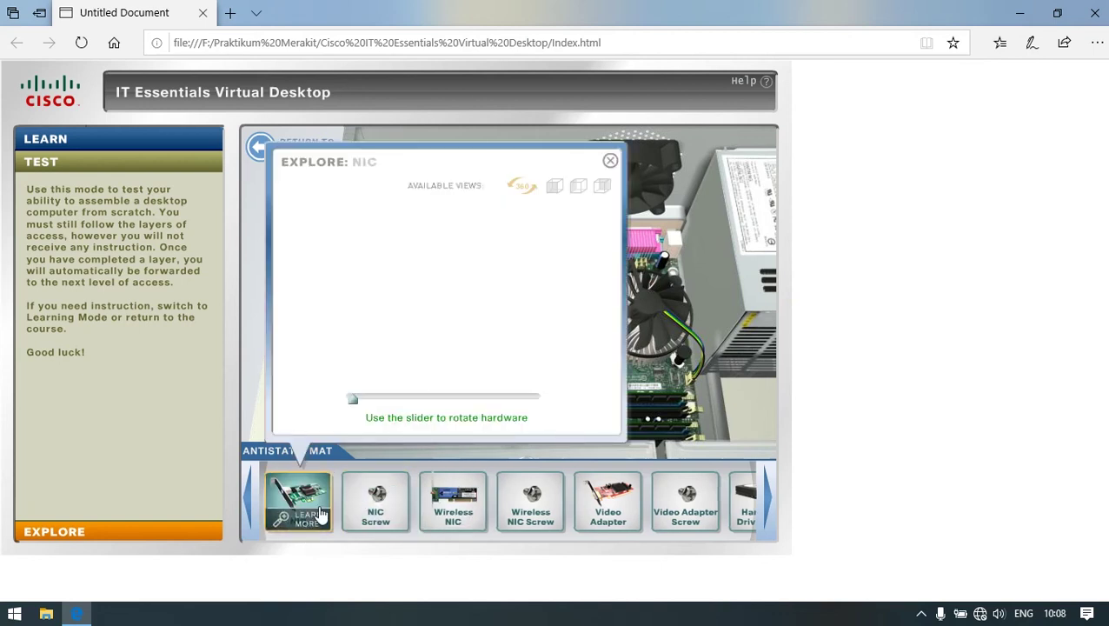
pyautogui.click(555, 188)
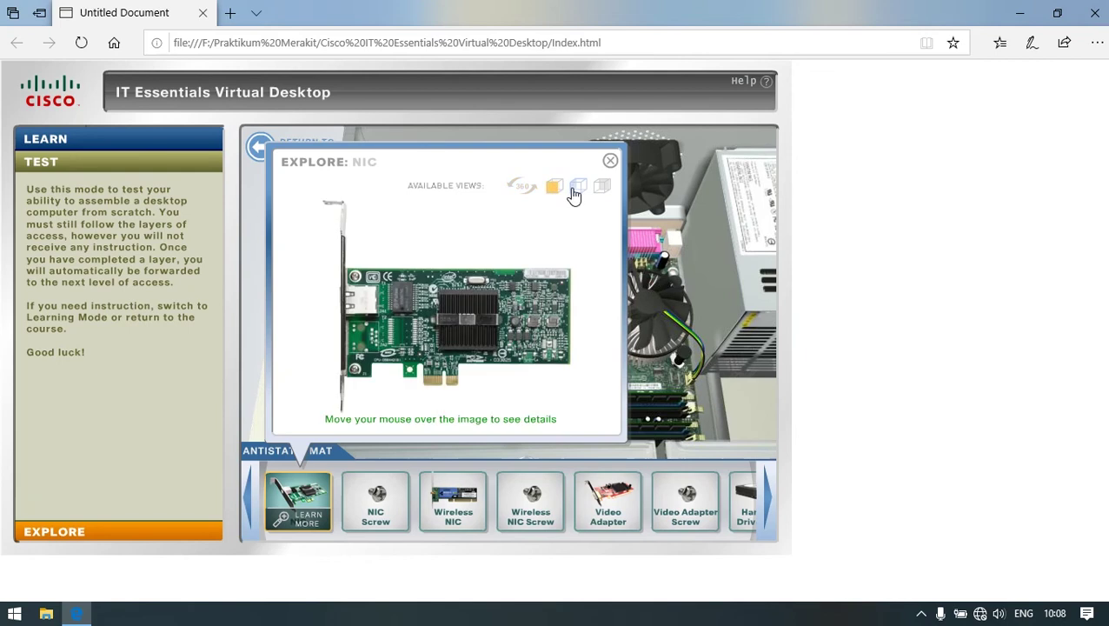
pyautogui.click(576, 193)
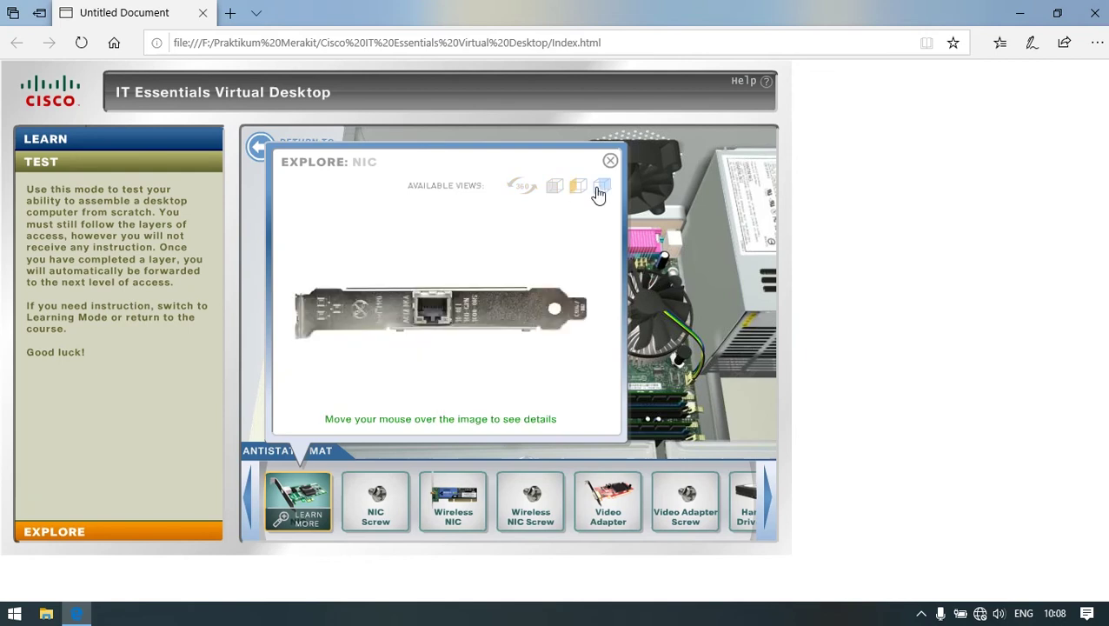
pyautogui.moveTo(424, 310)
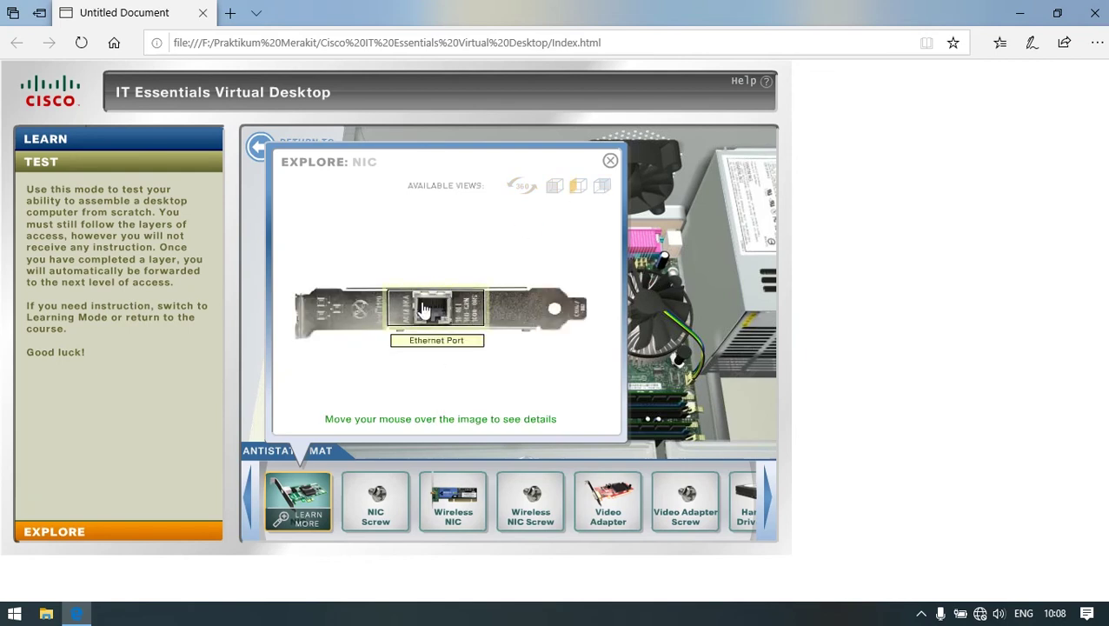
pyautogui.click(602, 187)
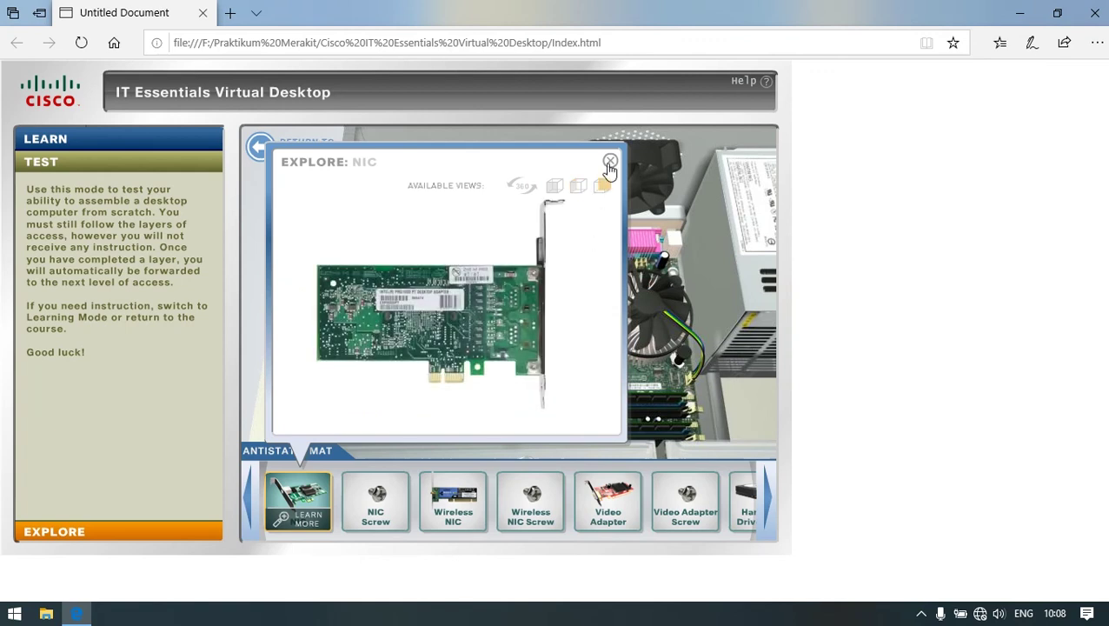
pyautogui.click(610, 162)
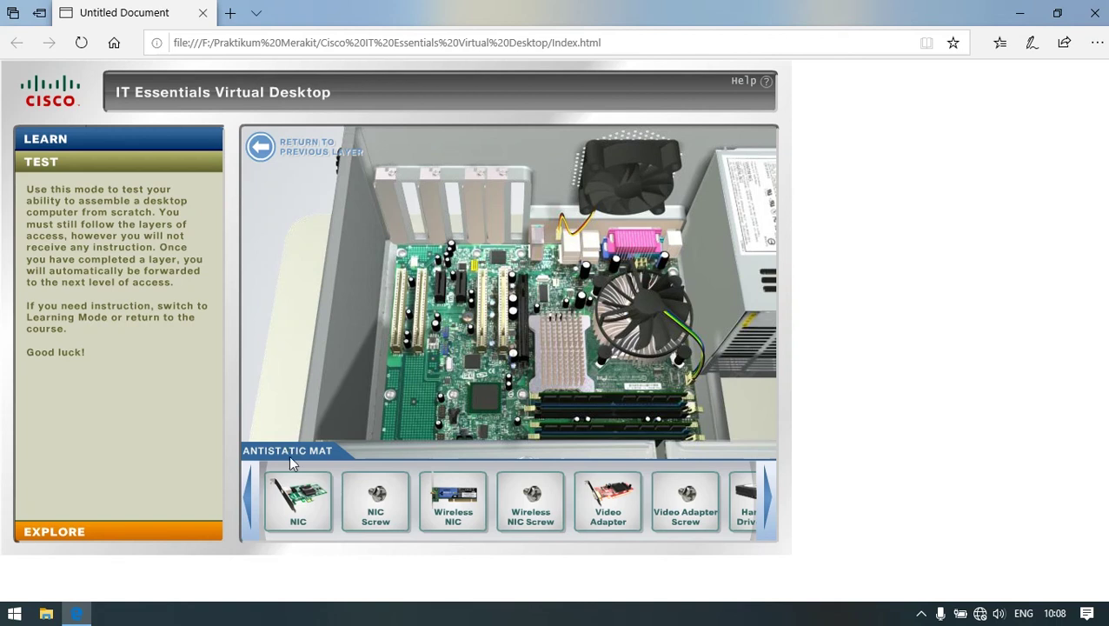
# Install the NIC in the short black expansion slot nearest the middle white slots and fasten its bracket with the NIC screw.
pyautogui.moveTo(322, 495)
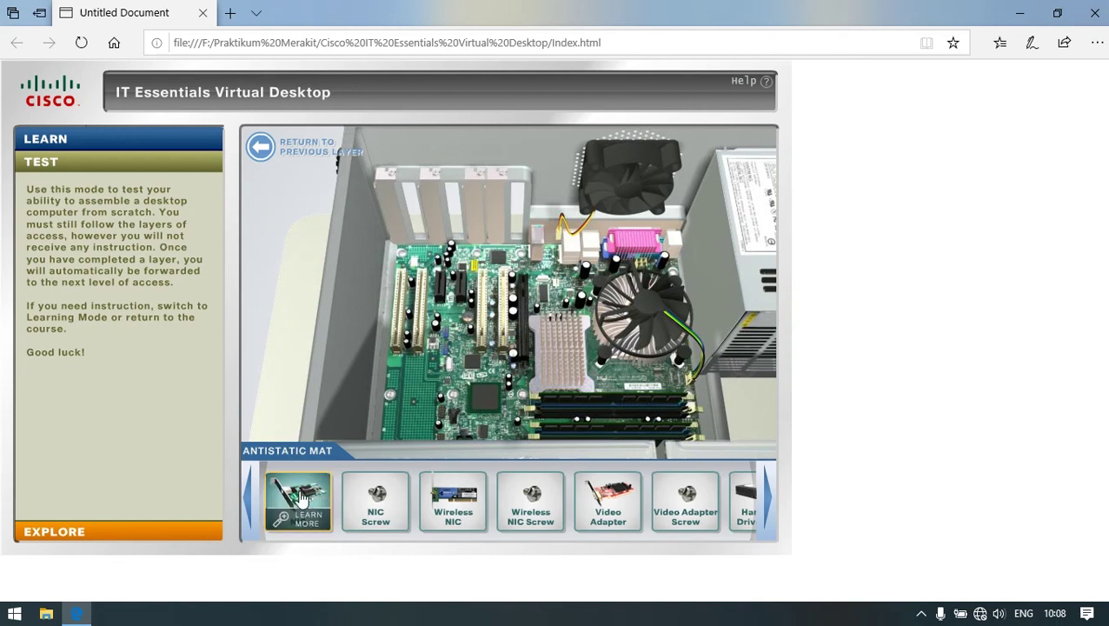
pyautogui.moveTo(296, 497); pyautogui.dragTo(474, 280)
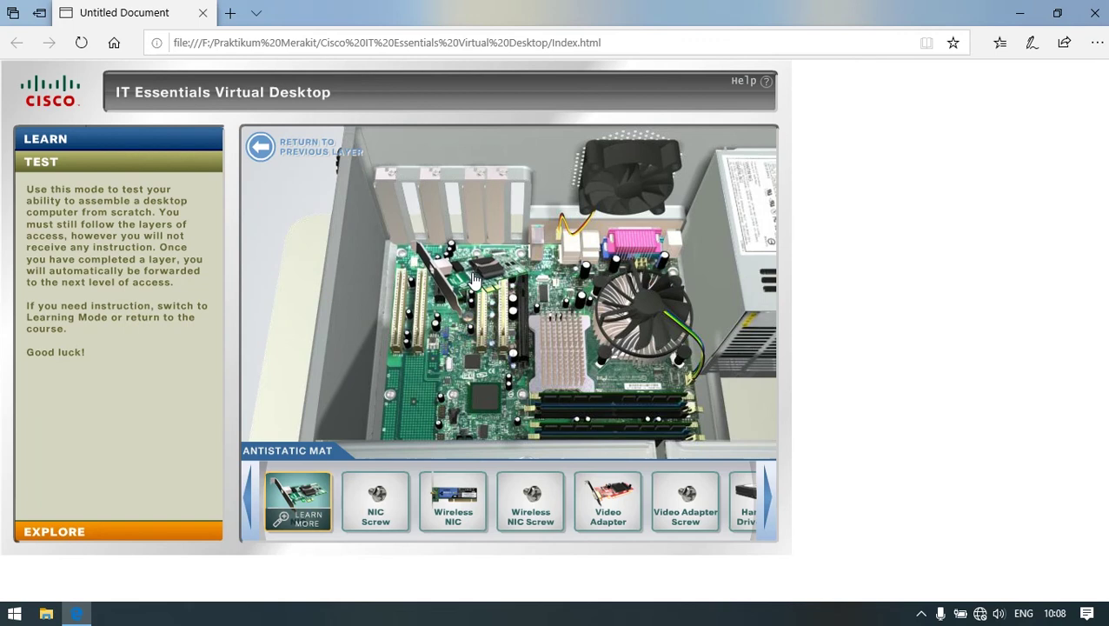
pyautogui.moveTo(473, 279); pyautogui.dragTo(468, 279)
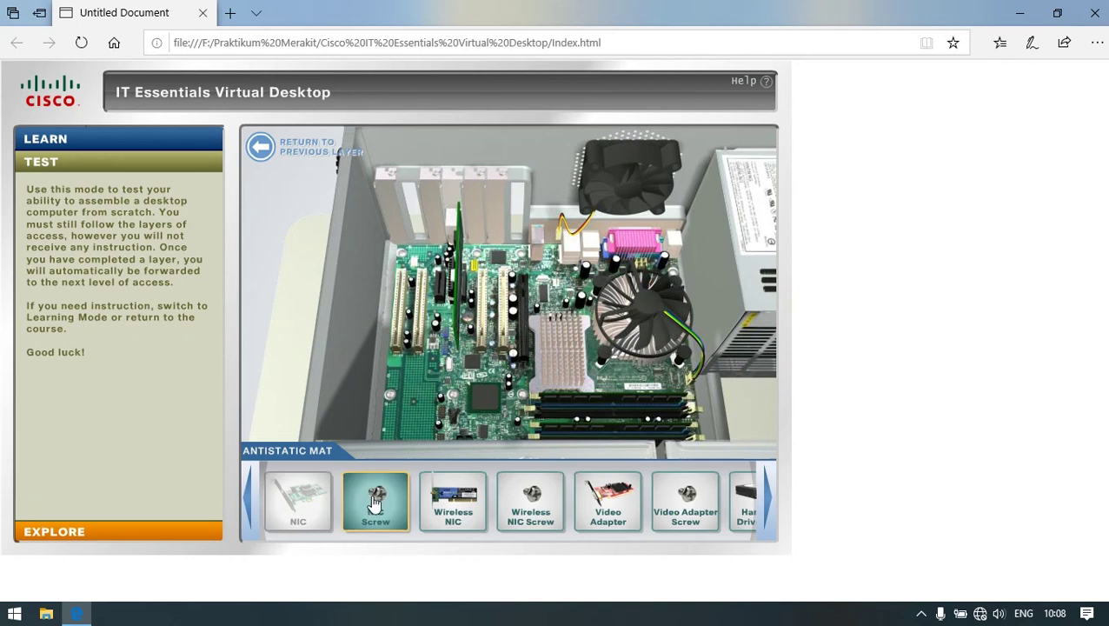
pyautogui.moveTo(389, 509); pyautogui.dragTo(472, 190)
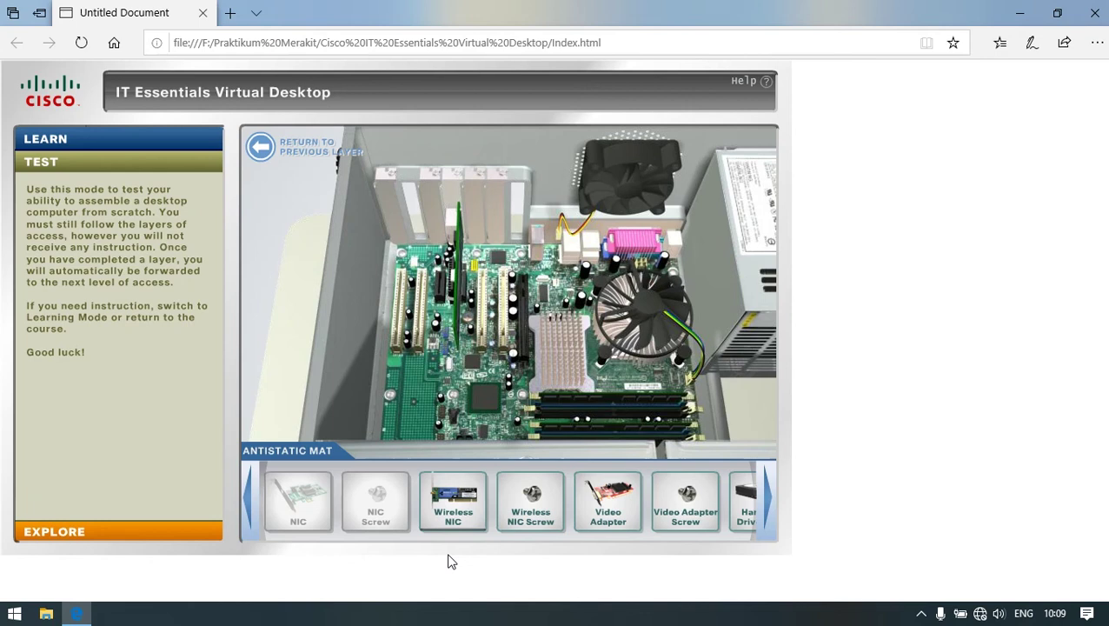
# Examine the wireless NIC's bracket and back views and close its detail window.
pyautogui.click(469, 515)
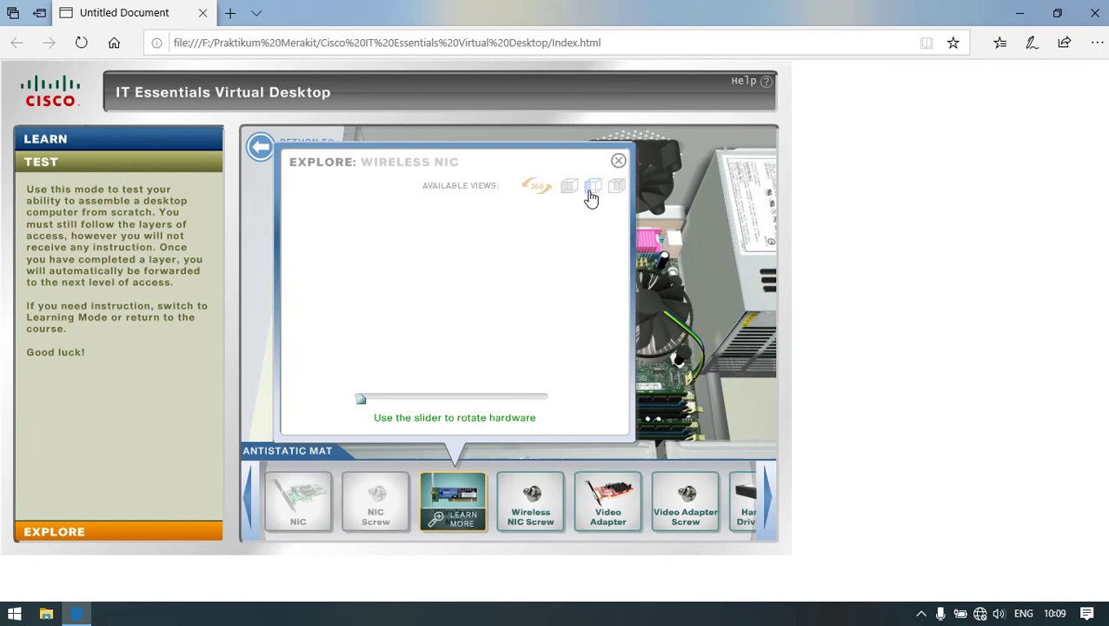
pyautogui.click(592, 187)
pyautogui.click(614, 187)
pyautogui.click(618, 164)
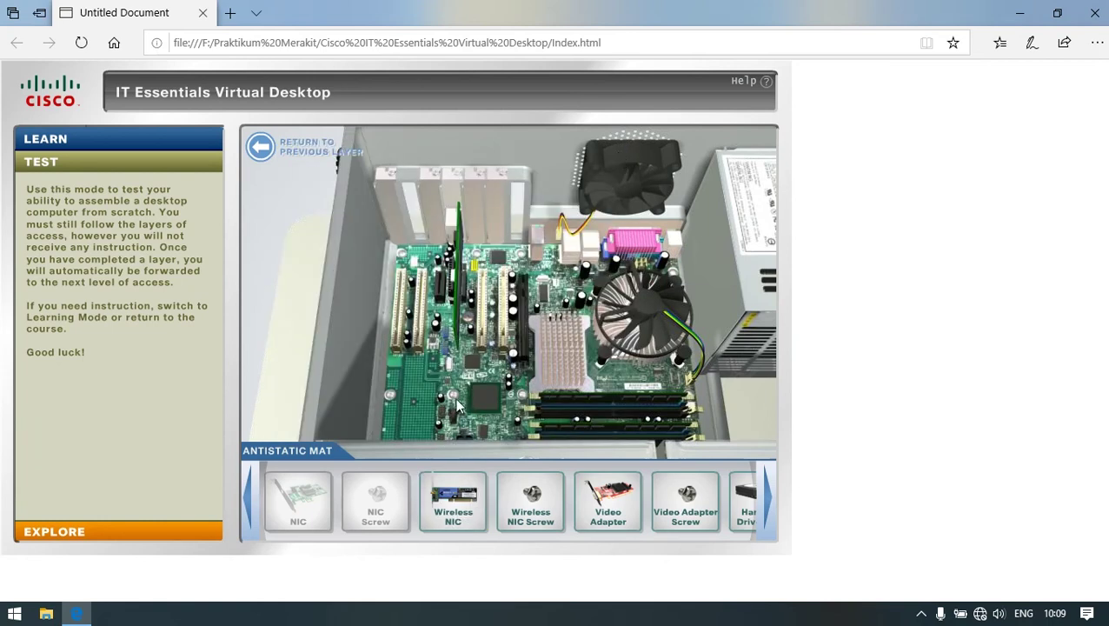
# Install the wireless NIC in the inner white slot of the outermost pair and fasten it with the wireless NIC screw.
pyautogui.moveTo(469, 494)
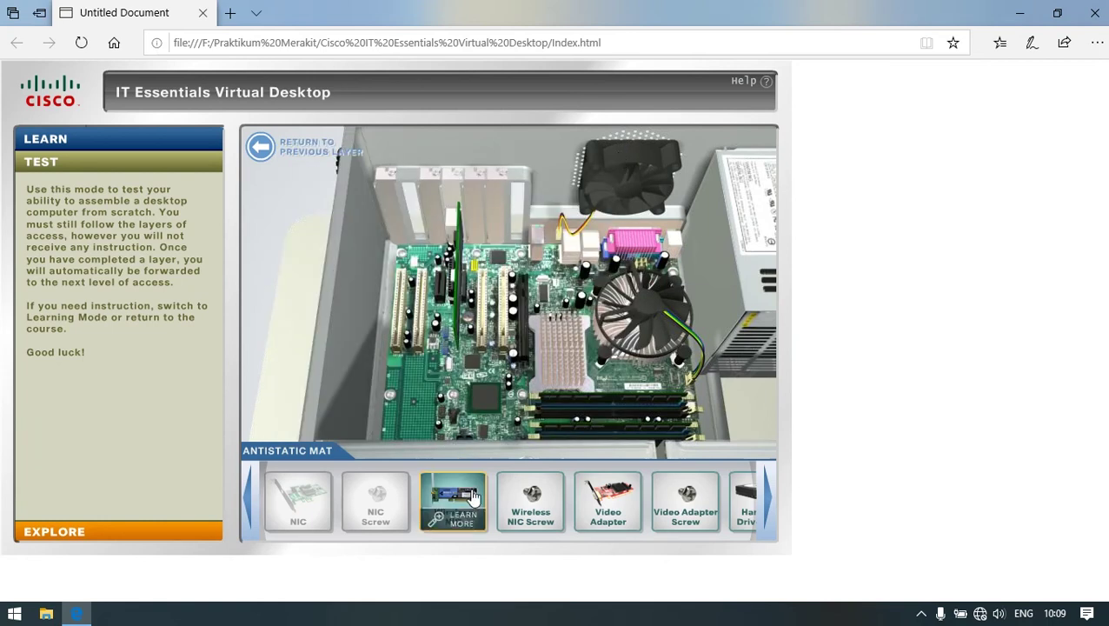
pyautogui.moveTo(453, 497); pyautogui.dragTo(427, 283)
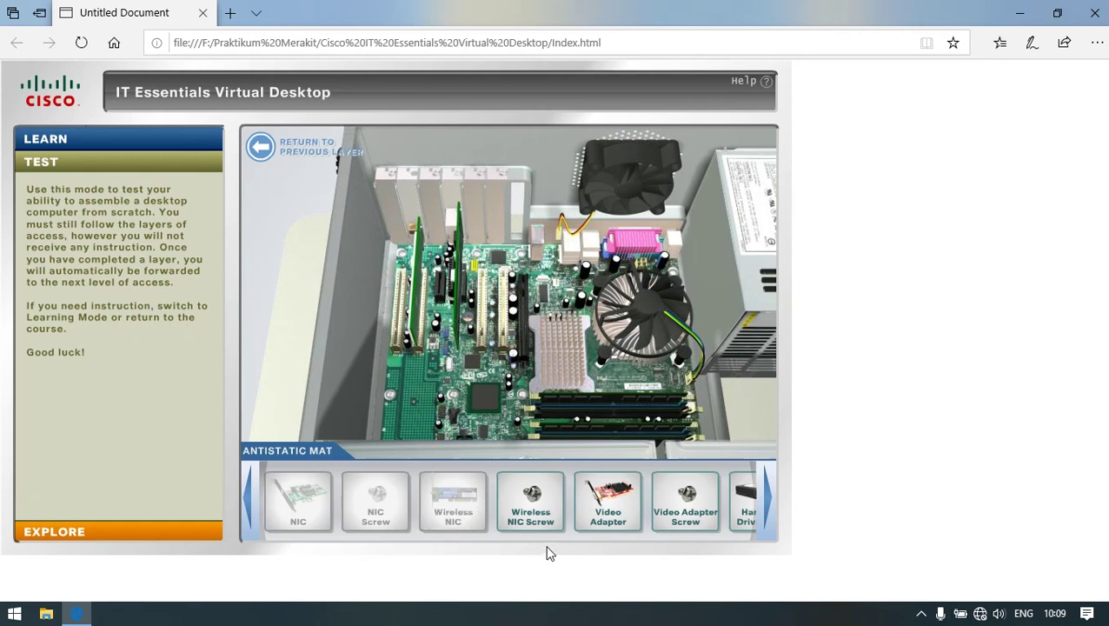
pyautogui.click(549, 513)
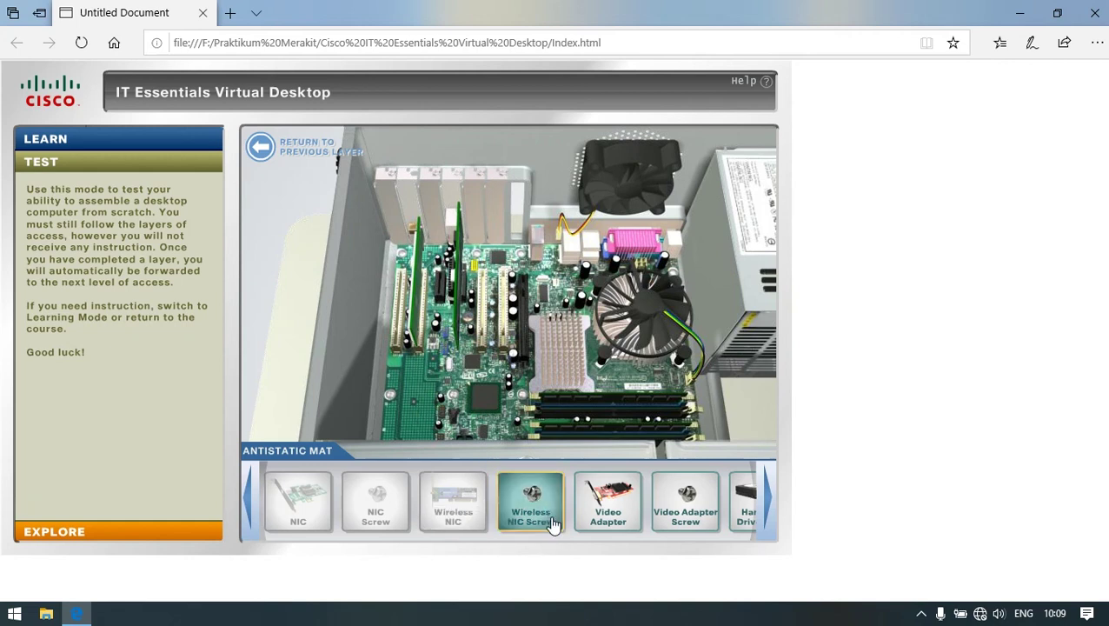
pyautogui.moveTo(535, 505); pyautogui.dragTo(421, 189)
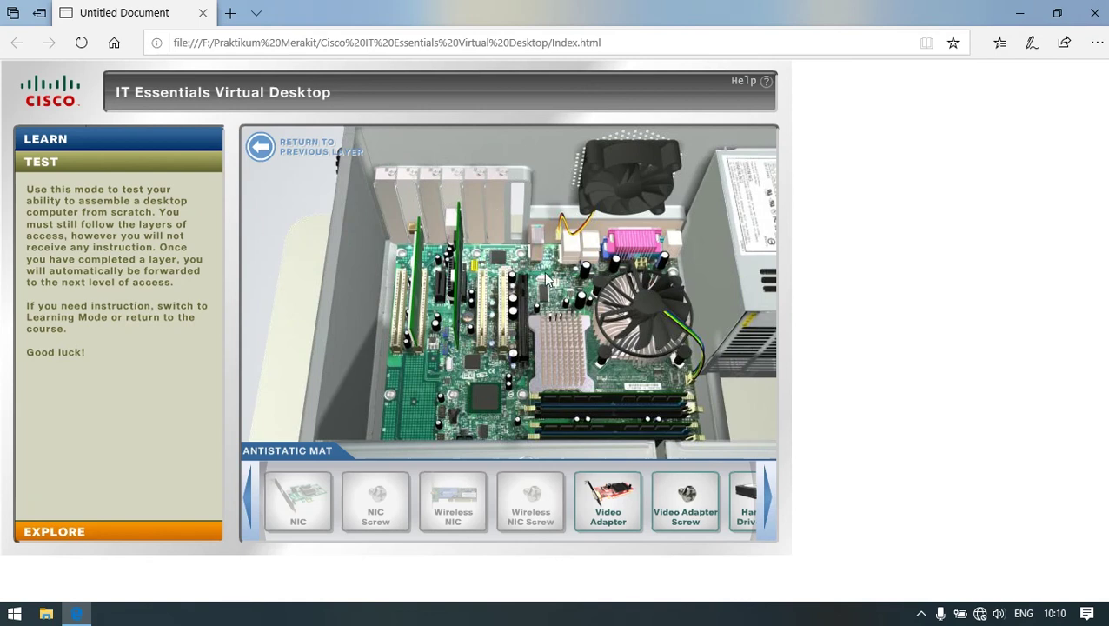
# Examine the video adapter's front, bracket and back views and close its detail window.
pyautogui.click(618, 520)
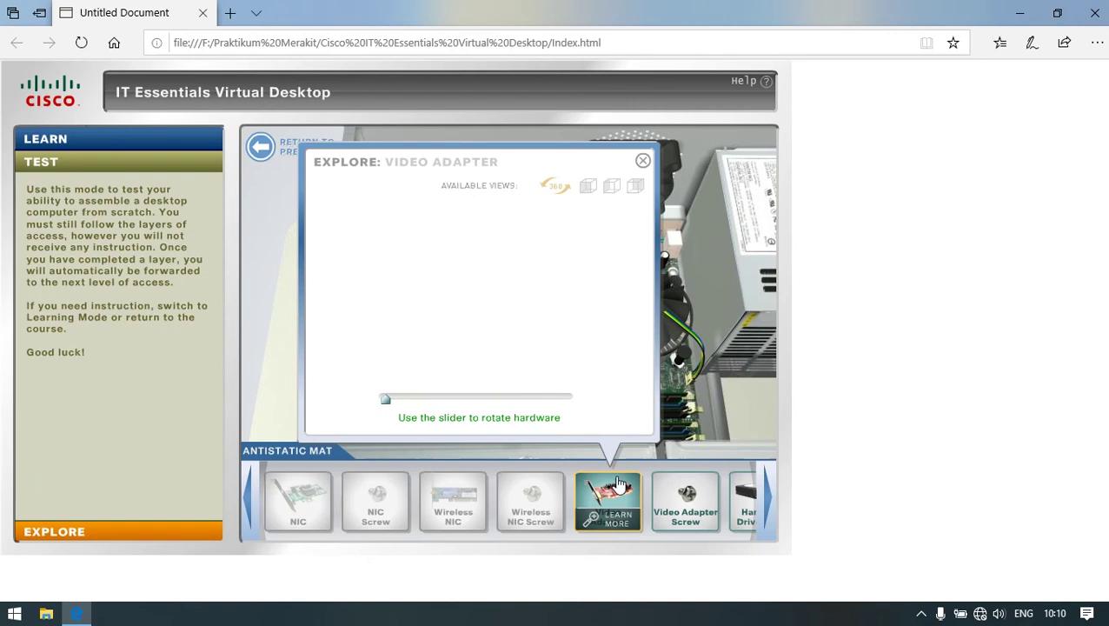
pyautogui.click(588, 186)
pyautogui.click(612, 191)
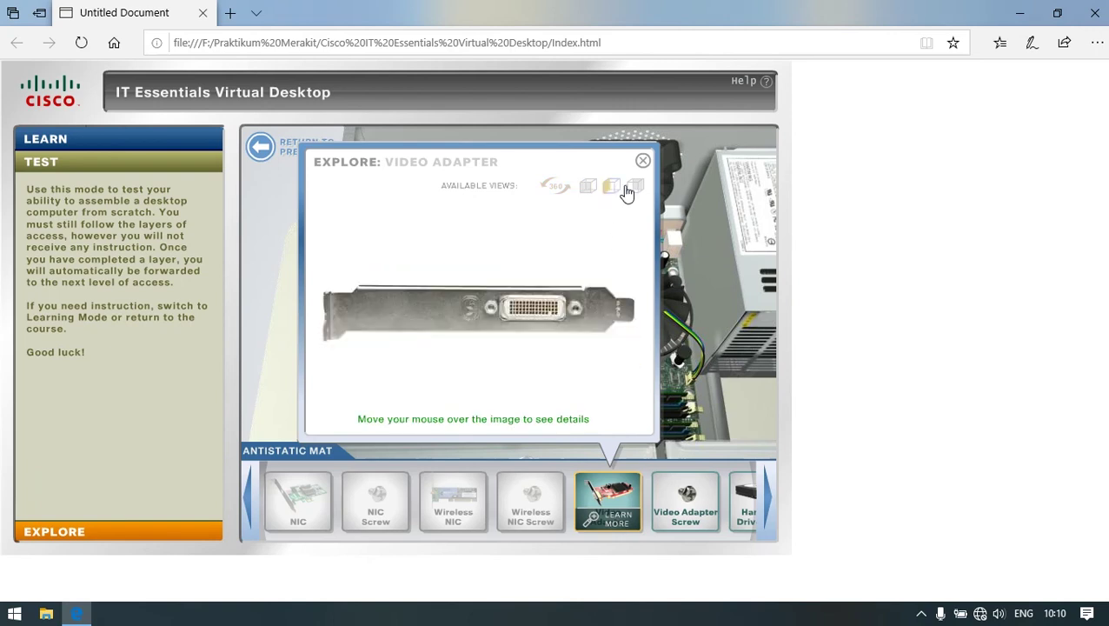
pyautogui.click(635, 187)
pyautogui.click(644, 163)
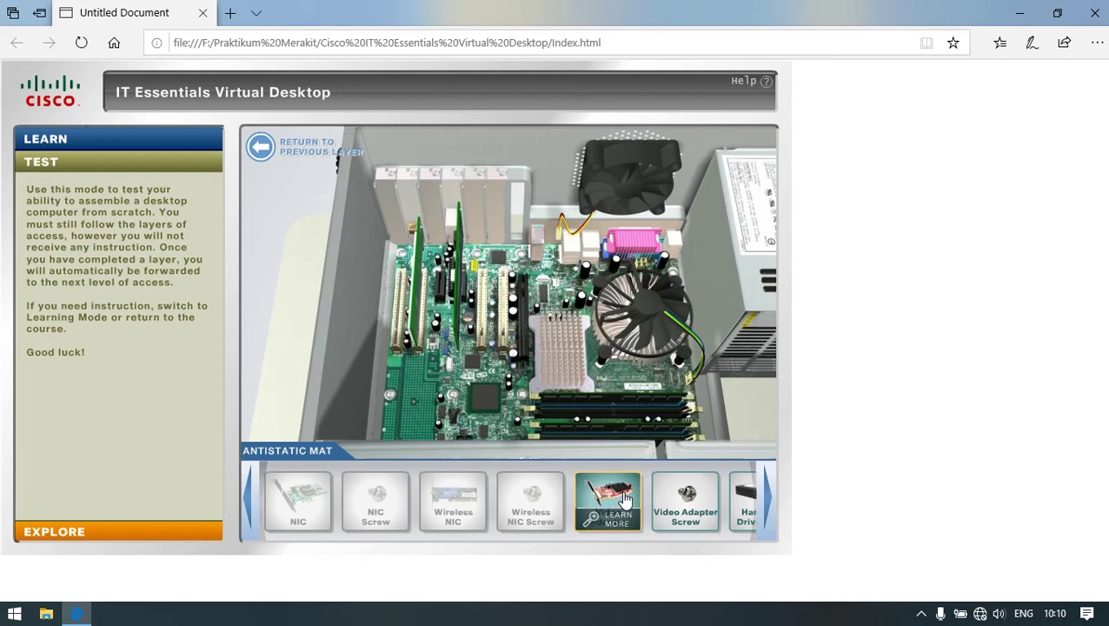
# Install the video adapter in the long black slot beside the chipset heat sink and fasten it with the video adapter screw.
pyautogui.moveTo(624, 497); pyautogui.dragTo(525, 298)
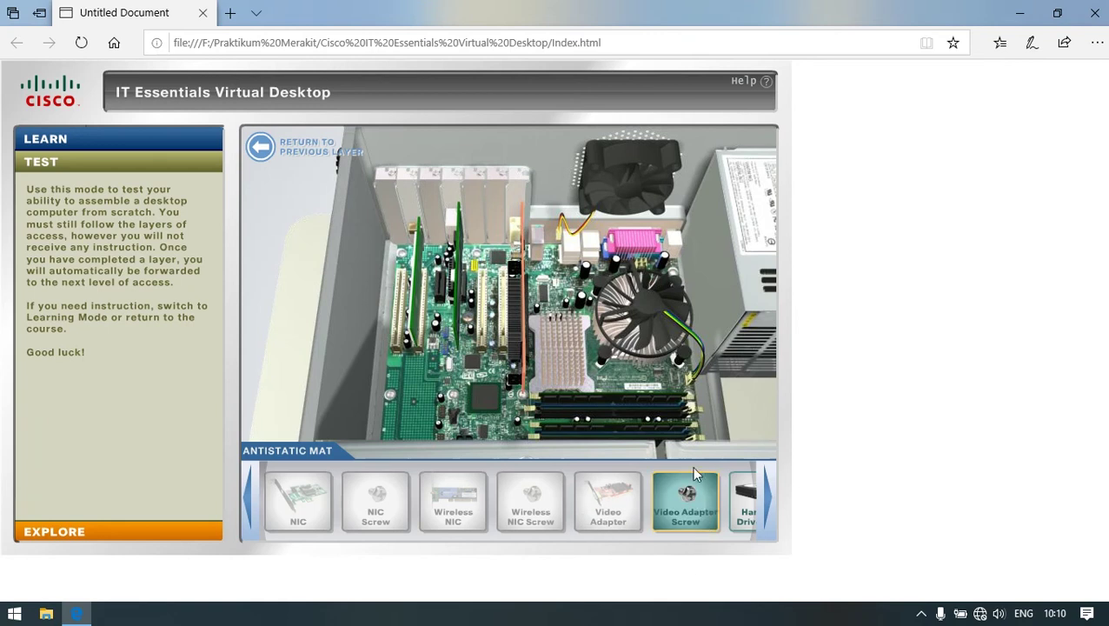
pyautogui.moveTo(693, 495); pyautogui.dragTo(532, 185)
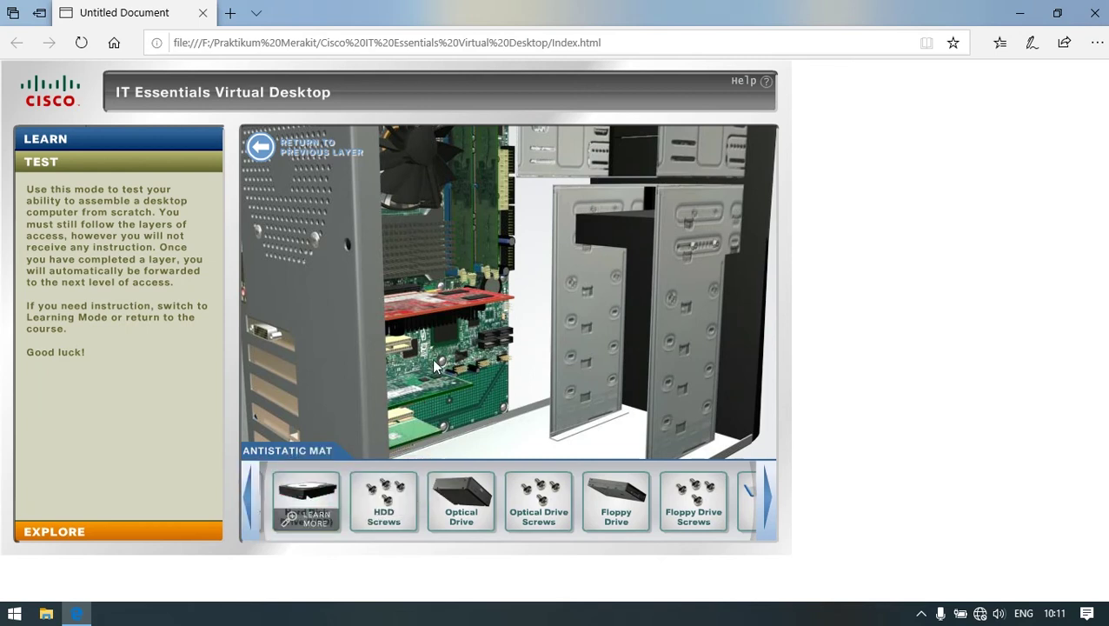
# Examine the hard disk drive's front, back and top views, including the drive specifications and jumper settings, and close its detail window.
pyautogui.click(310, 528)
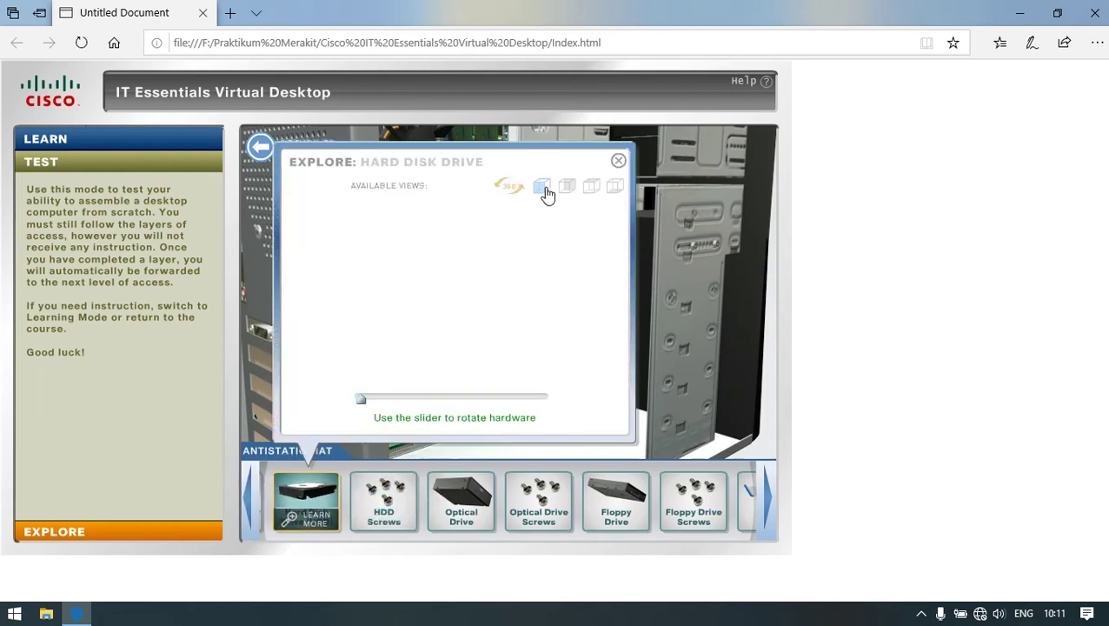
pyautogui.click(544, 189)
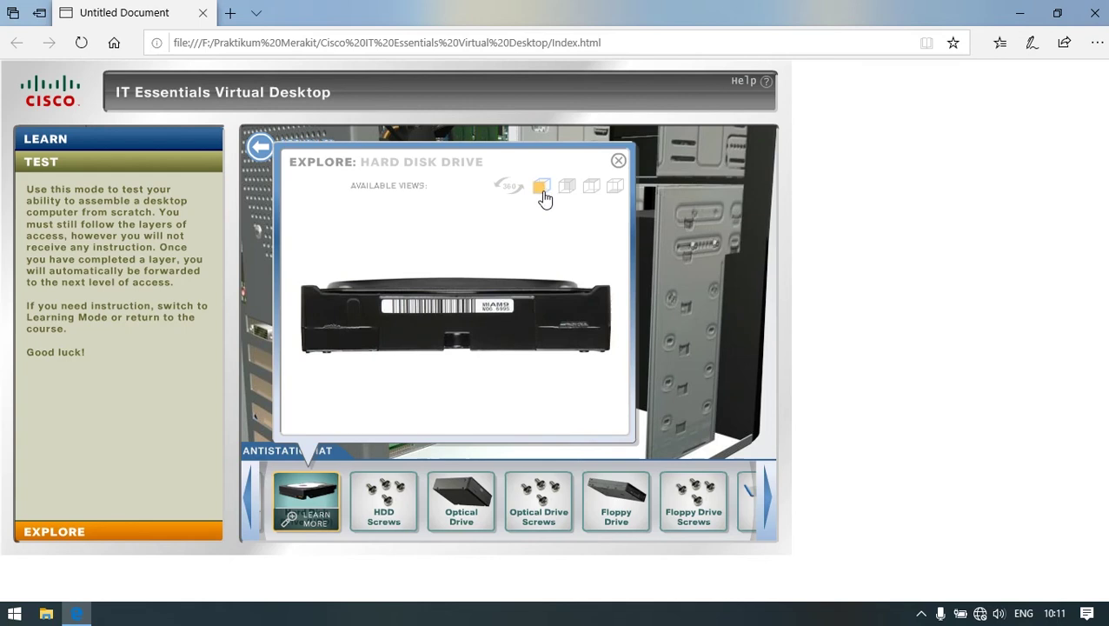
pyautogui.click(567, 188)
pyautogui.click(593, 191)
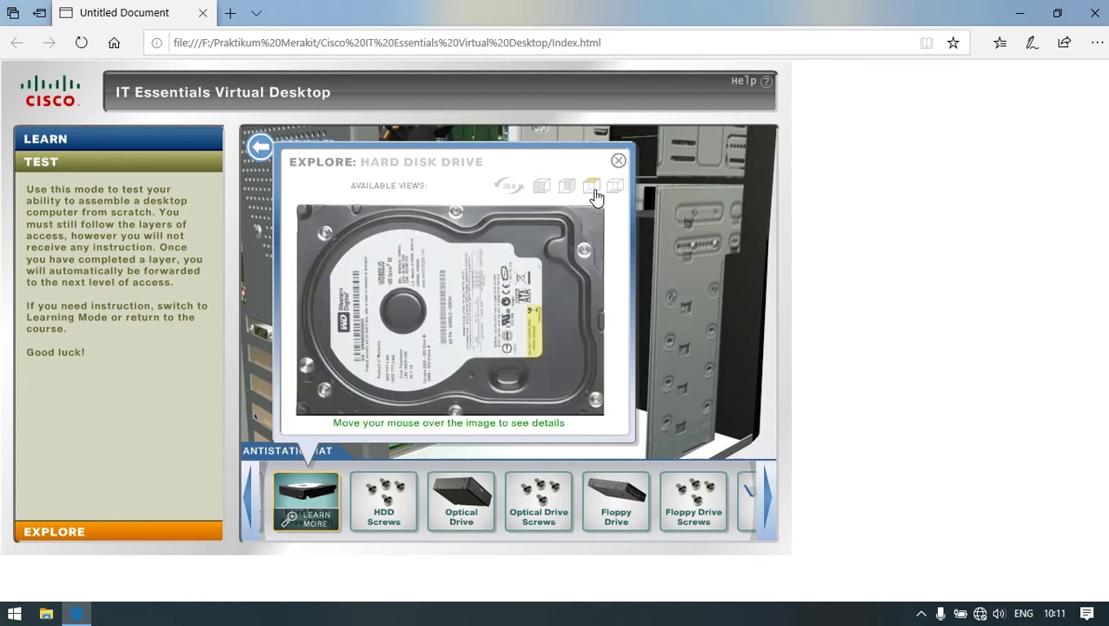
pyautogui.moveTo(321, 270)
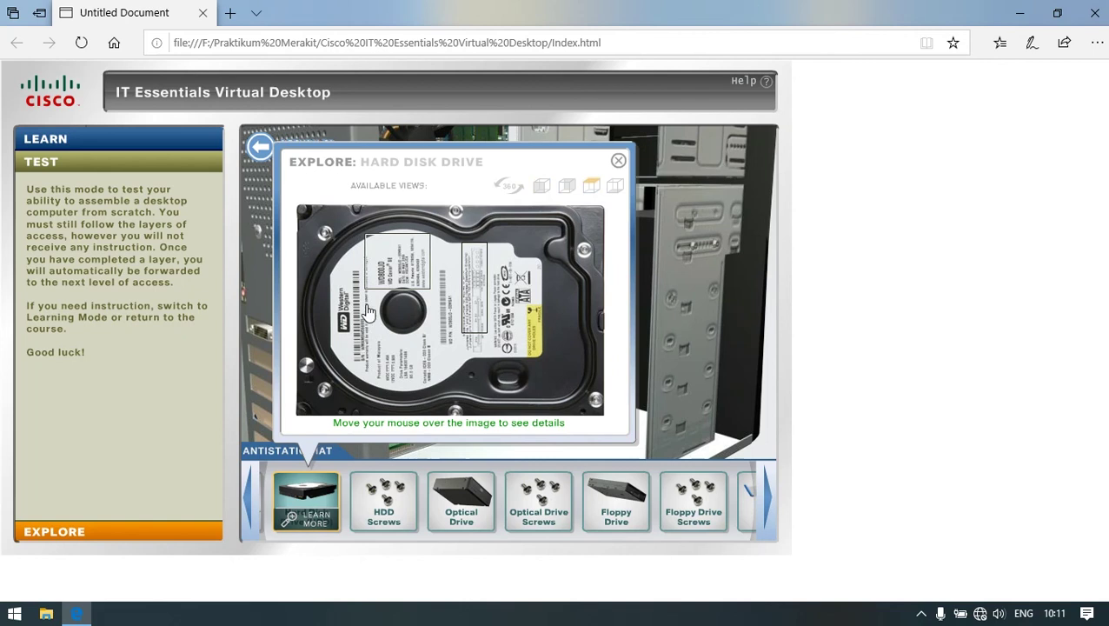
pyautogui.moveTo(386, 276)
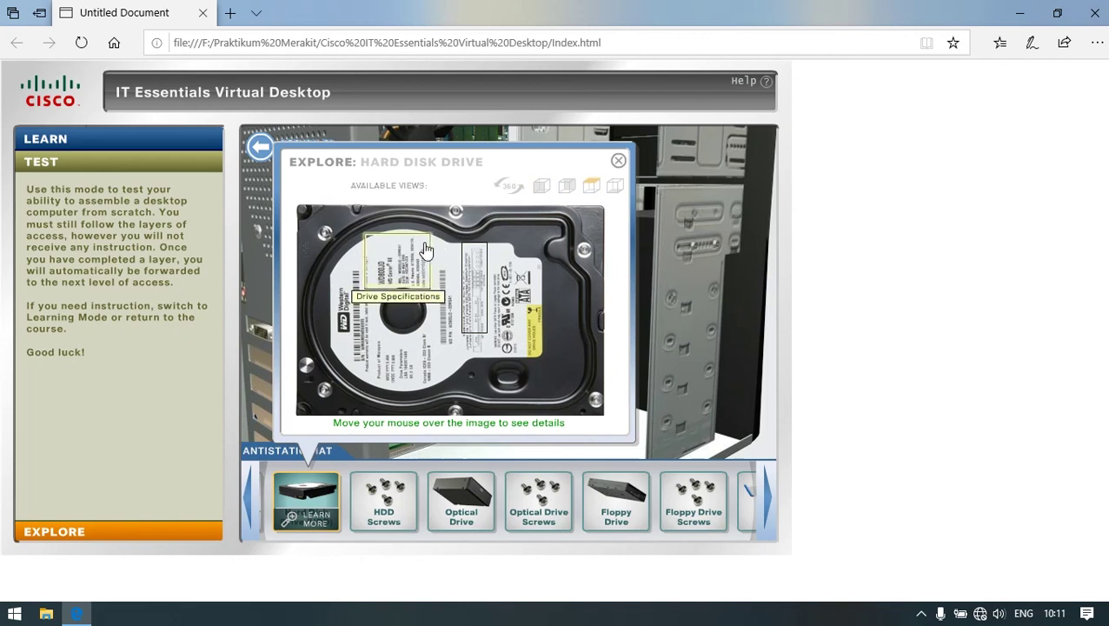
pyautogui.moveTo(471, 323)
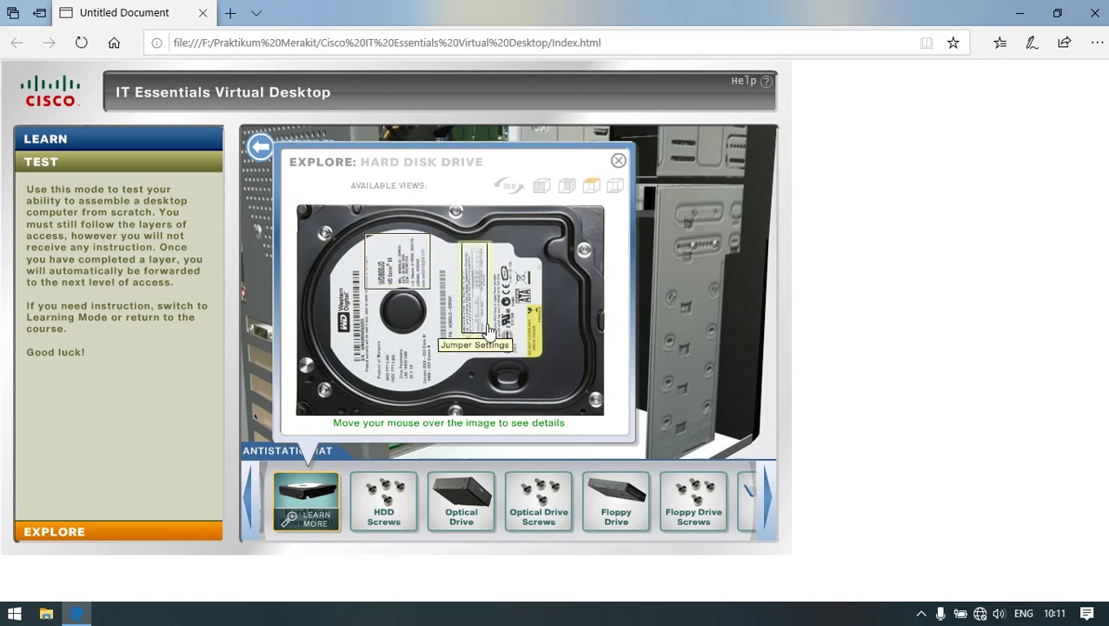
pyautogui.click(618, 161)
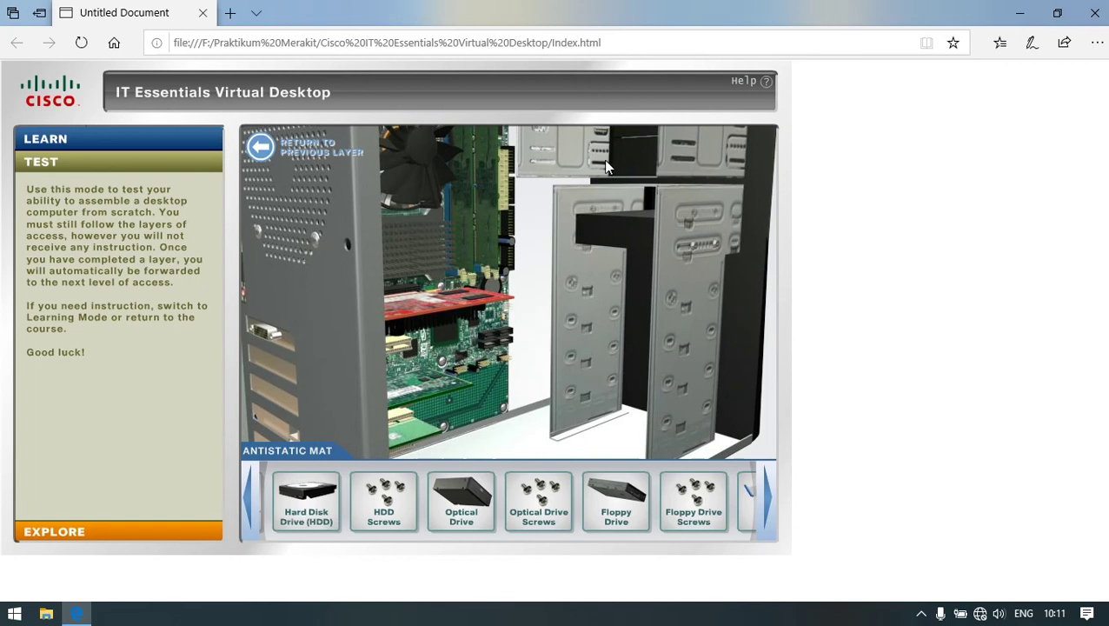
# Install the hard disk drive in the lower drive cage, rotated level with its label up, and fasten it with the HDD screws.
pyautogui.moveTo(306, 500)
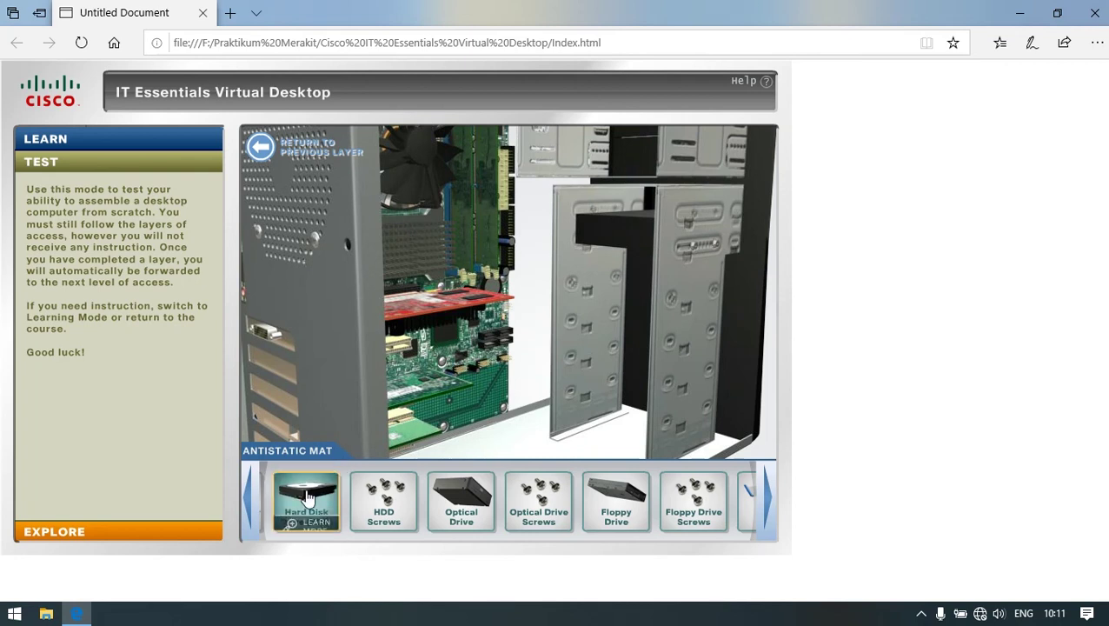
pyautogui.moveTo(298, 500); pyautogui.dragTo(582, 345)
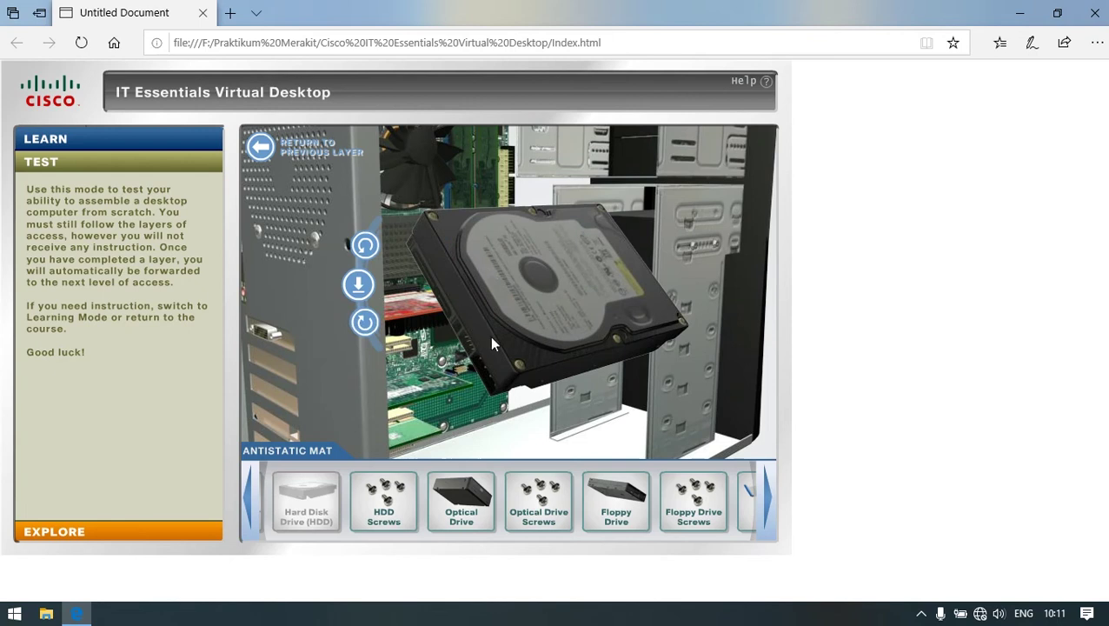
pyautogui.click(366, 246)
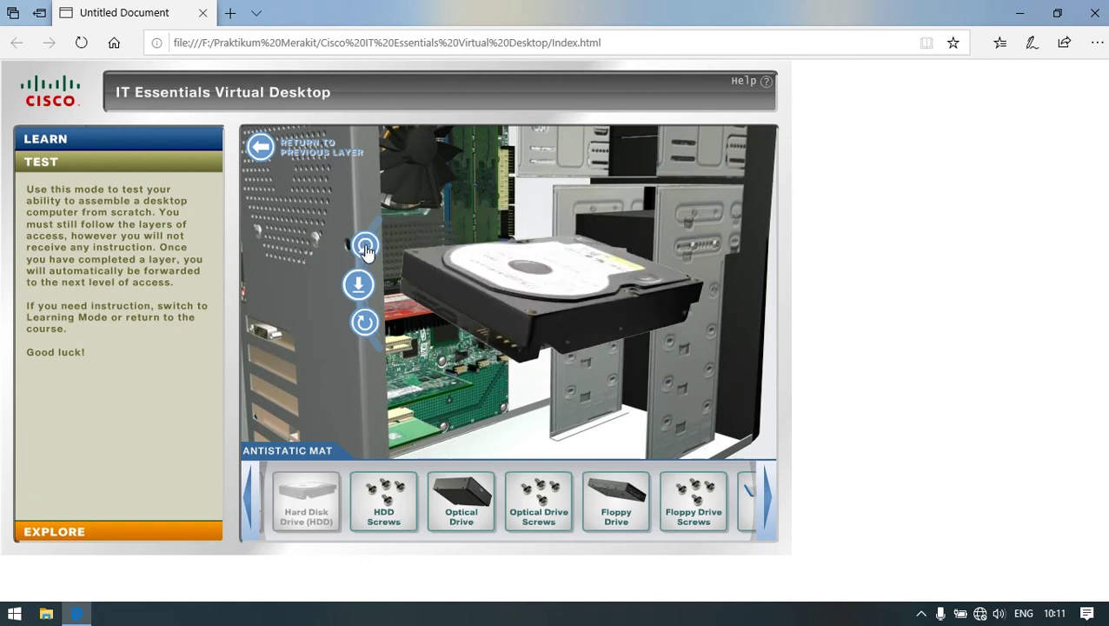
pyautogui.click(366, 247)
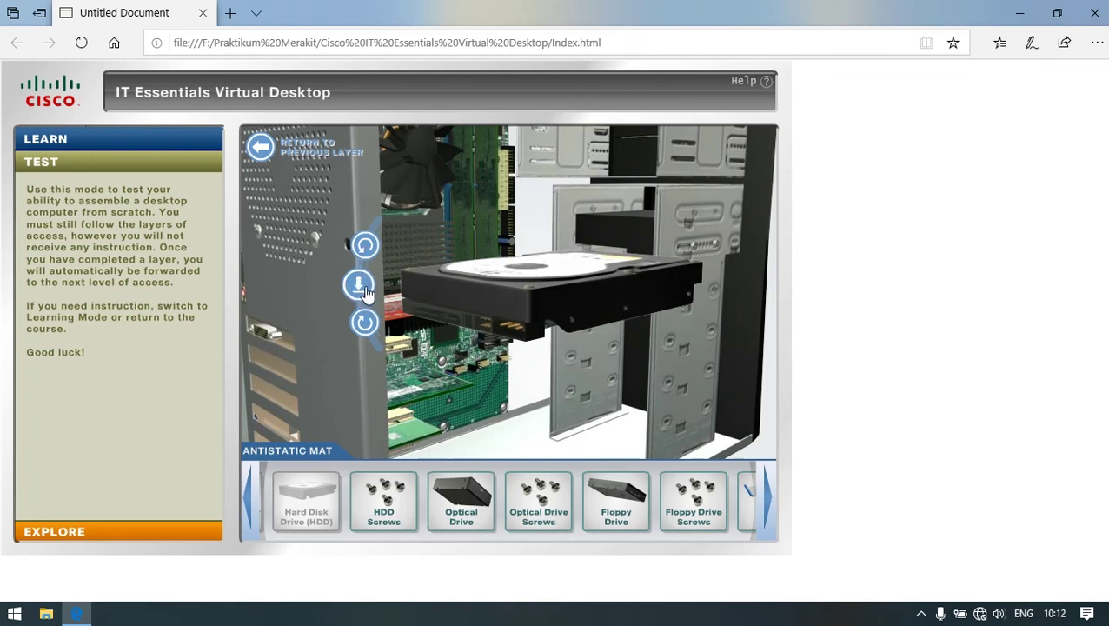
pyautogui.click(361, 287)
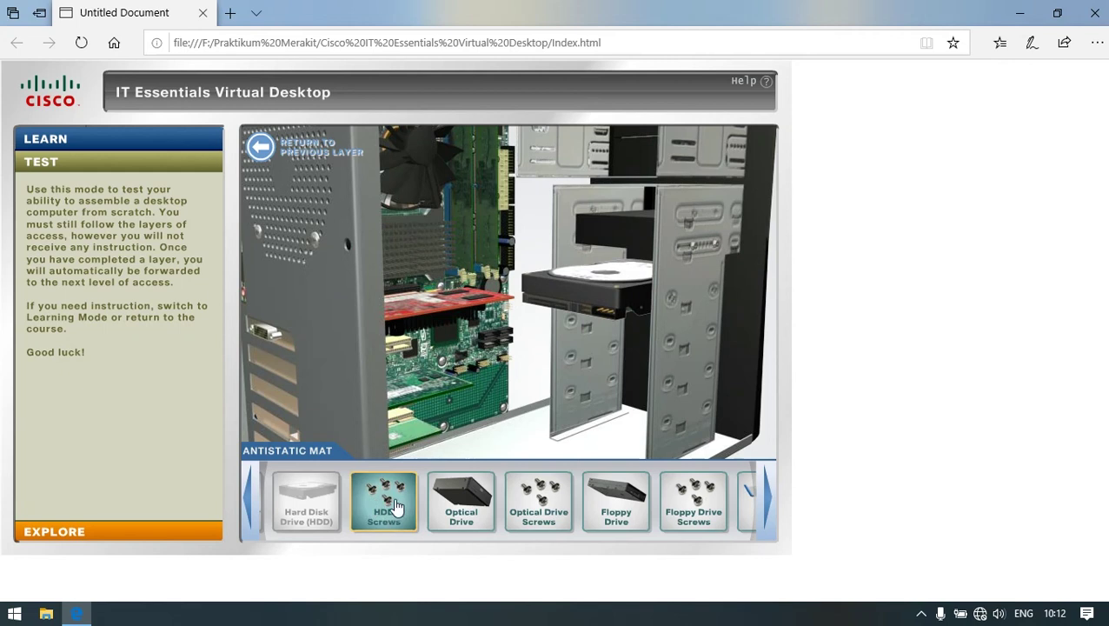
pyautogui.moveTo(385, 503); pyautogui.dragTo(686, 317)
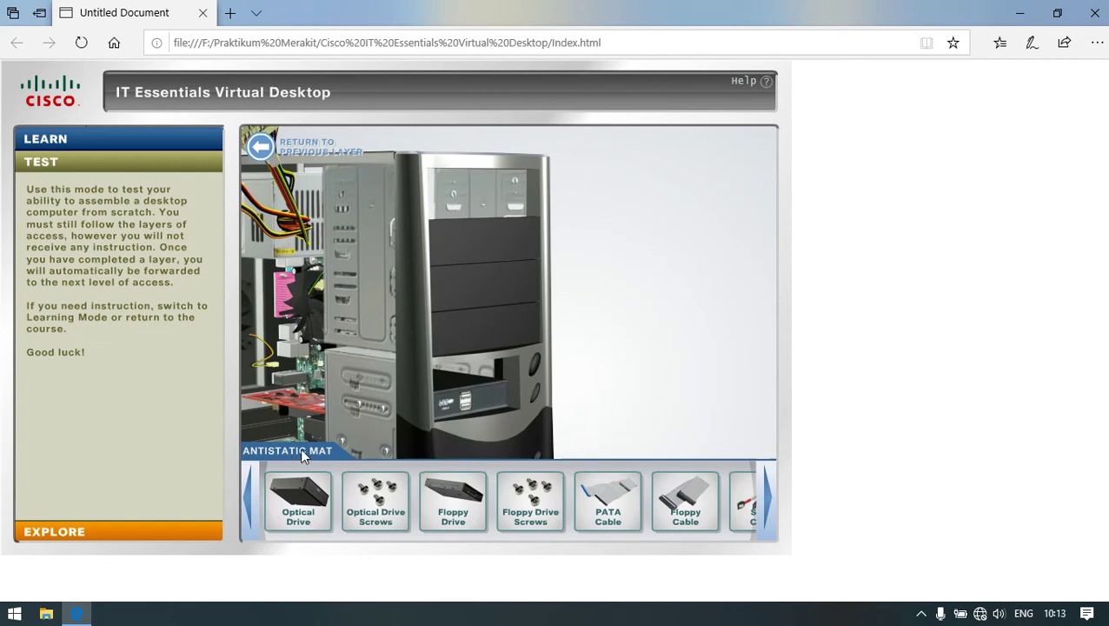
# Examine the optical drive from its available fixed views, including the bottom view, and close its detail window.
pyautogui.click(288, 532)
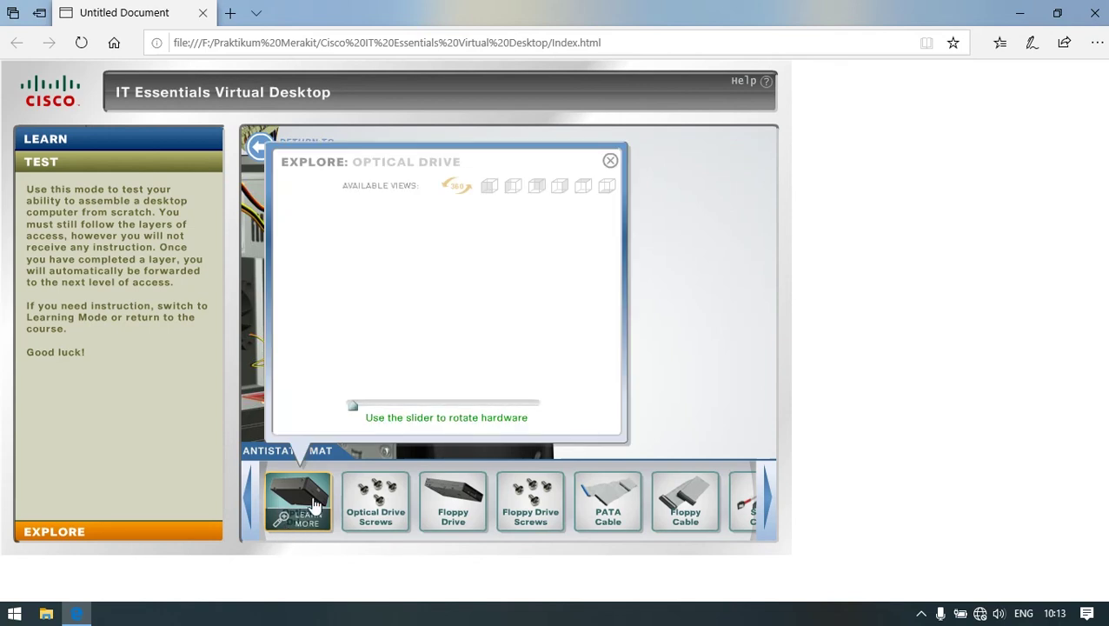
pyautogui.click(492, 192)
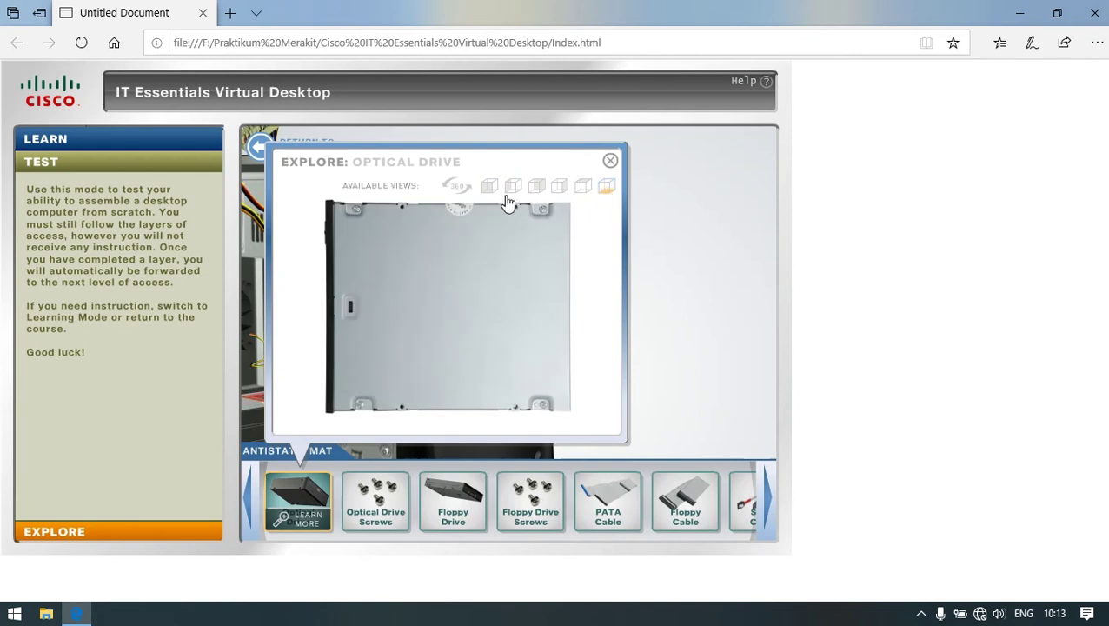
pyautogui.click(611, 162)
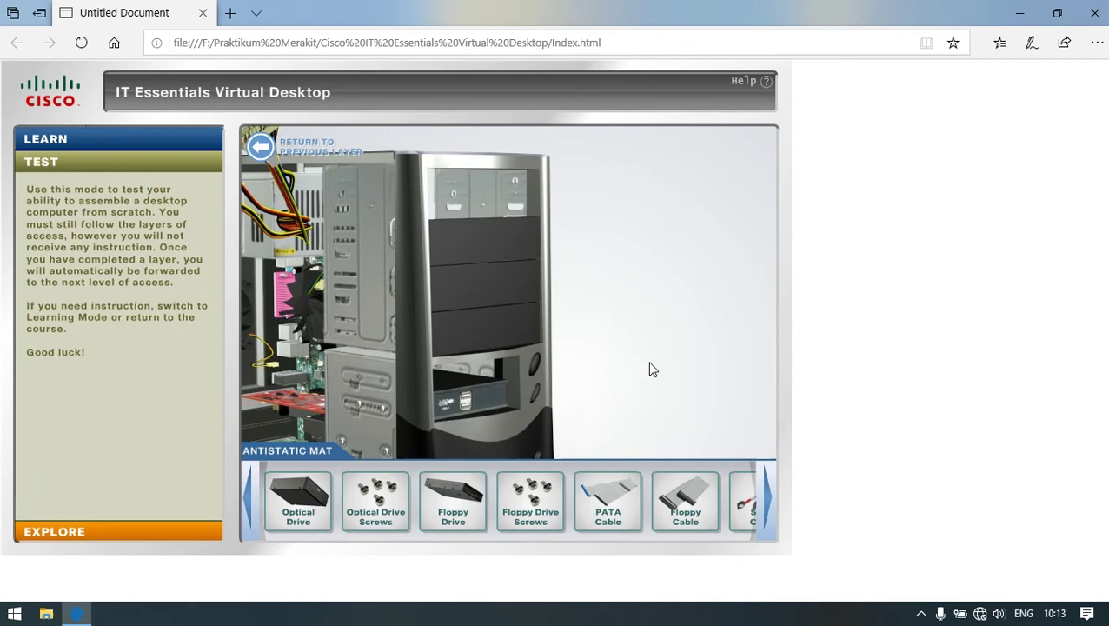
# Install the optical drive in the open uppermost front bay, rotated upright with its DVD faceplate facing outward.
pyautogui.moveTo(299, 494)
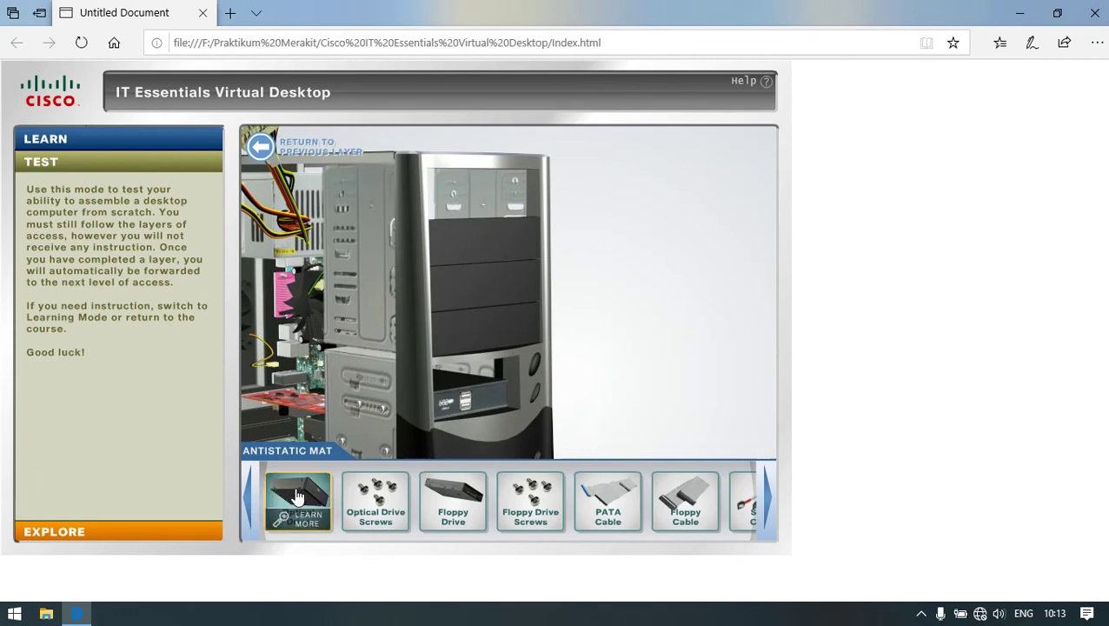
pyautogui.moveTo(298, 494); pyautogui.dragTo(609, 195)
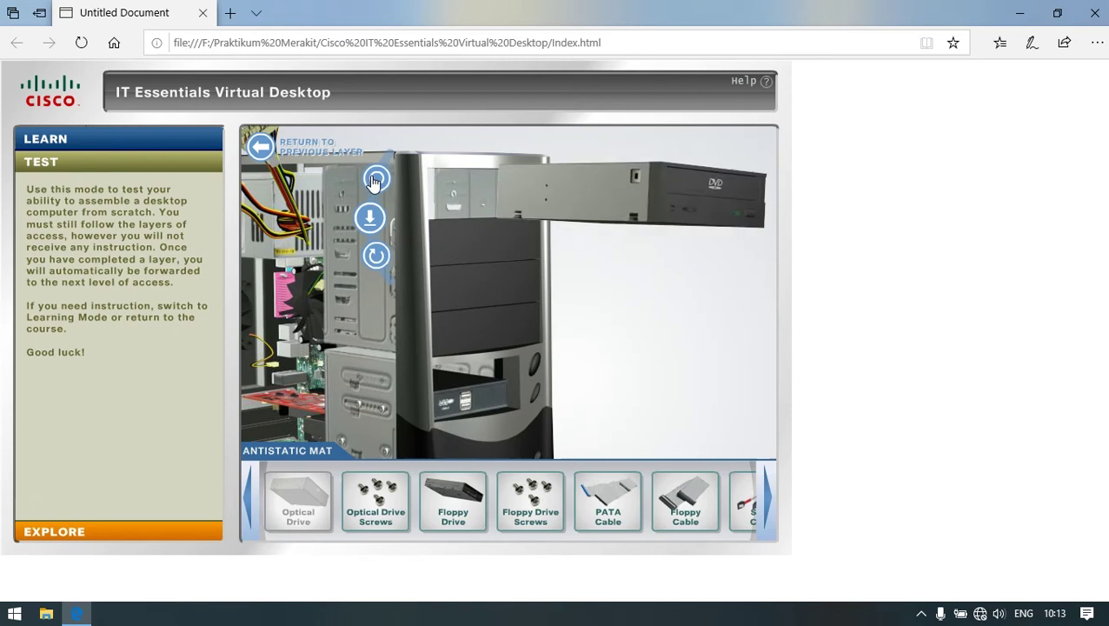
pyautogui.click(376, 255)
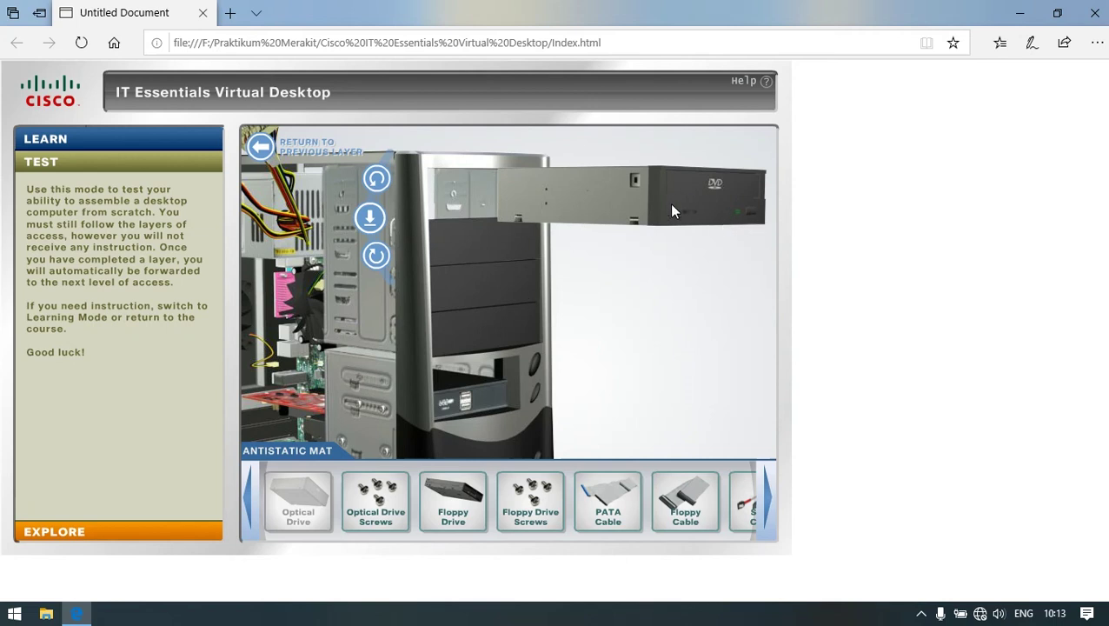
pyautogui.click(379, 225)
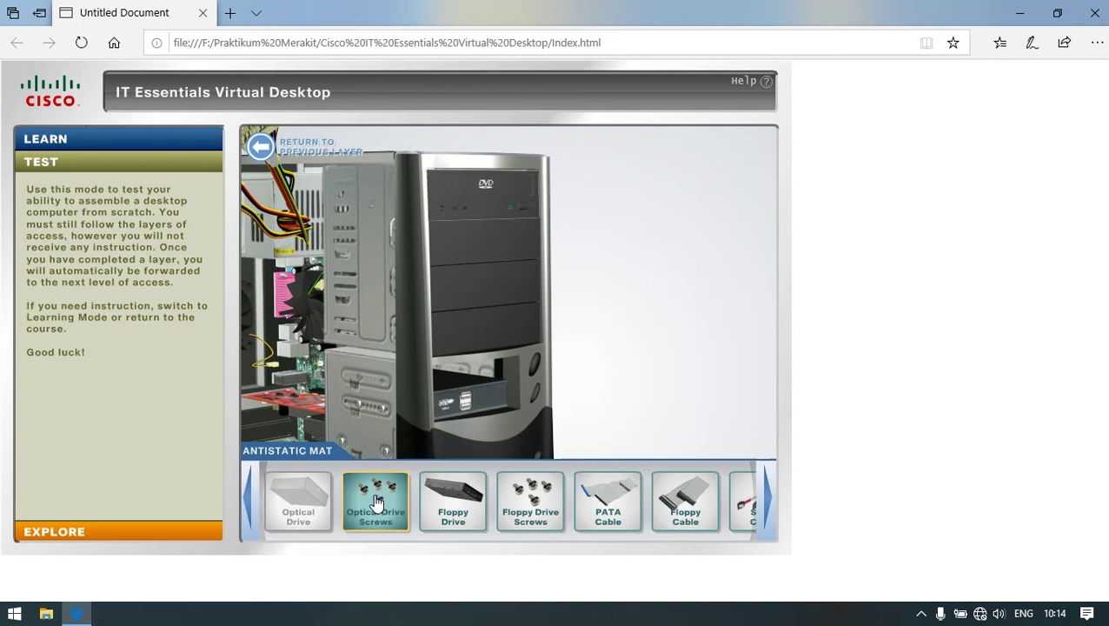
# Fasten the optical drive to the upper drive cage with the optical drive screws.
pyautogui.moveTo(376, 502); pyautogui.dragTo(386, 211)
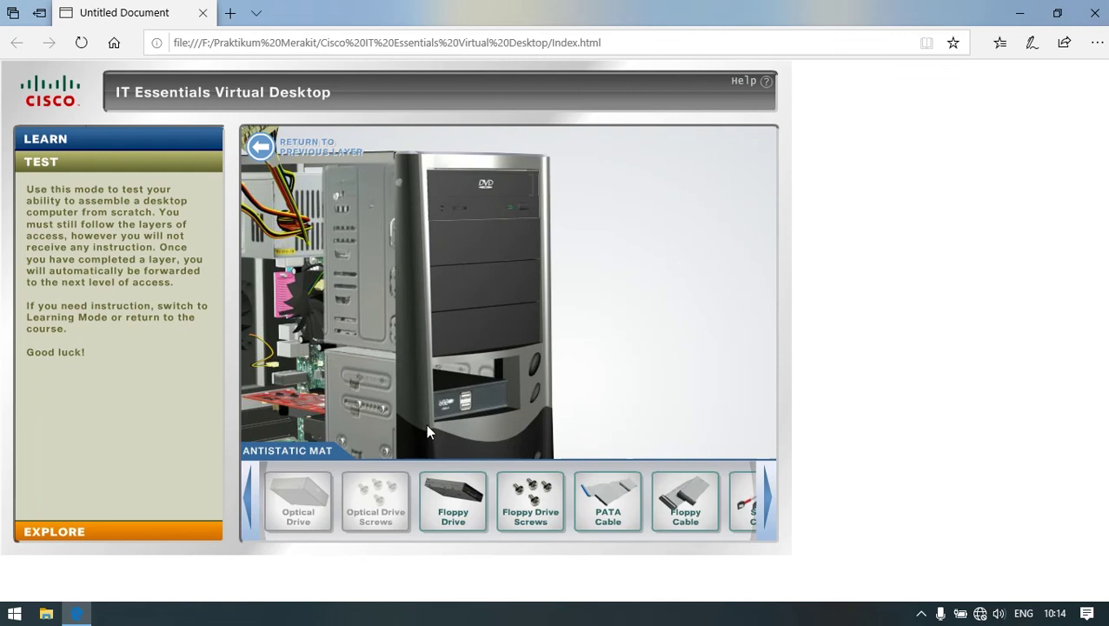
# Examine the floppy drive from its back, side, top and bottom views, and close its detail window.
pyautogui.click(448, 518)
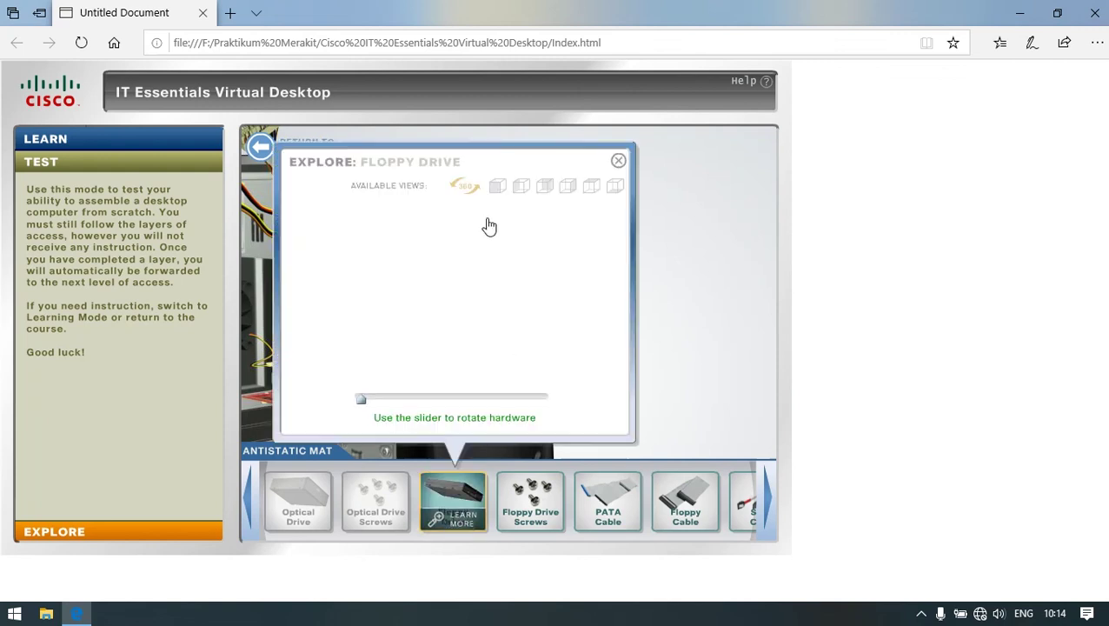
pyautogui.click(546, 188)
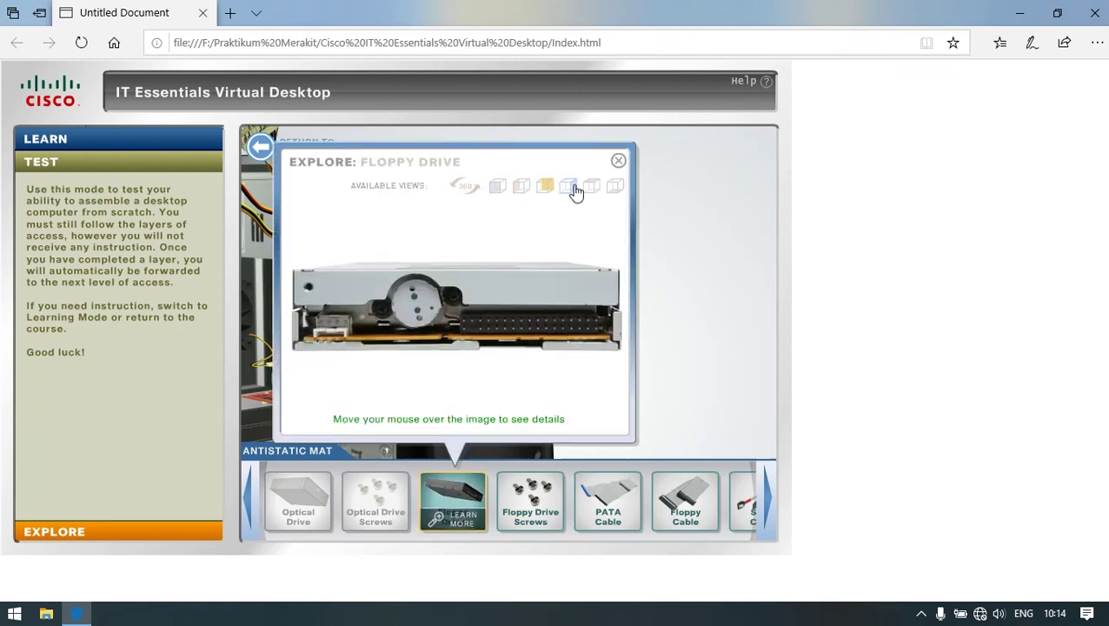
pyautogui.click(575, 189)
pyautogui.click(616, 188)
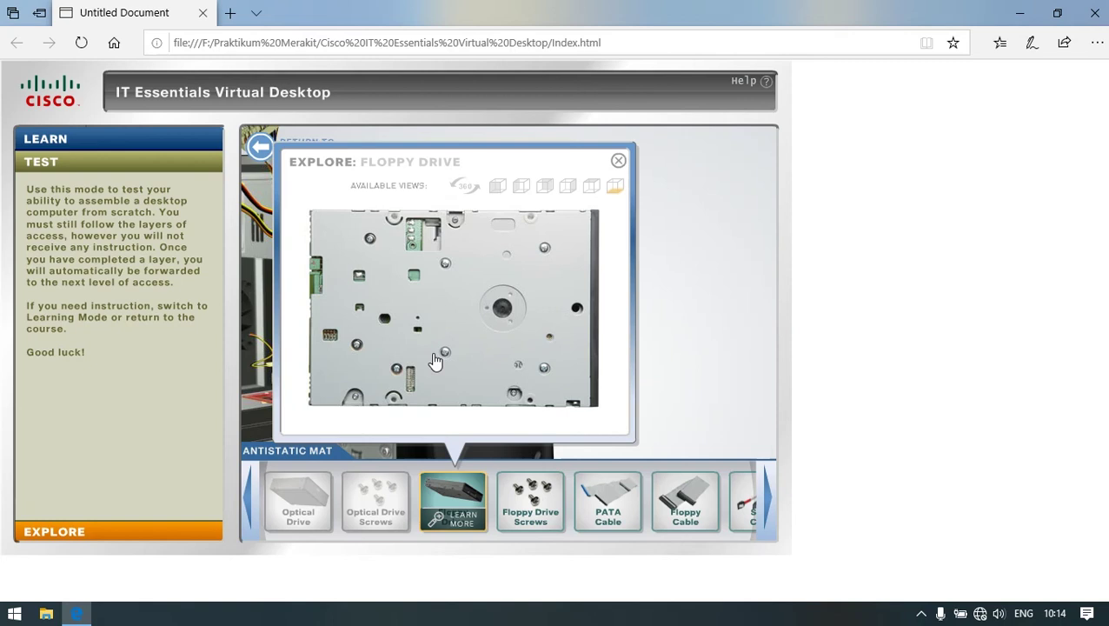
pyautogui.click(520, 188)
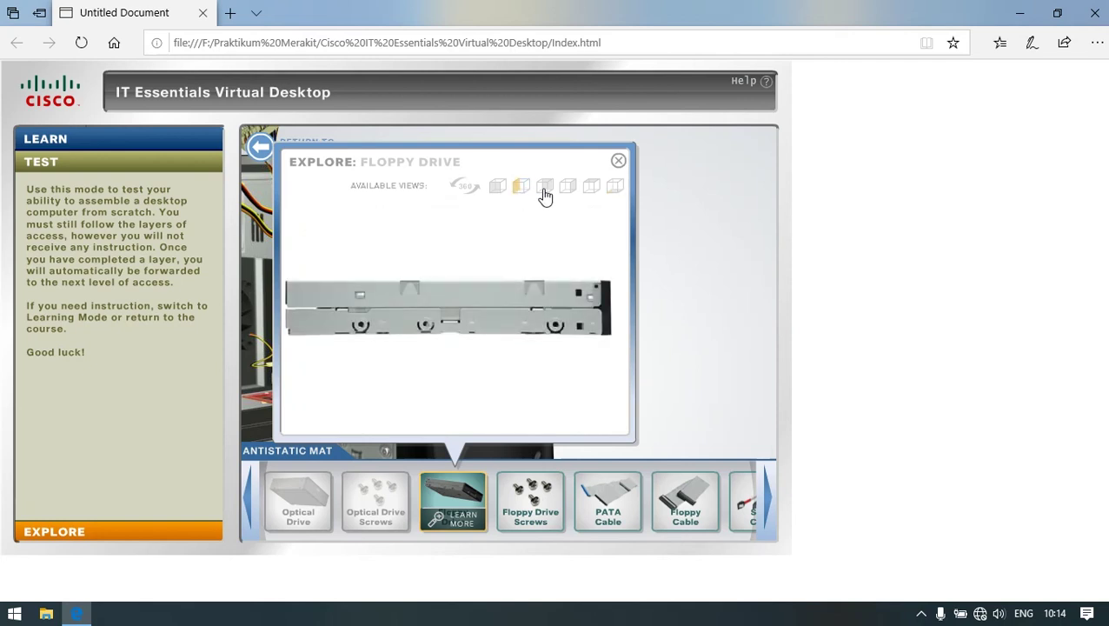
pyautogui.click(545, 194)
pyautogui.click(572, 194)
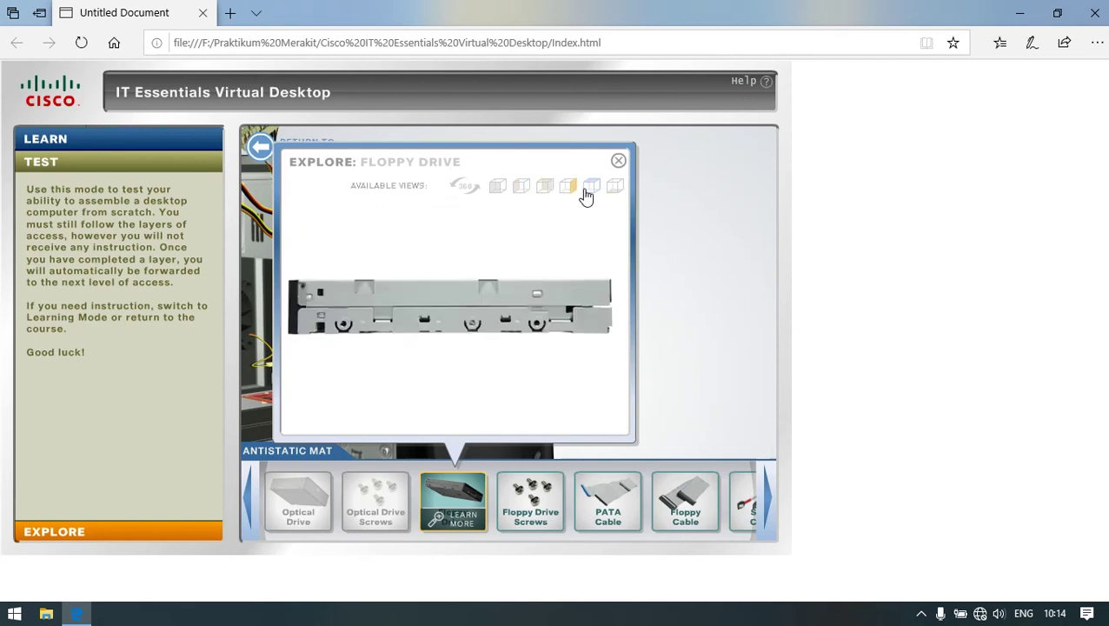
pyautogui.click(589, 191)
pyautogui.click(613, 189)
pyautogui.click(618, 166)
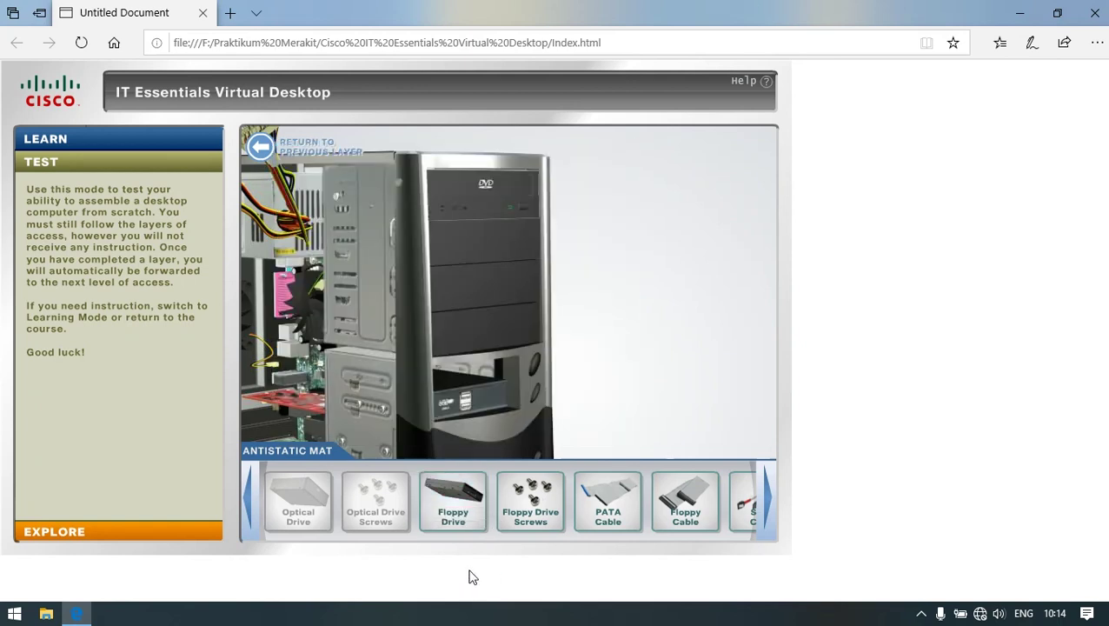
# Install the floppy drive in the open front bay above the USB ports, rotated level with its faceplate outward, and fasten it with the floppy drive screws.
pyautogui.moveTo(473, 498)
pyautogui.moveTo(454, 501); pyautogui.dragTo(596, 372)
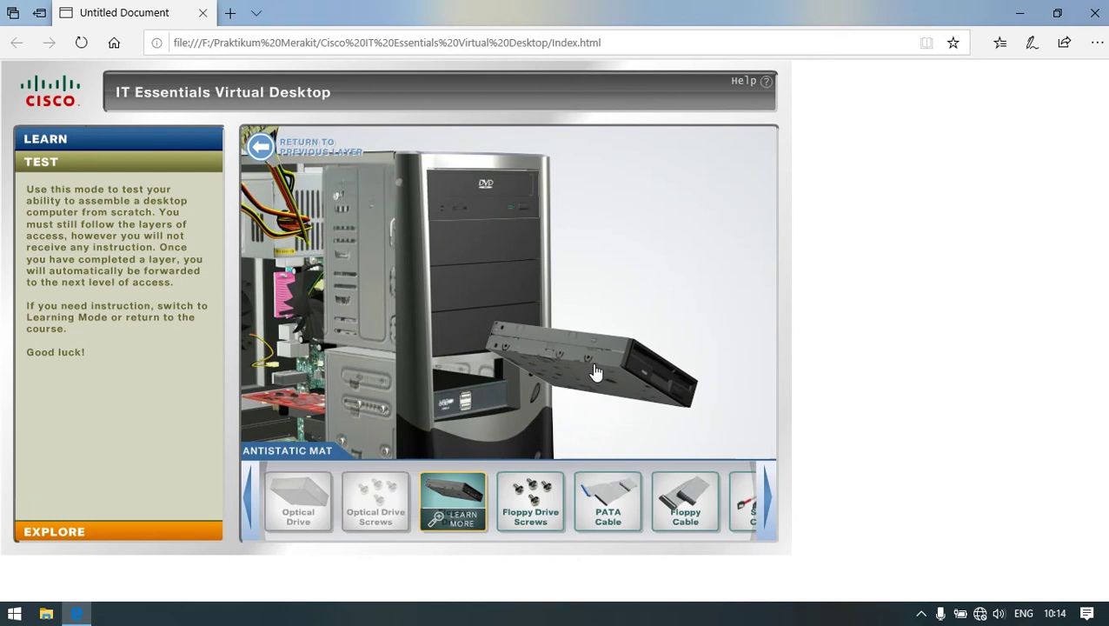
pyautogui.moveTo(596, 372); pyautogui.dragTo(592, 363)
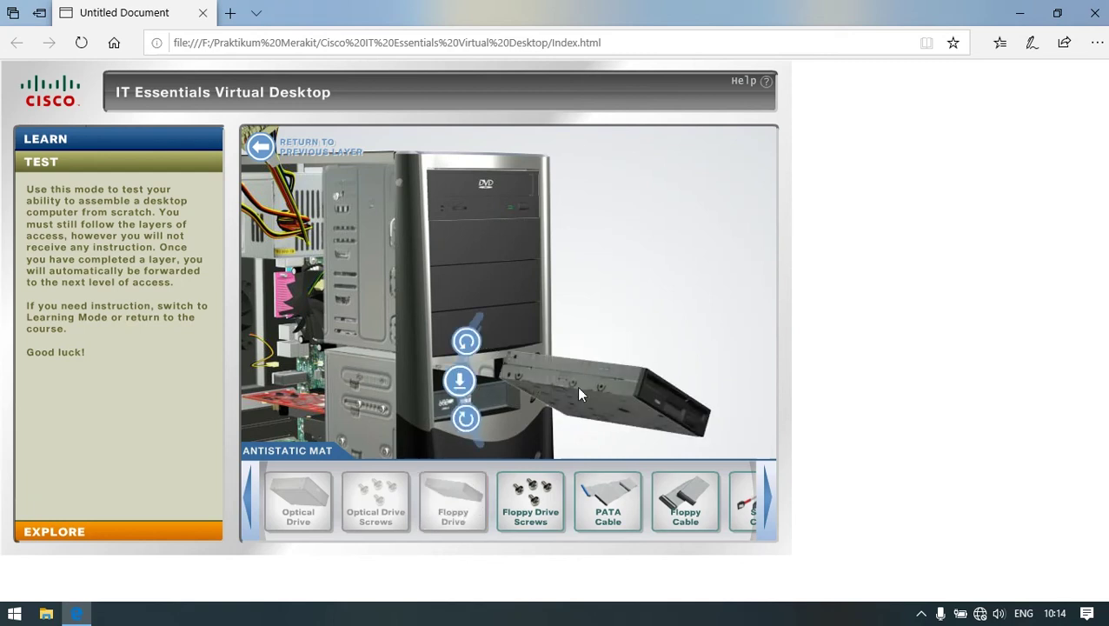
pyautogui.click(473, 339)
pyautogui.click(464, 420)
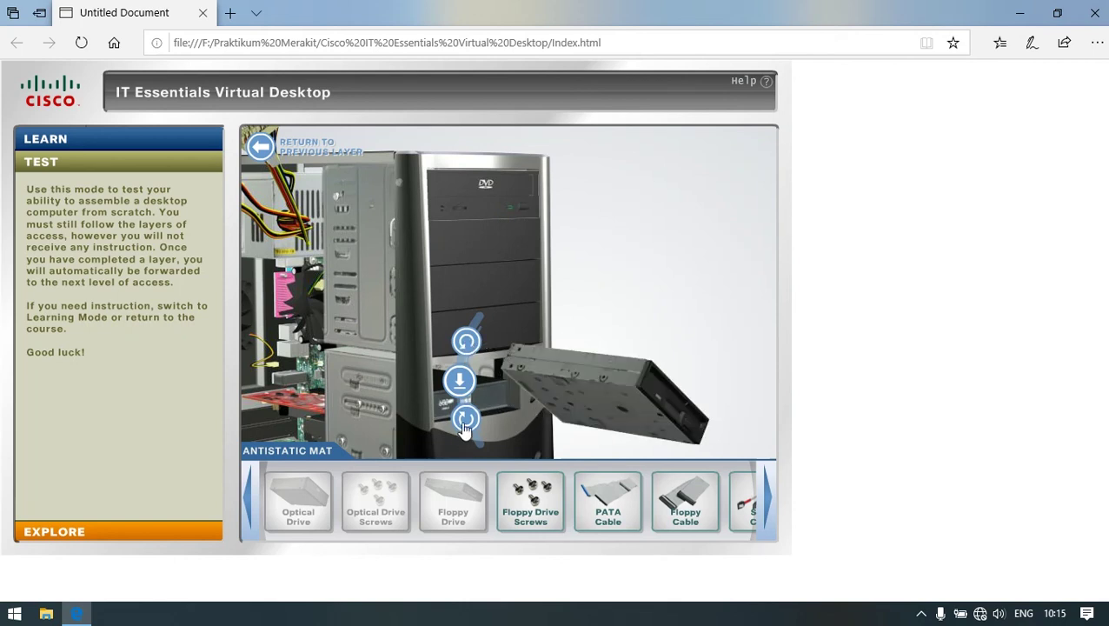
pyautogui.click(466, 343)
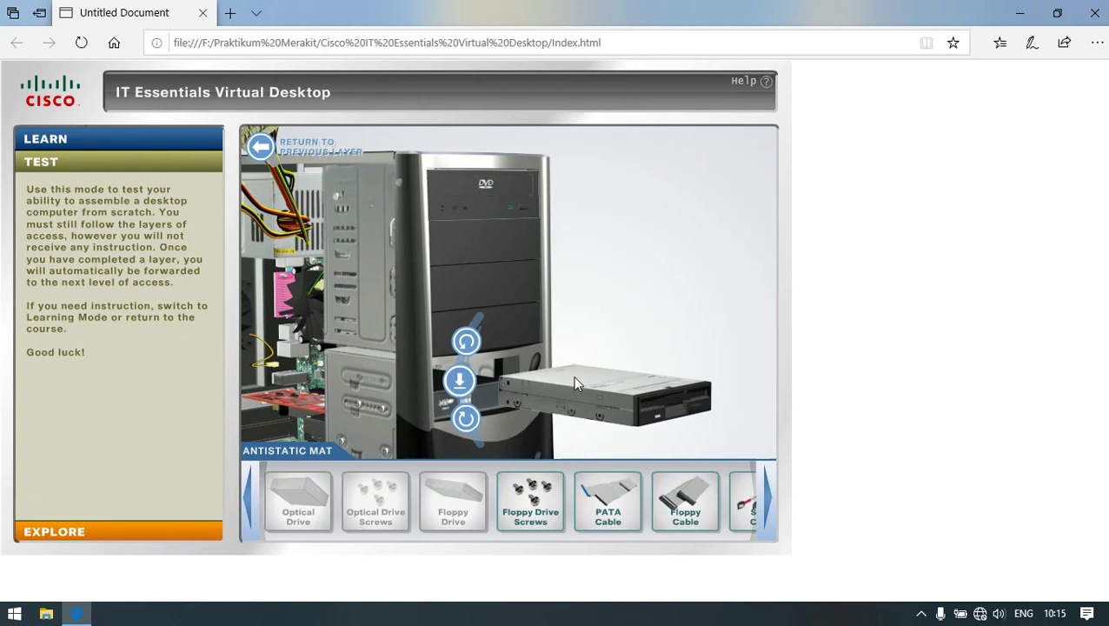
pyautogui.click(467, 383)
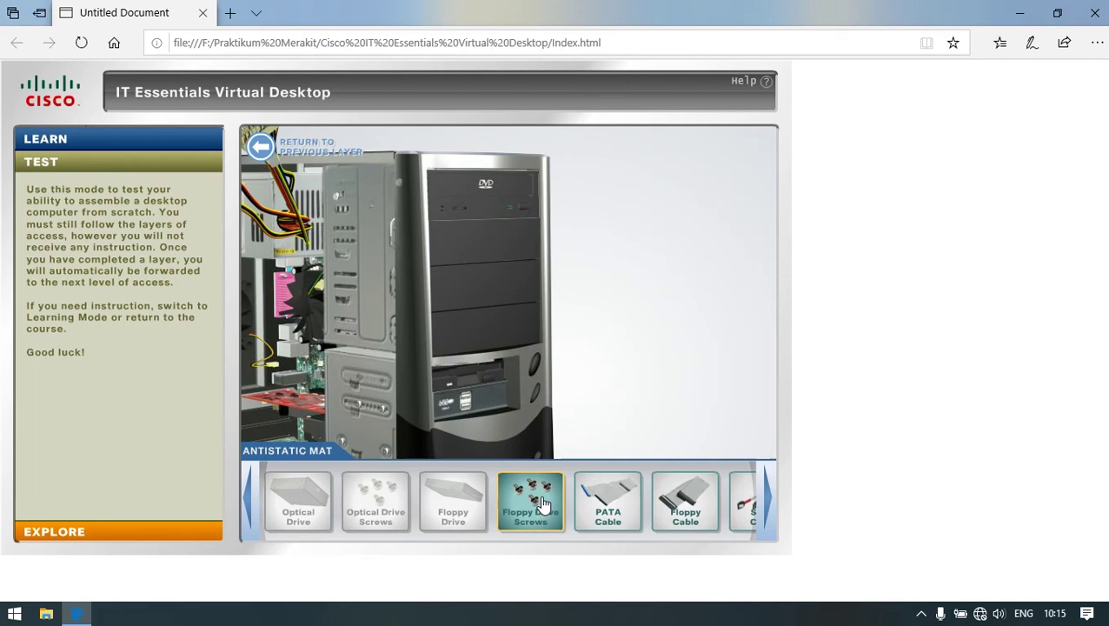
pyautogui.moveTo(541, 504); pyautogui.dragTo(389, 394)
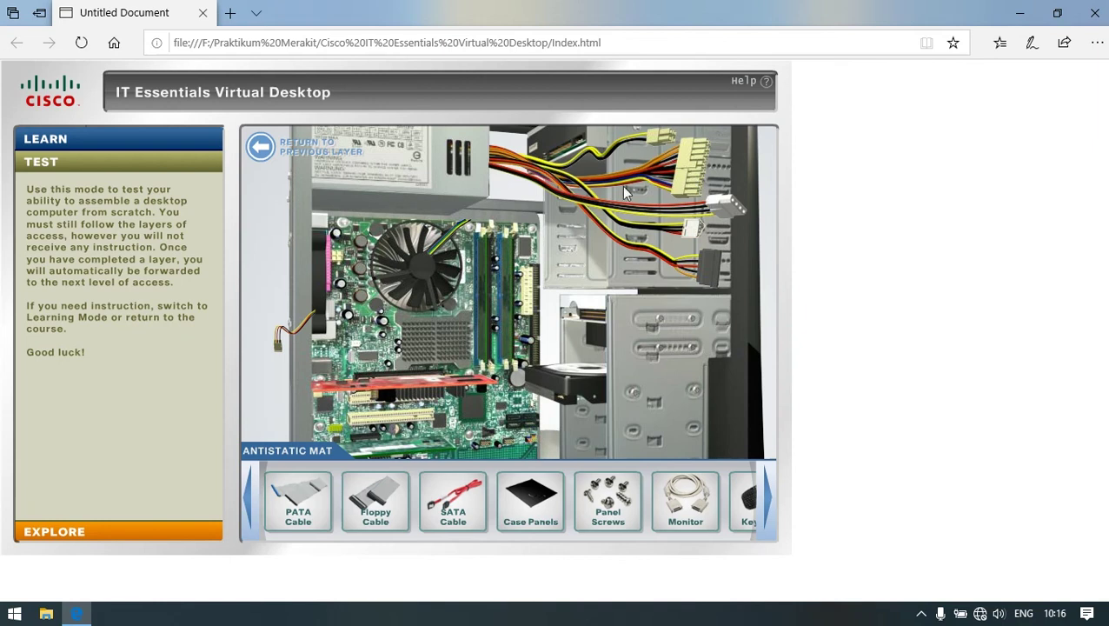
# Connect the power supply's main power connector to the long motherboard socket beside the memory, rotated parallel to the socket with the orange wires on the right.
pyautogui.click(527, 293)
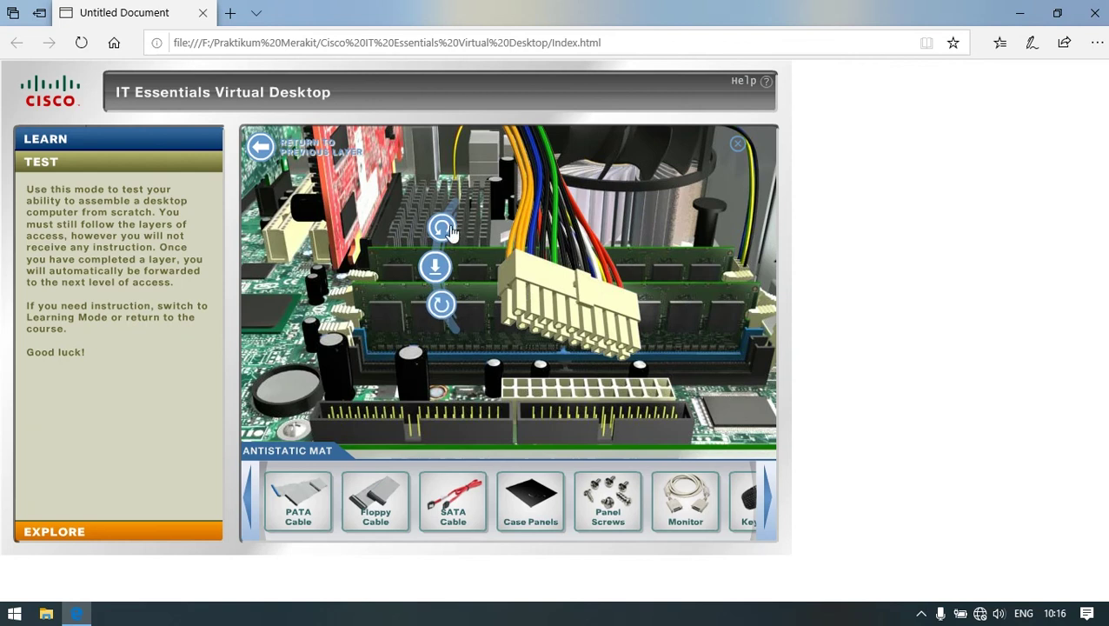
pyautogui.click(448, 231)
pyautogui.click(442, 306)
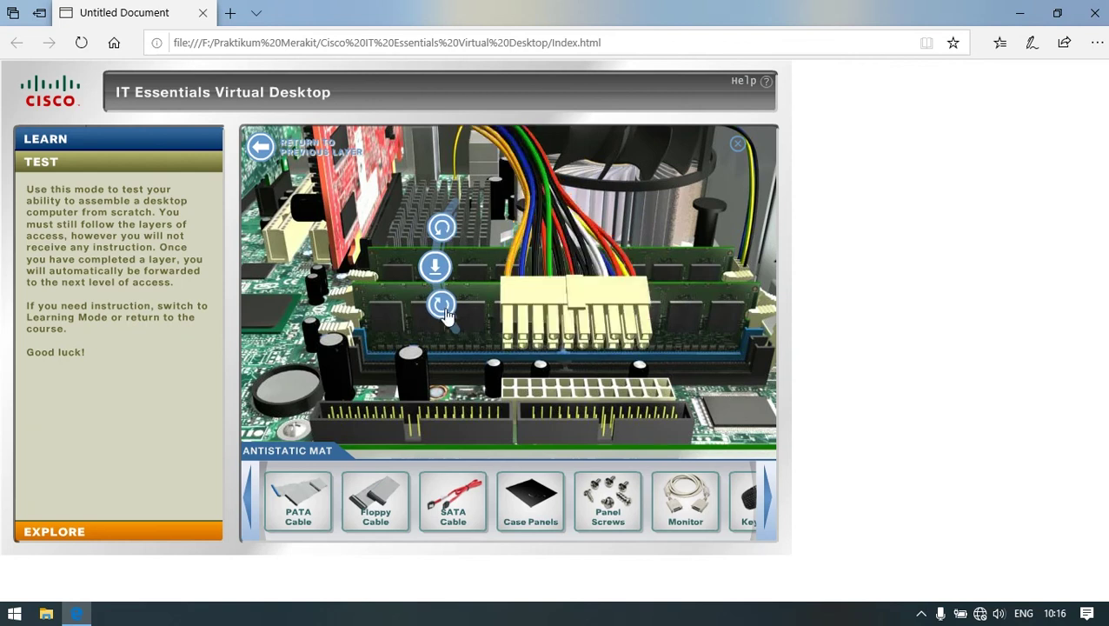
pyautogui.click(441, 230)
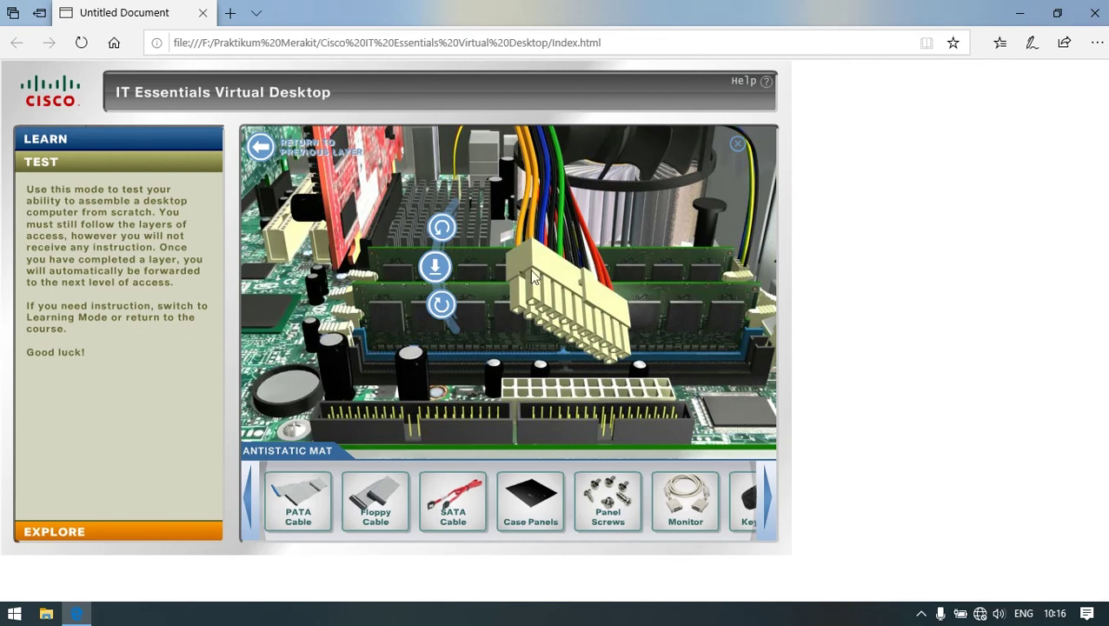
pyautogui.click(441, 229)
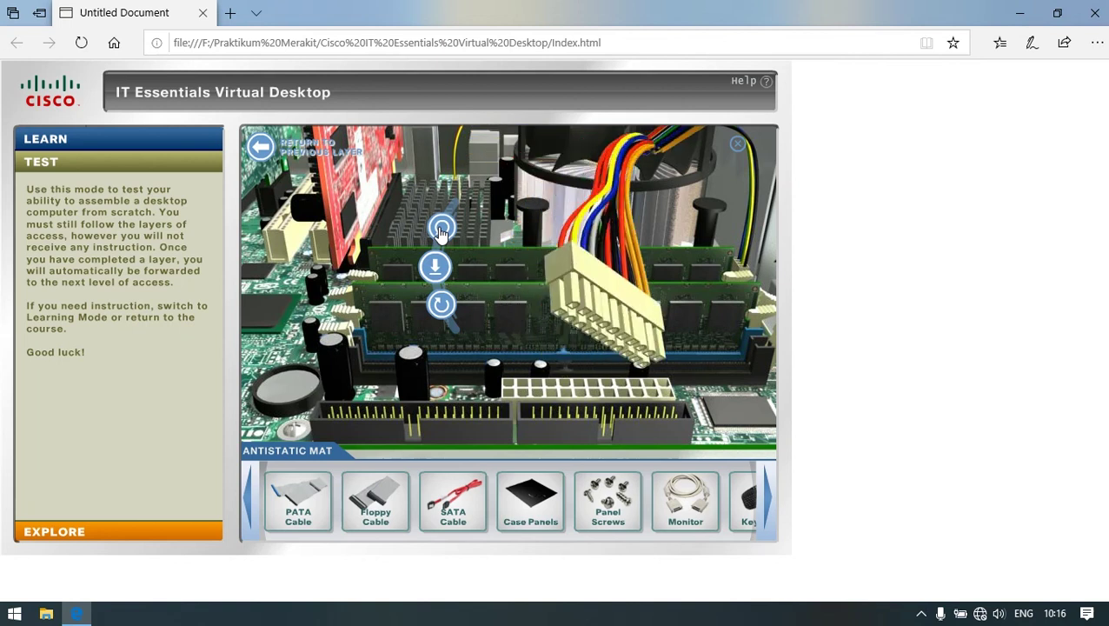
pyautogui.click(442, 305)
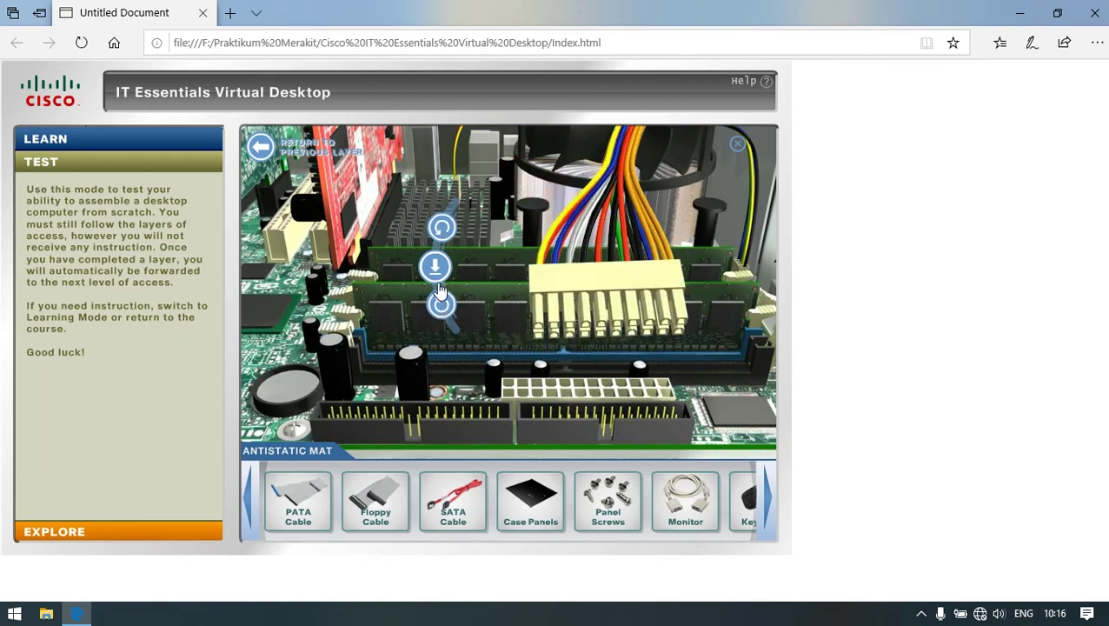
pyautogui.click(437, 269)
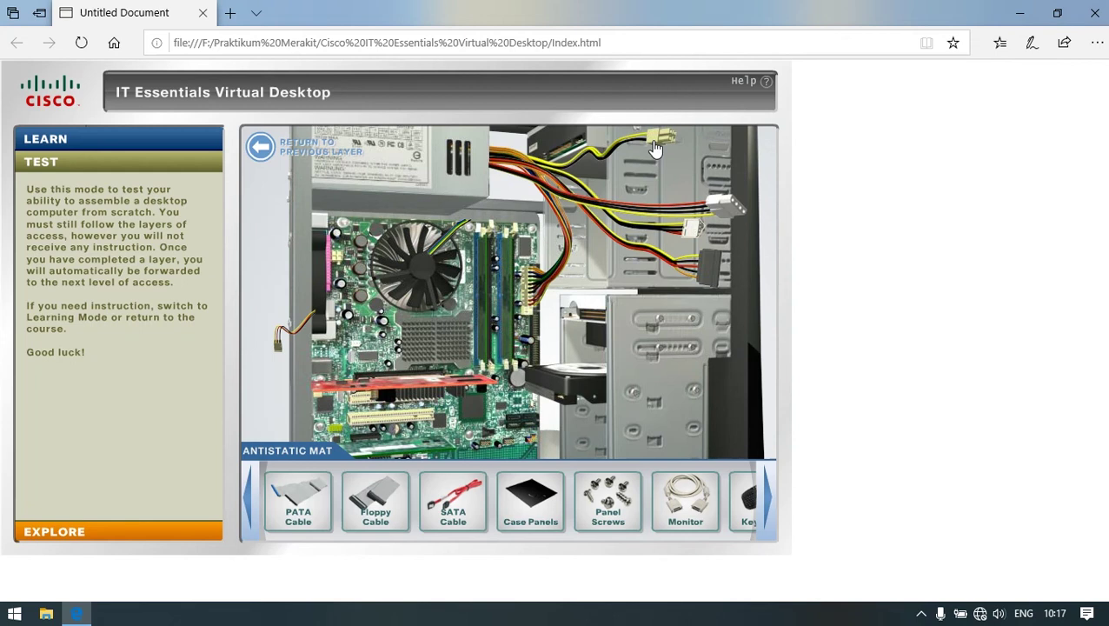
# Connect the four-pin auxiliary power connector to the motherboard socket beside the pink parallel port, rotated so its clip faces the CPU fan side.
pyautogui.click(340, 270)
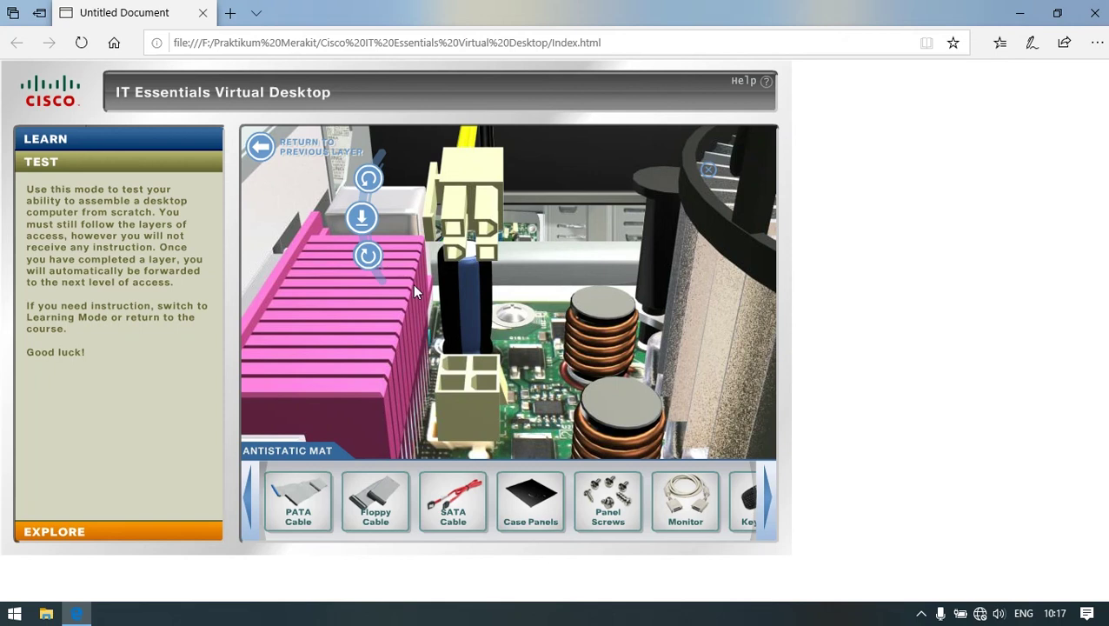
pyautogui.click(368, 179)
pyautogui.click(369, 180)
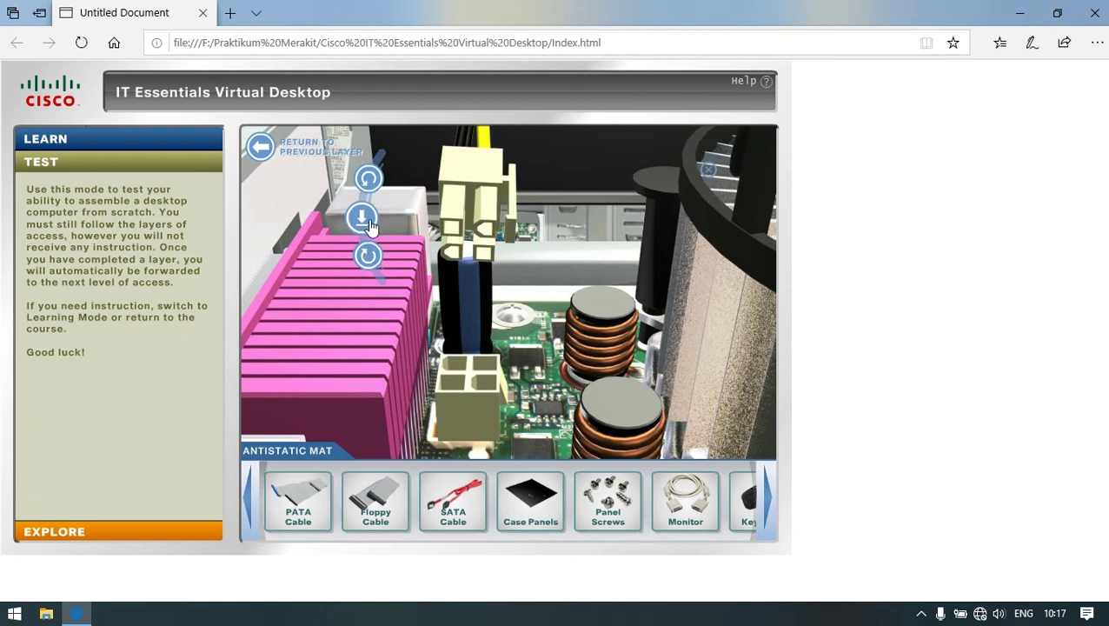
pyautogui.click(363, 219)
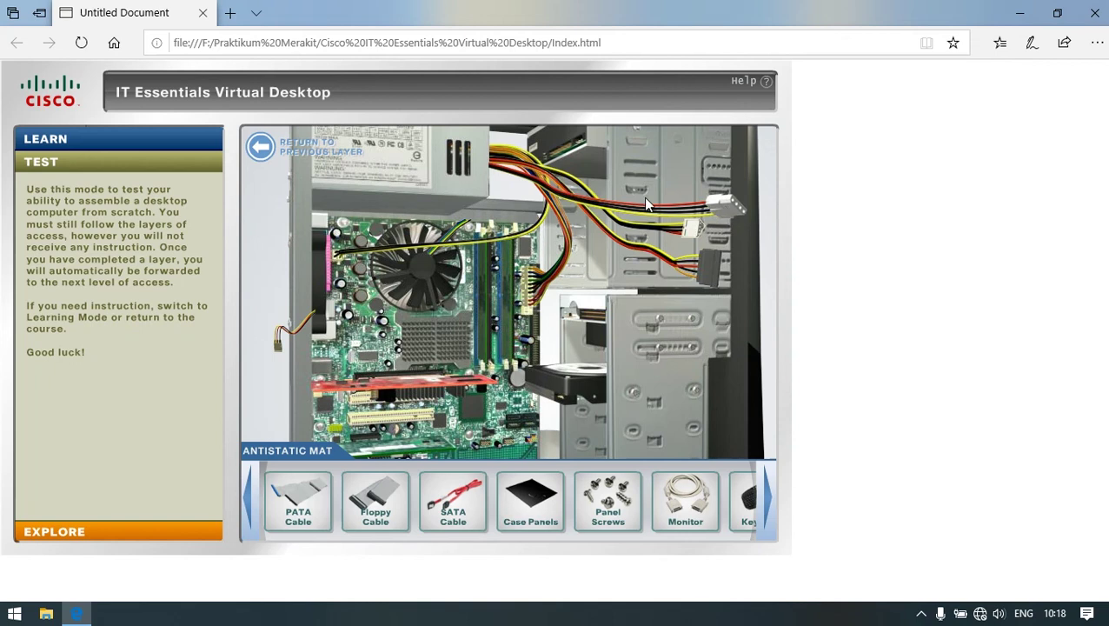
# Connect the white Molex power connector to the optical drive and the small four-pin power connector to the floppy drive.
pyautogui.click(581, 149)
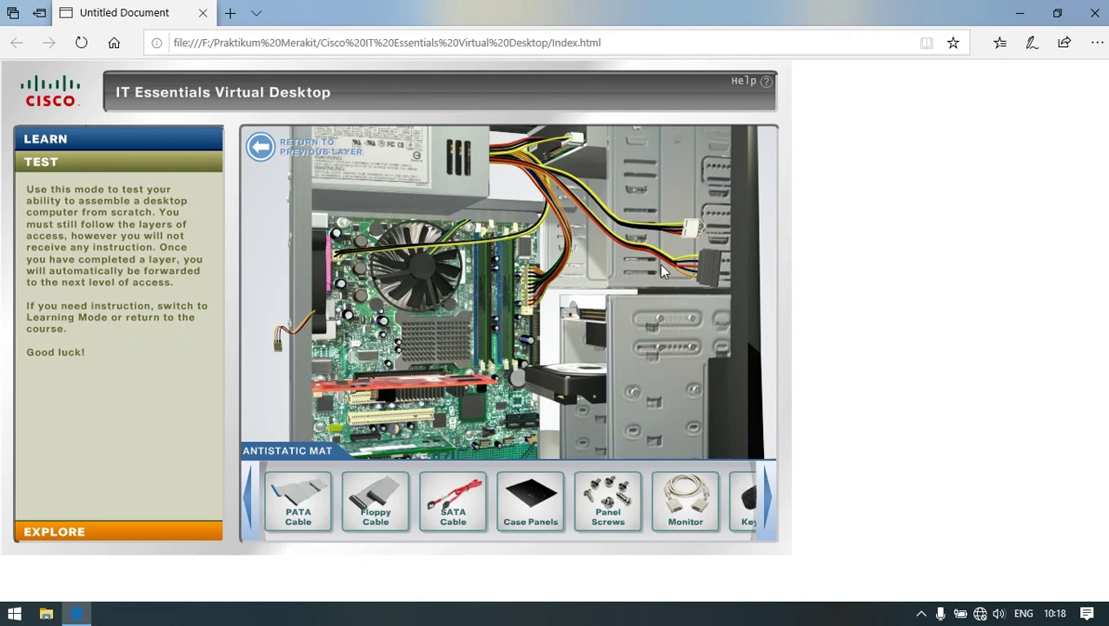
pyautogui.click(572, 320)
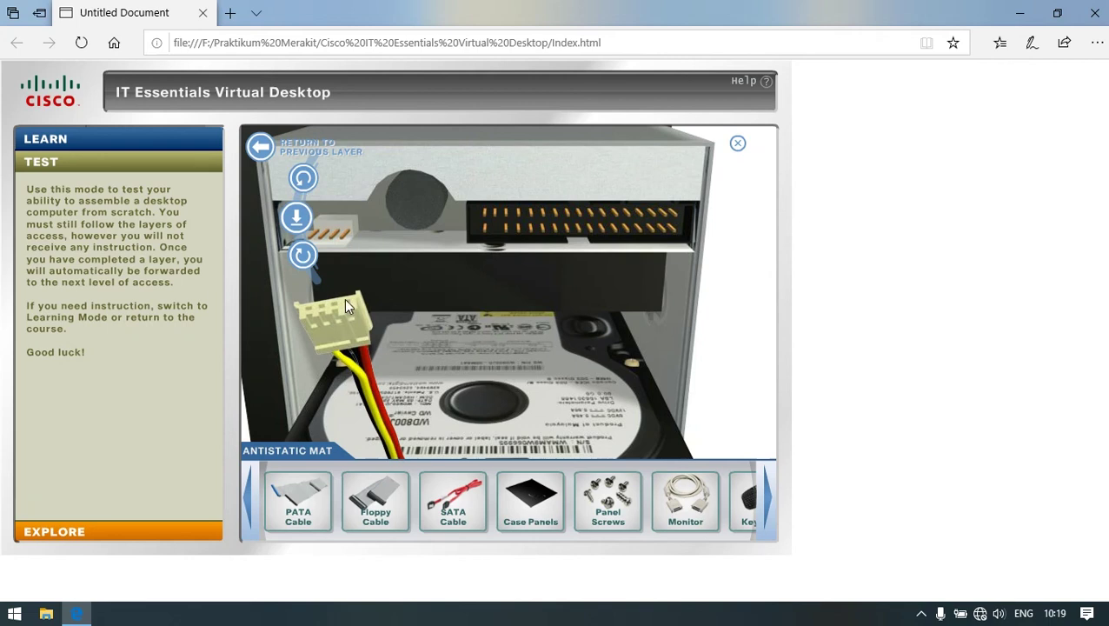
pyautogui.click(302, 221)
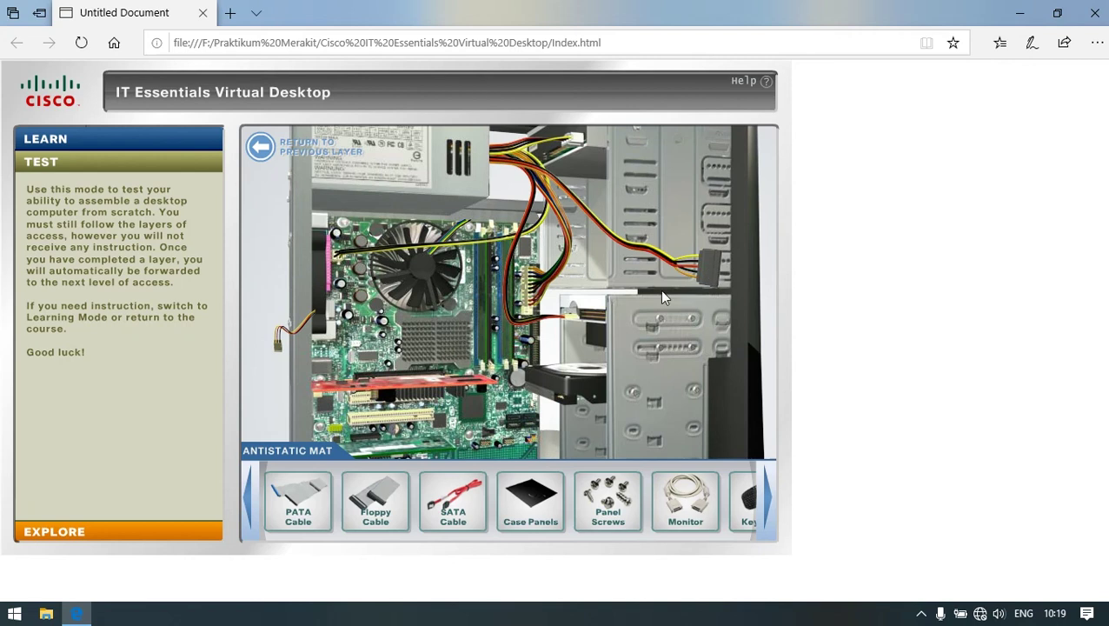
# Connect the black SATA power connector to the hard disk drive in the lower cage.
pyautogui.click(534, 396)
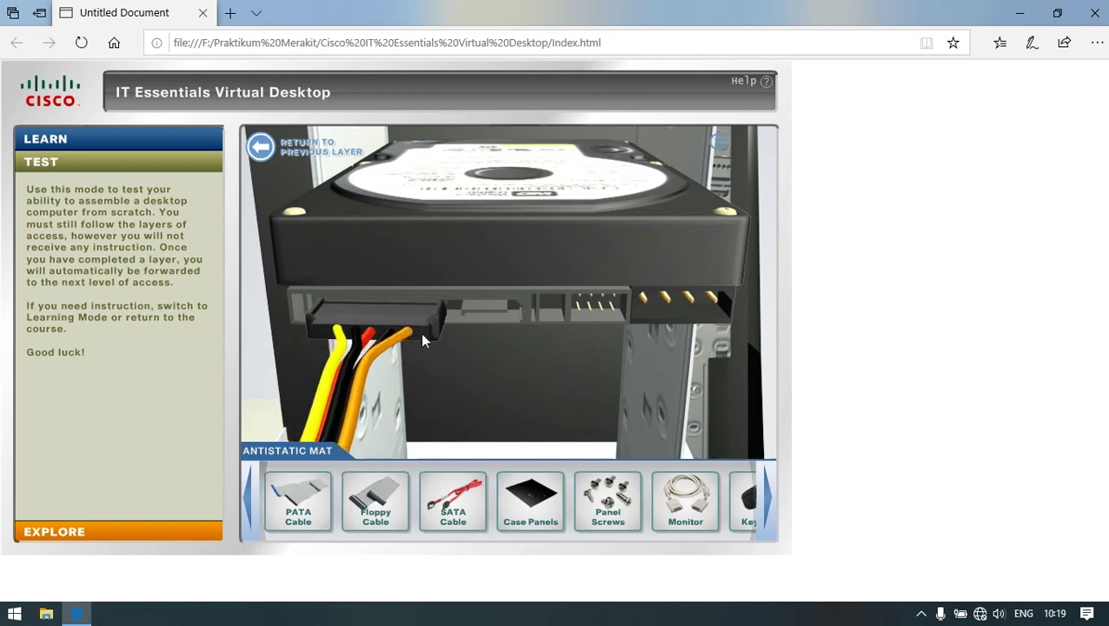
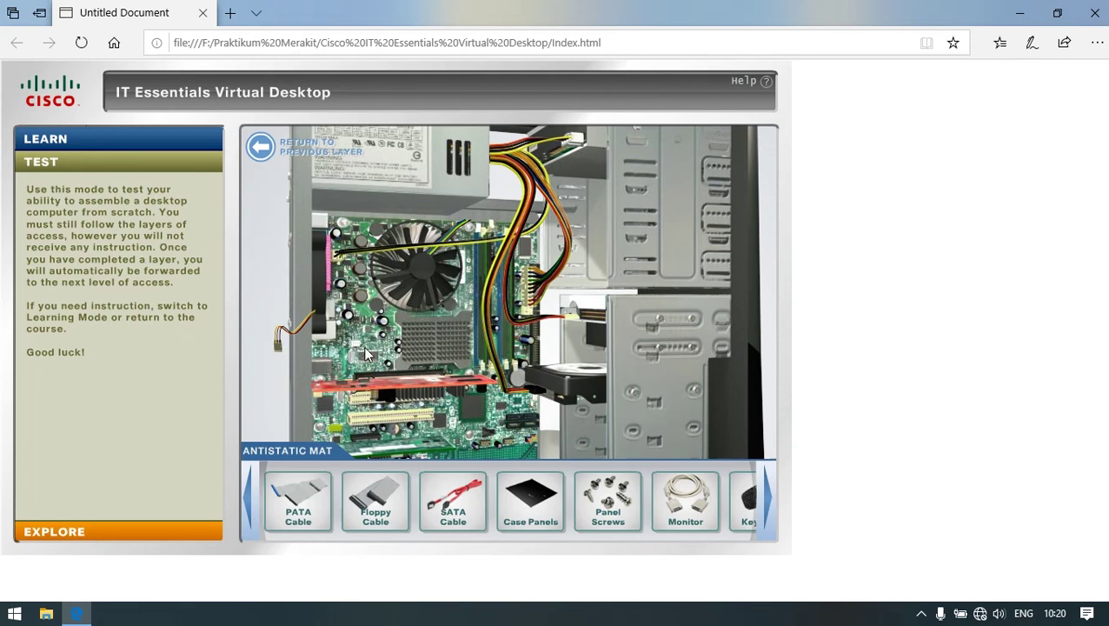
# Connect the case fan's three-pin connector to the motherboard's rear fan header, rotated parallel to the pins with the yellow wire on the right.
pyautogui.click(278, 350)
pyautogui.click(410, 213)
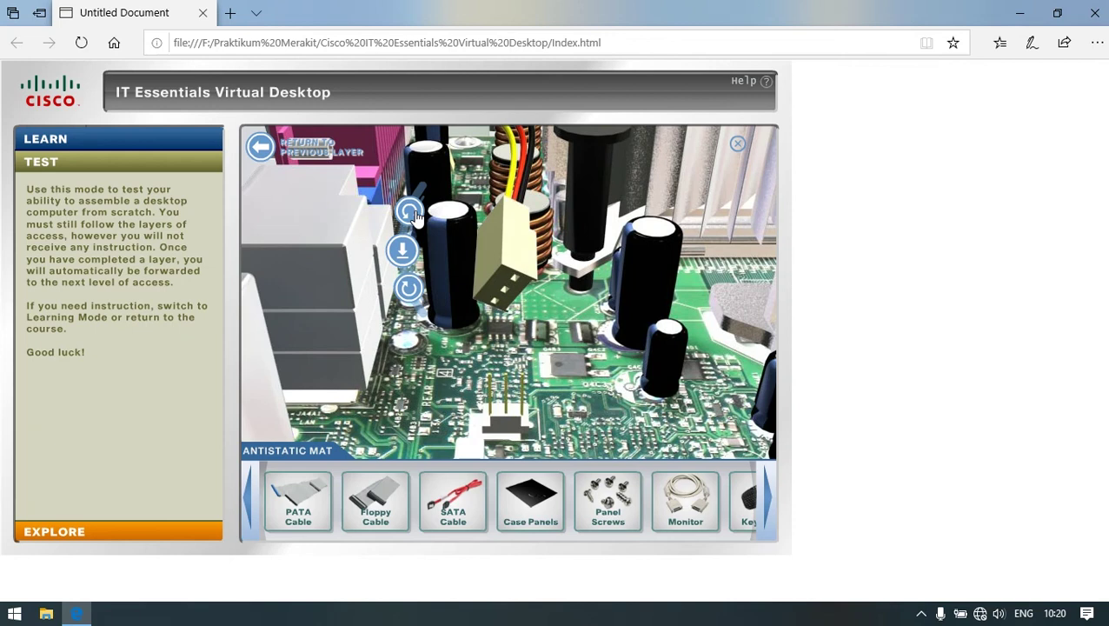
pyautogui.click(413, 215)
pyautogui.click(413, 215)
pyautogui.click(409, 290)
pyautogui.click(412, 219)
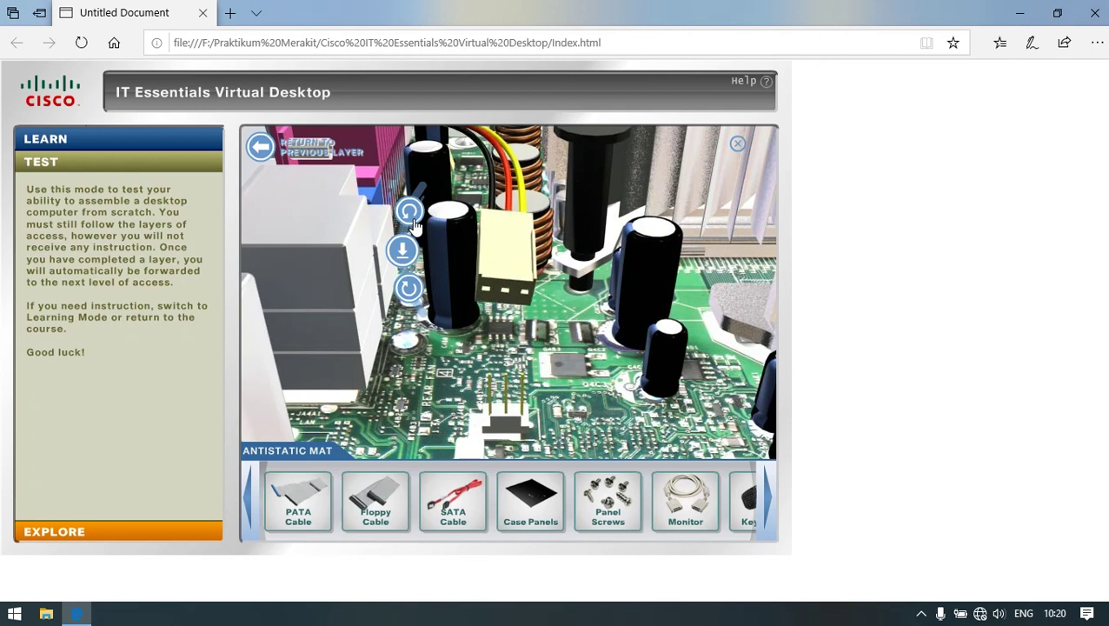
pyautogui.click(411, 292)
pyautogui.click(409, 213)
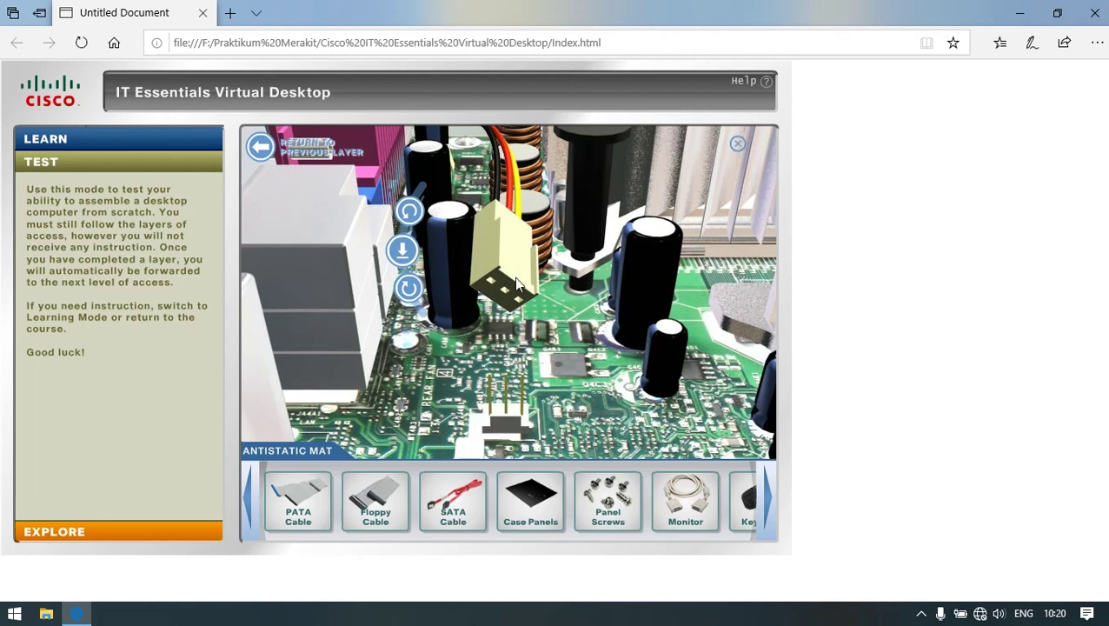
pyautogui.click(412, 217)
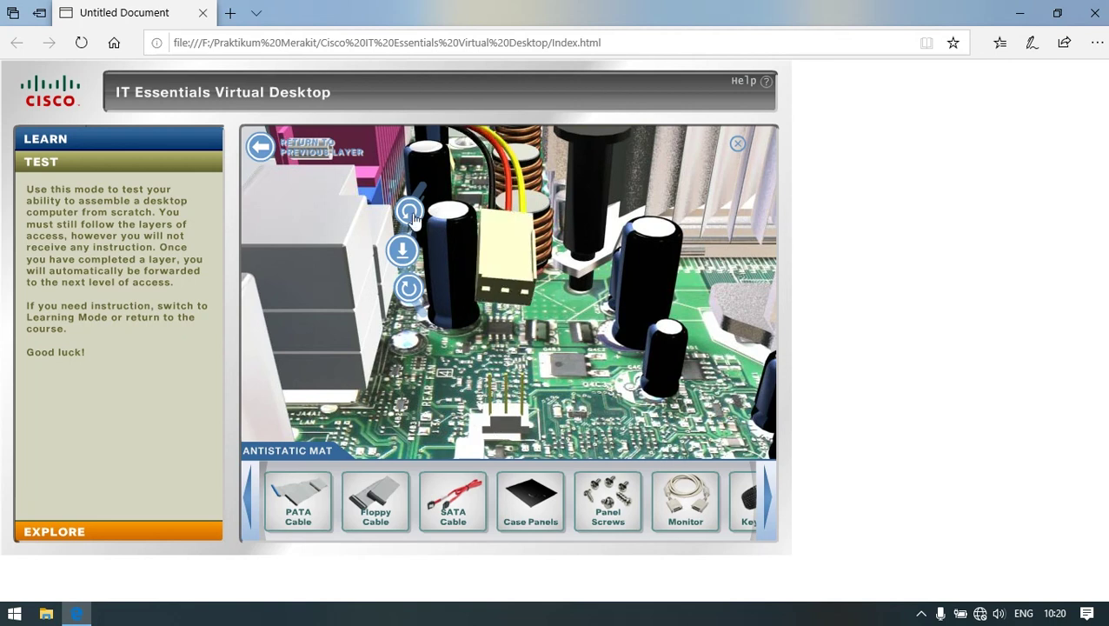
pyautogui.click(404, 252)
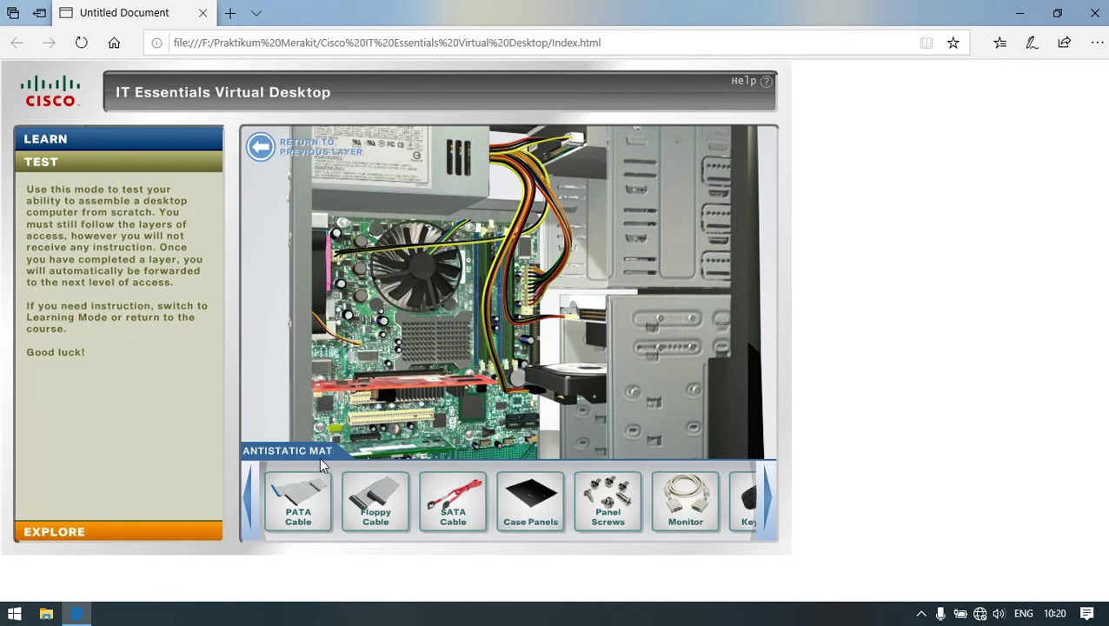
# Examine the PATA cable in all three available views and close its detail window.
pyautogui.click(300, 534)
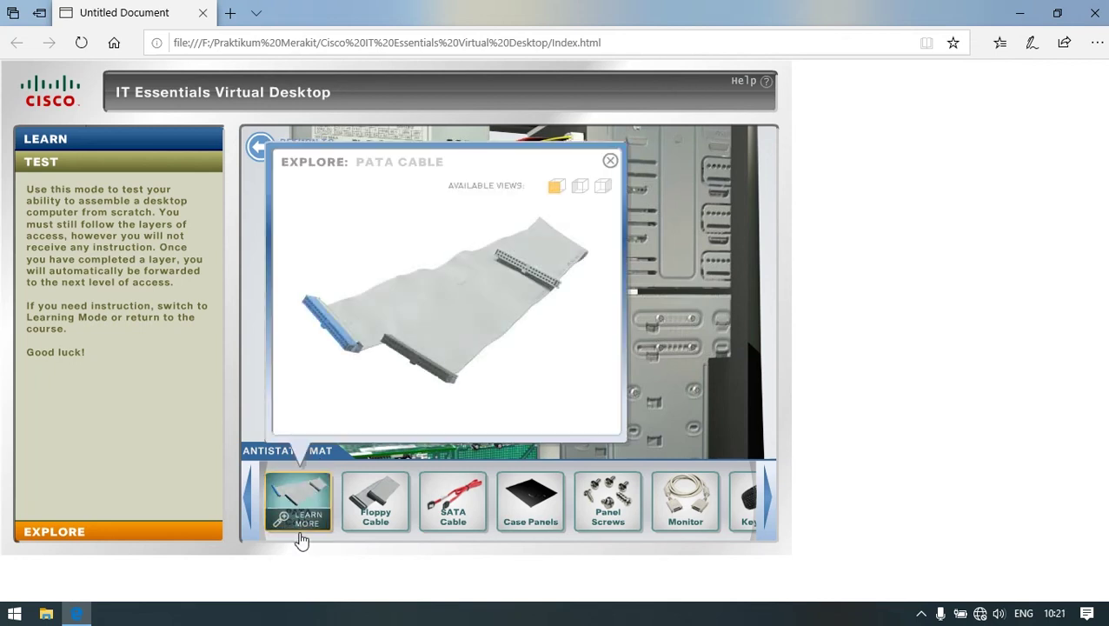
pyautogui.click(581, 191)
pyautogui.click(607, 198)
pyautogui.click(556, 191)
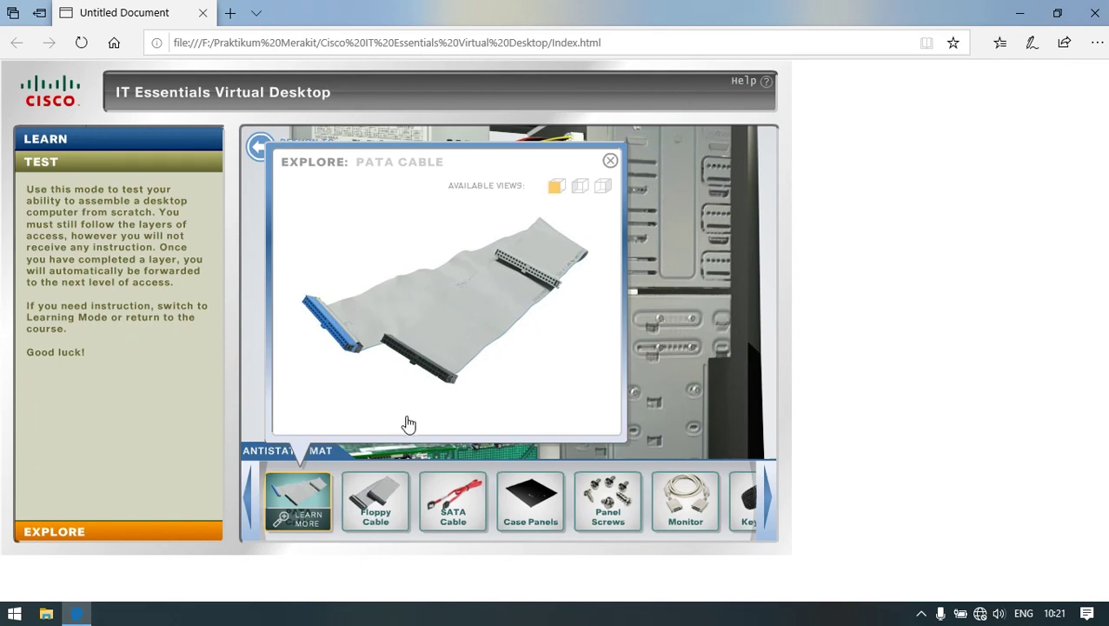
pyautogui.click(610, 161)
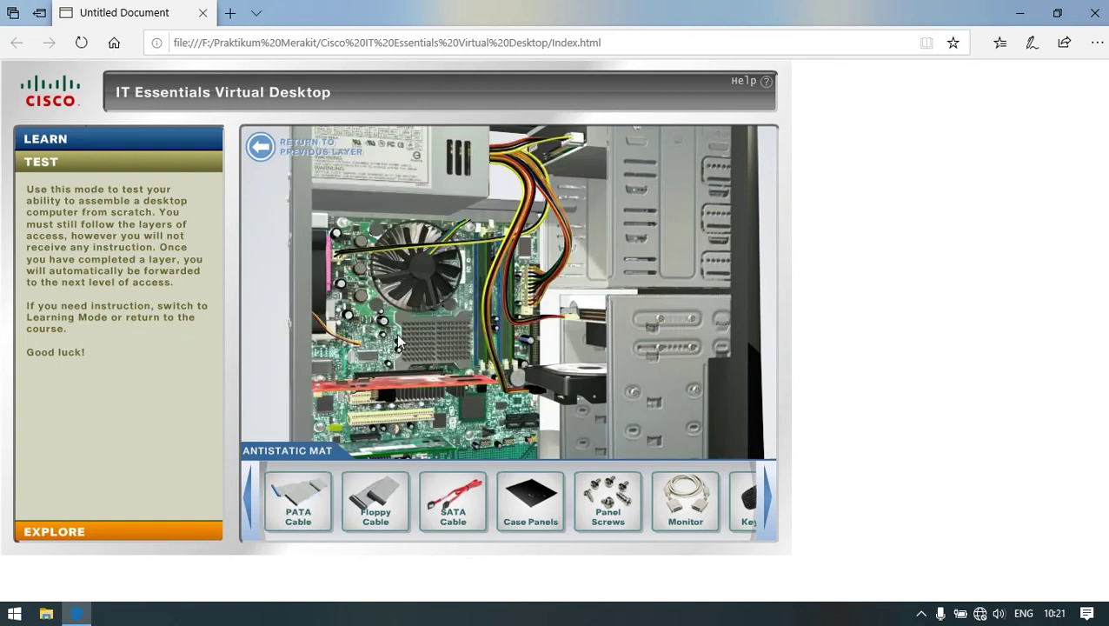
# Connect the PATA cable's blue connector to the motherboard's PATA socket marked PATA PIN 1, rotated parallel to the socket.
pyautogui.moveTo(295, 494)
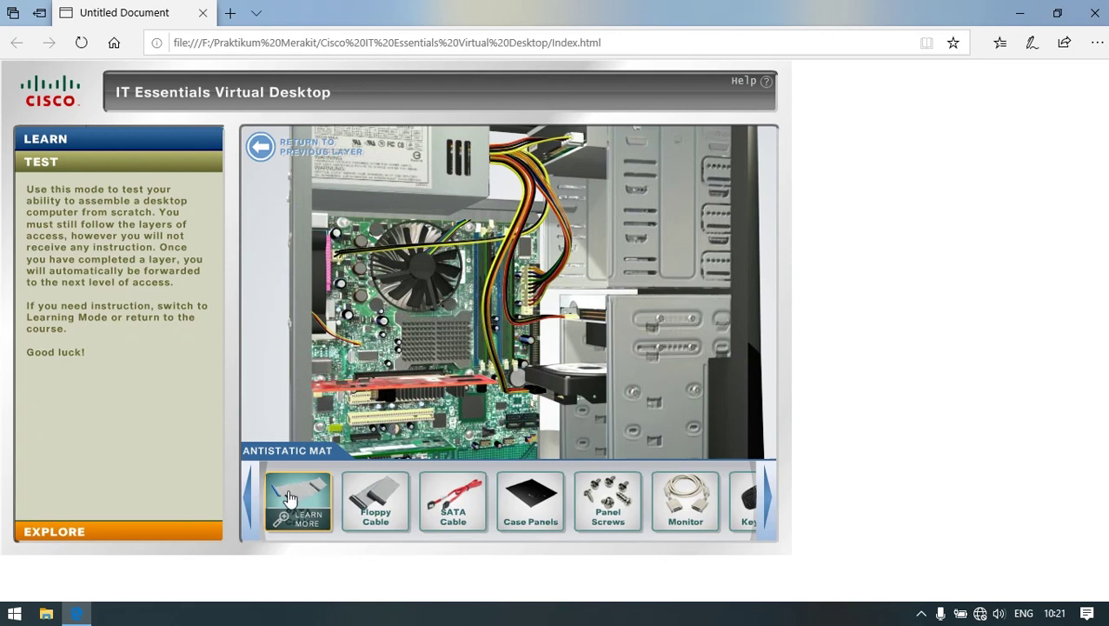
pyautogui.moveTo(290, 498); pyautogui.dragTo(588, 319)
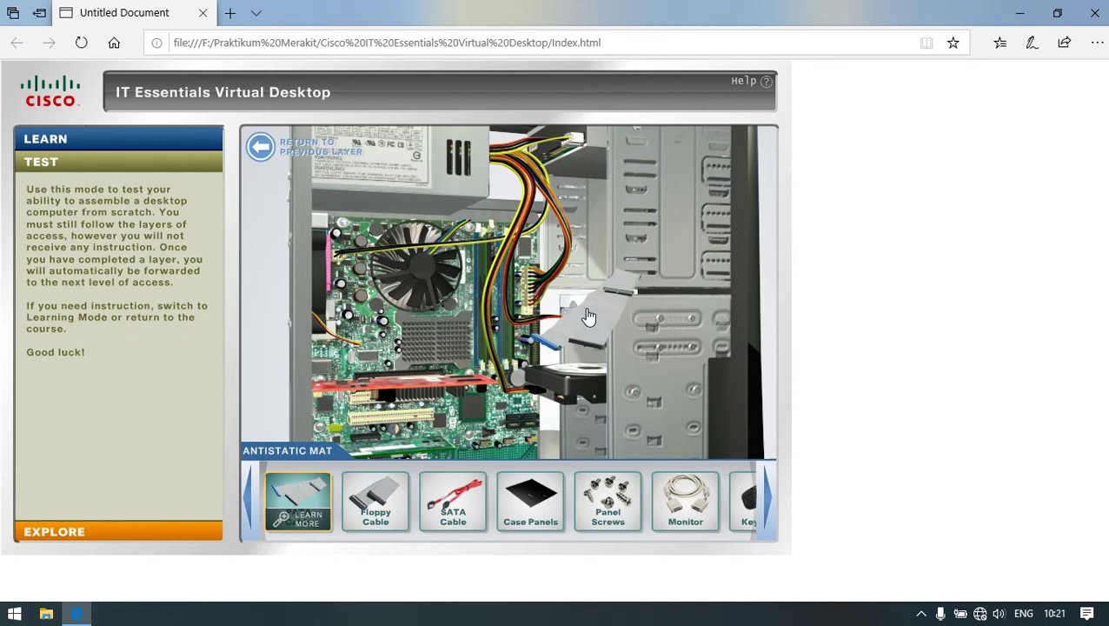
pyautogui.click(588, 317)
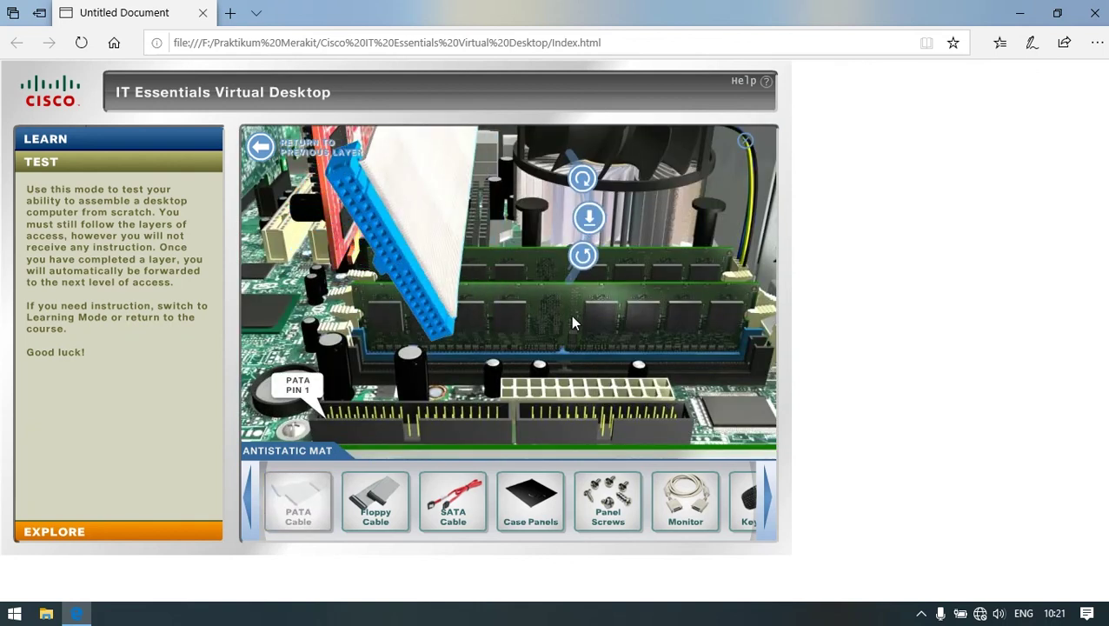
pyautogui.click(584, 180)
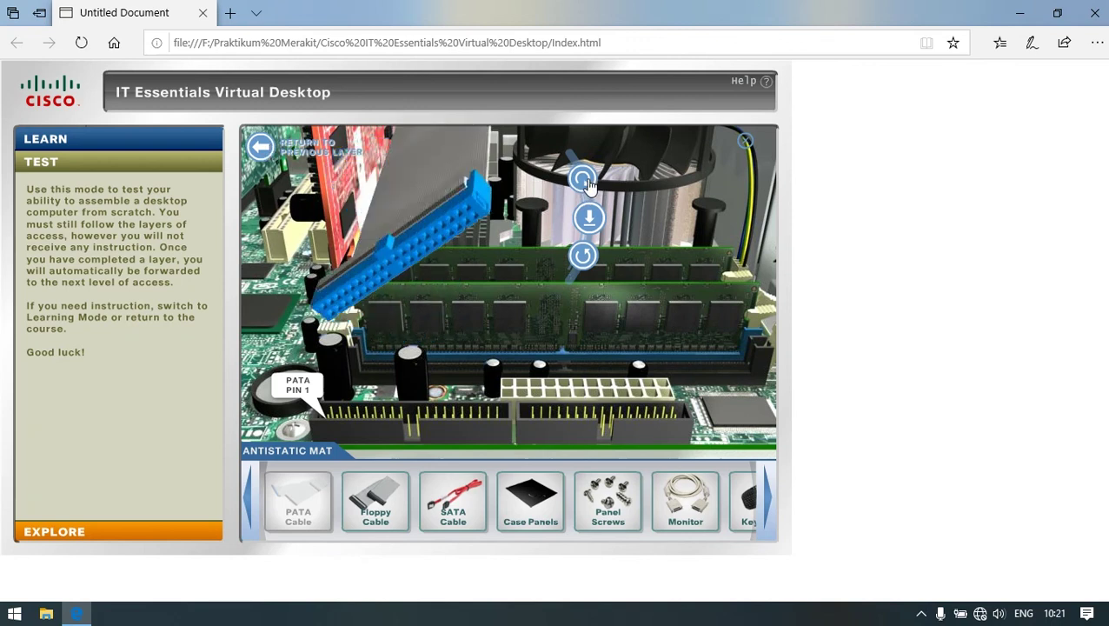
pyautogui.click(584, 180)
pyautogui.click(584, 180)
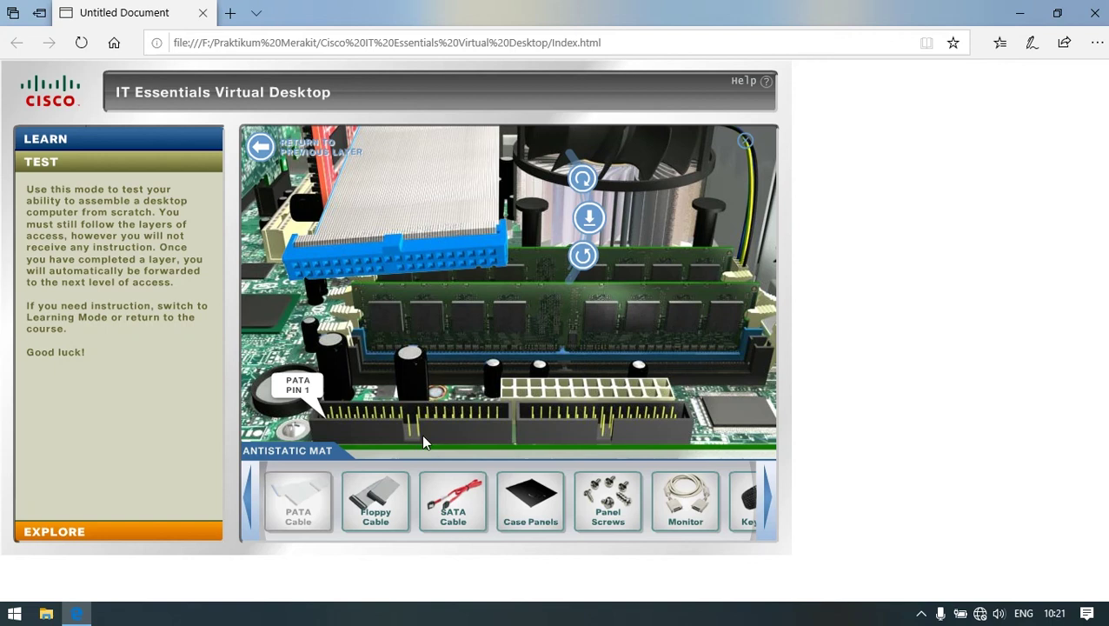
pyautogui.click(583, 178)
pyautogui.click(584, 255)
pyautogui.click(586, 220)
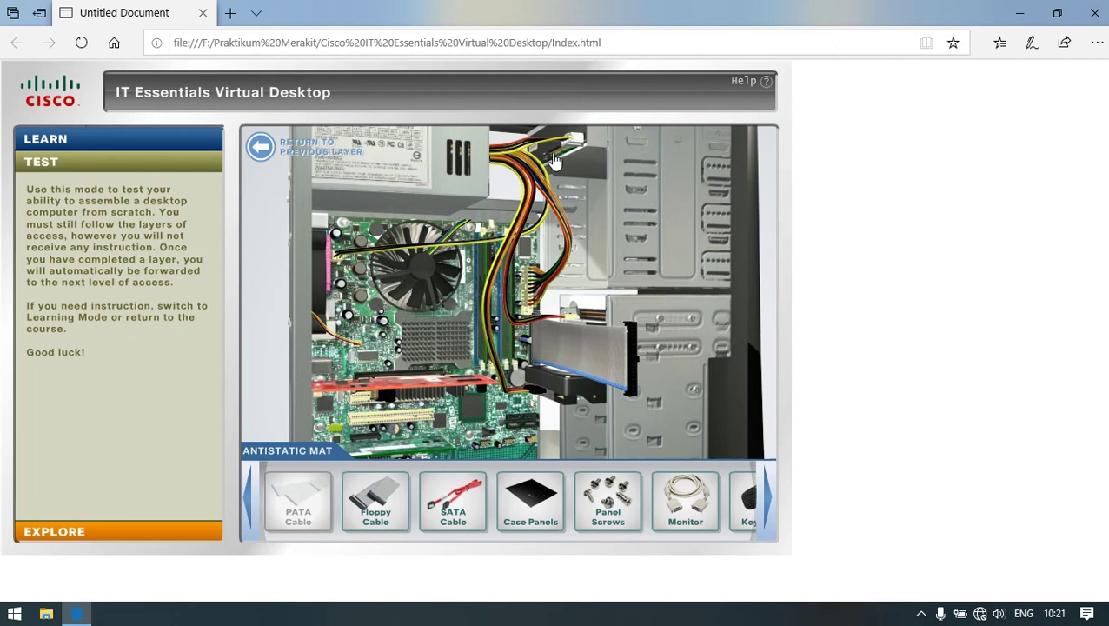
# Connect the PATA cable's black connector to the optical drive, rotated so the blue stripe is on the power connector side.
pyautogui.click(555, 162)
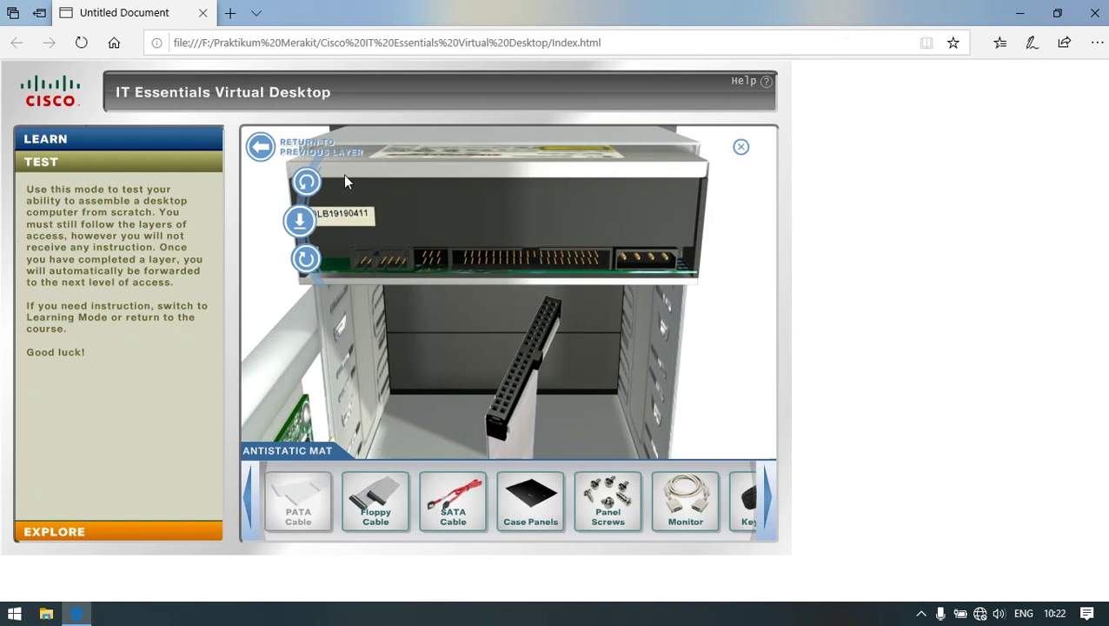
pyautogui.click(310, 181)
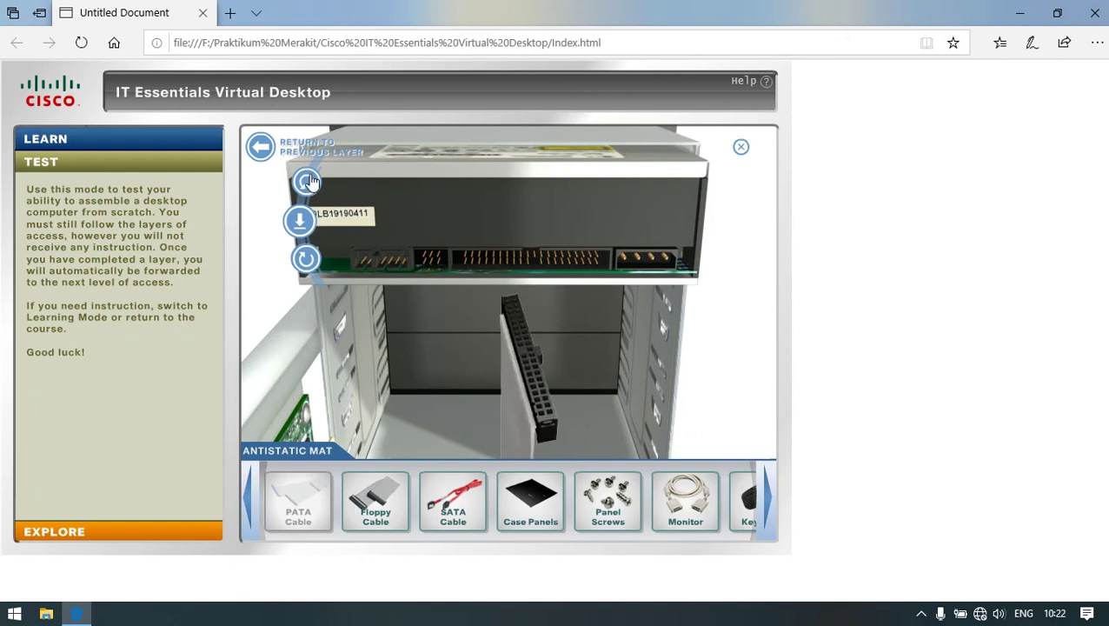
pyautogui.click(310, 181)
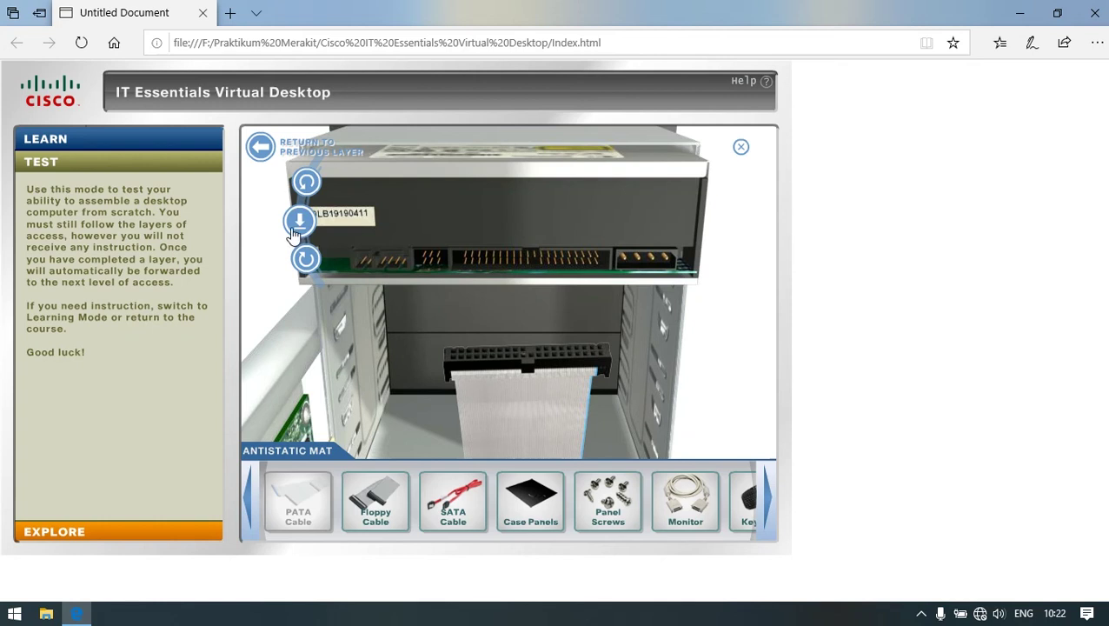
pyautogui.click(293, 226)
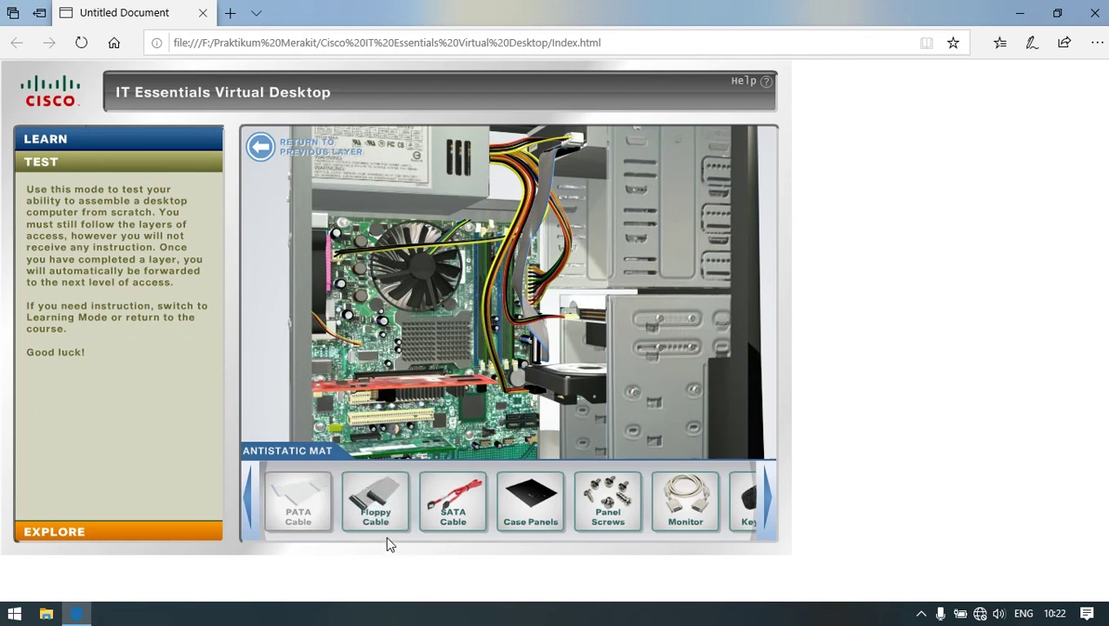
# Connect the floppy cable to the motherboard's floppy socket, rotated so the blue stripe is on the side marked PIN 1.
pyautogui.moveTo(376, 502)
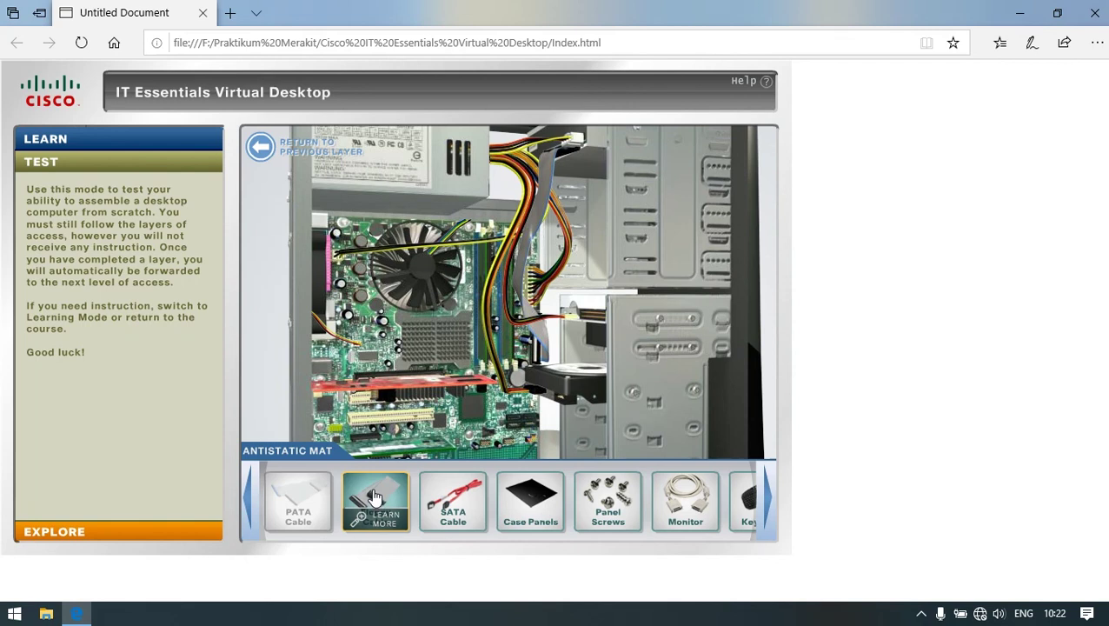
pyautogui.moveTo(375, 502); pyautogui.dragTo(583, 327)
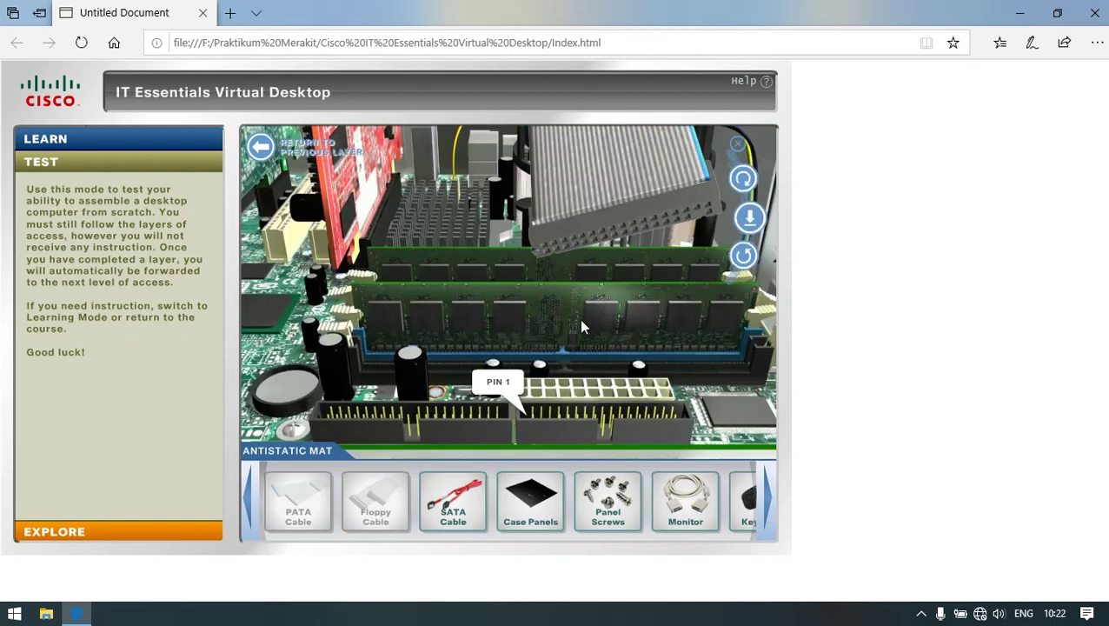
pyautogui.click(743, 182)
pyautogui.click(744, 181)
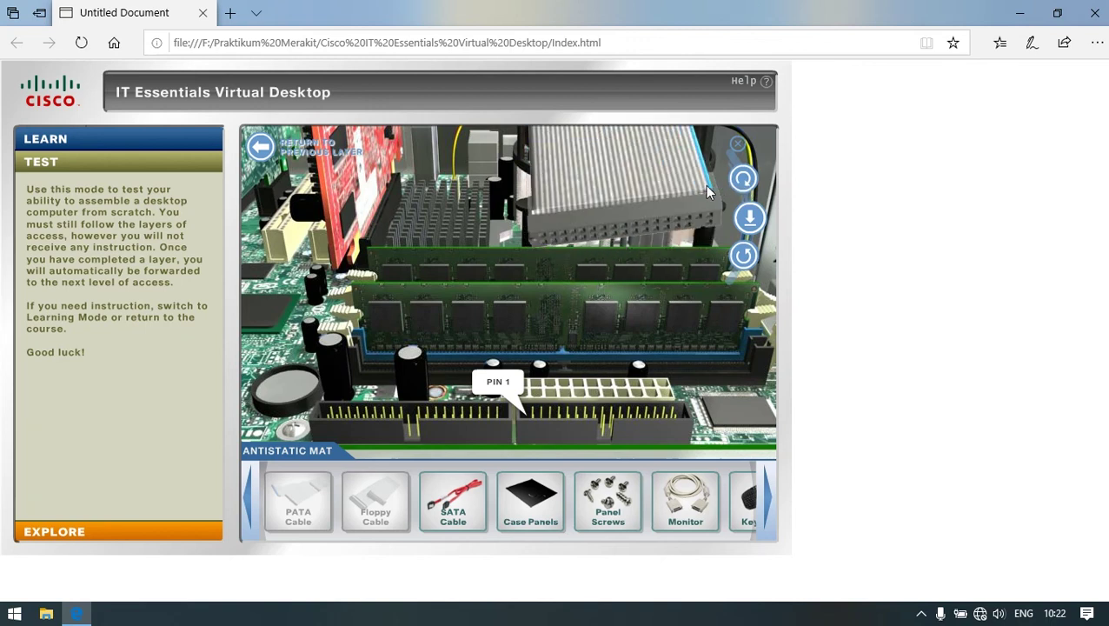
pyautogui.click(737, 257)
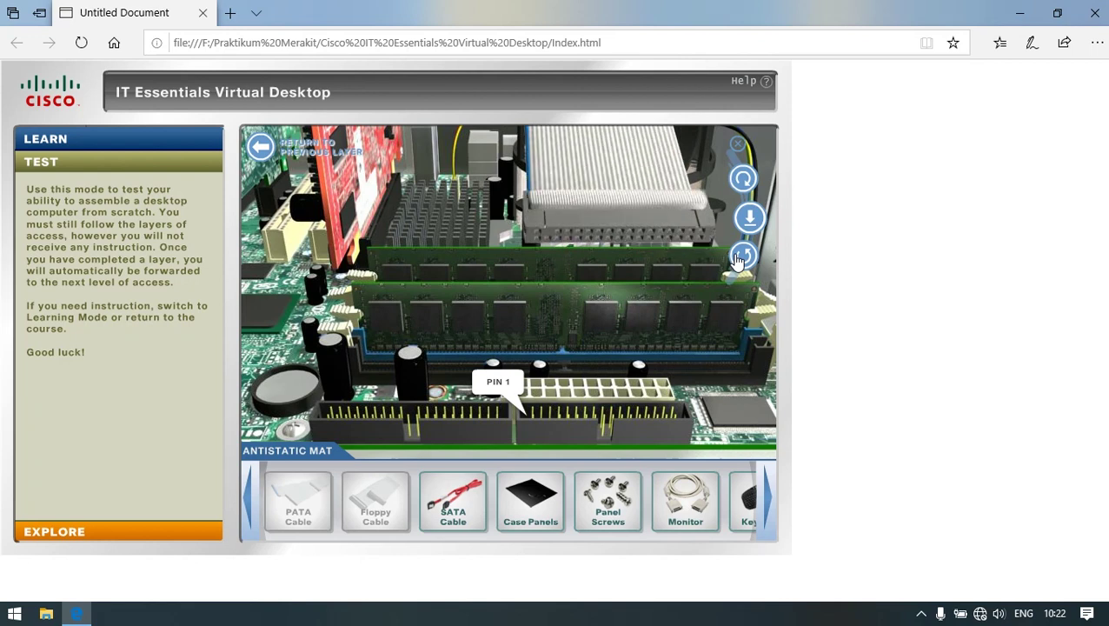
pyautogui.click(748, 219)
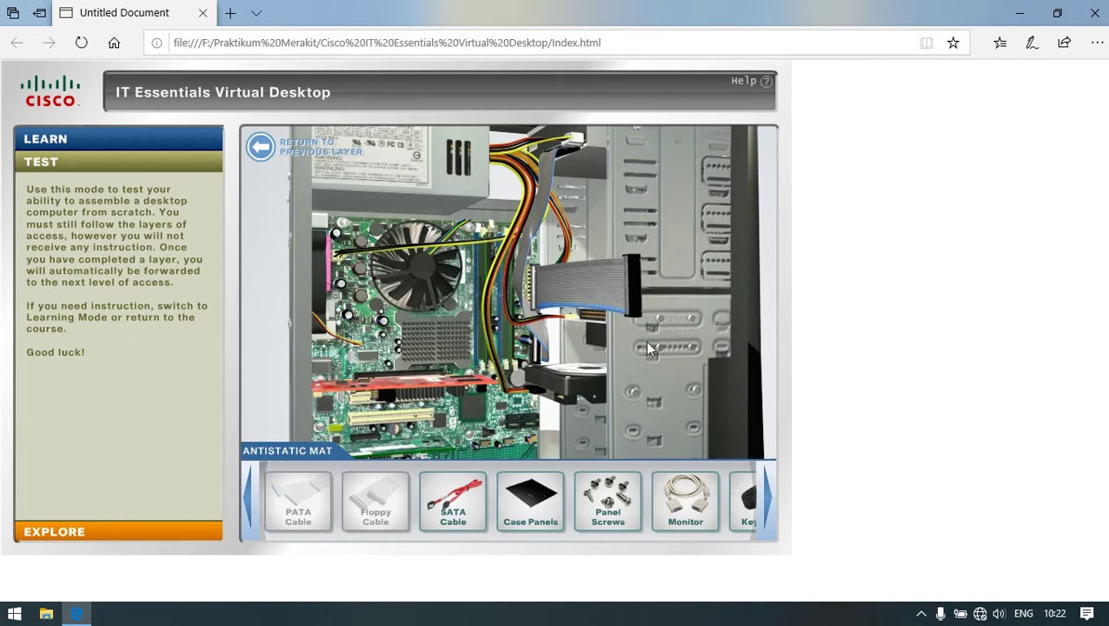
# Connect the free end of the floppy cable to the floppy drive, rotated so the blue stripe faces the power connector side.
pyautogui.click(596, 320)
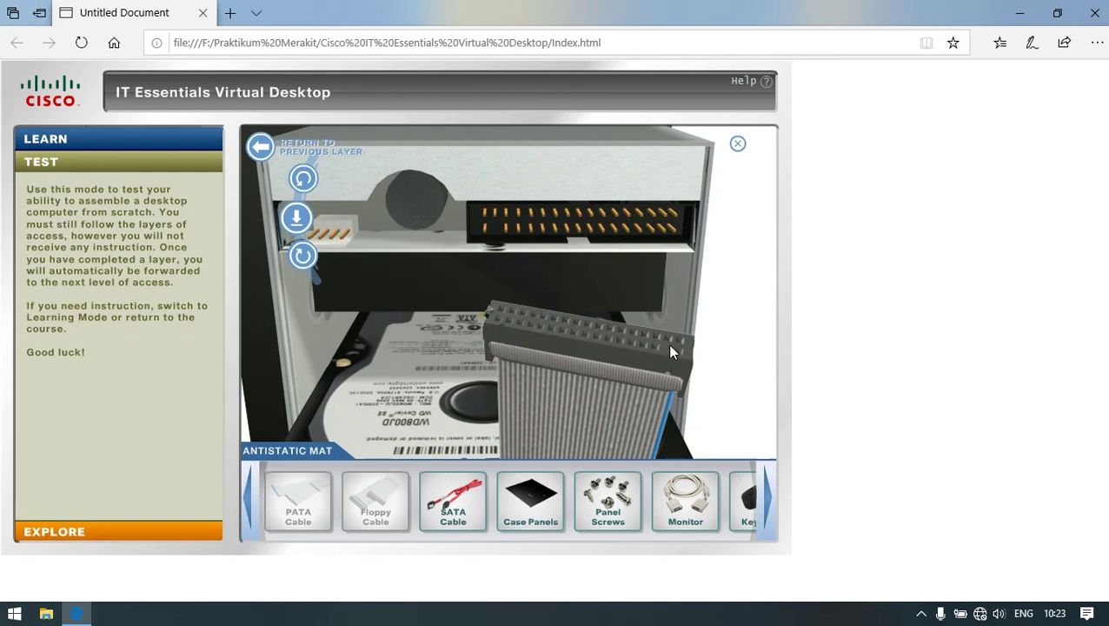
pyautogui.click(303, 179)
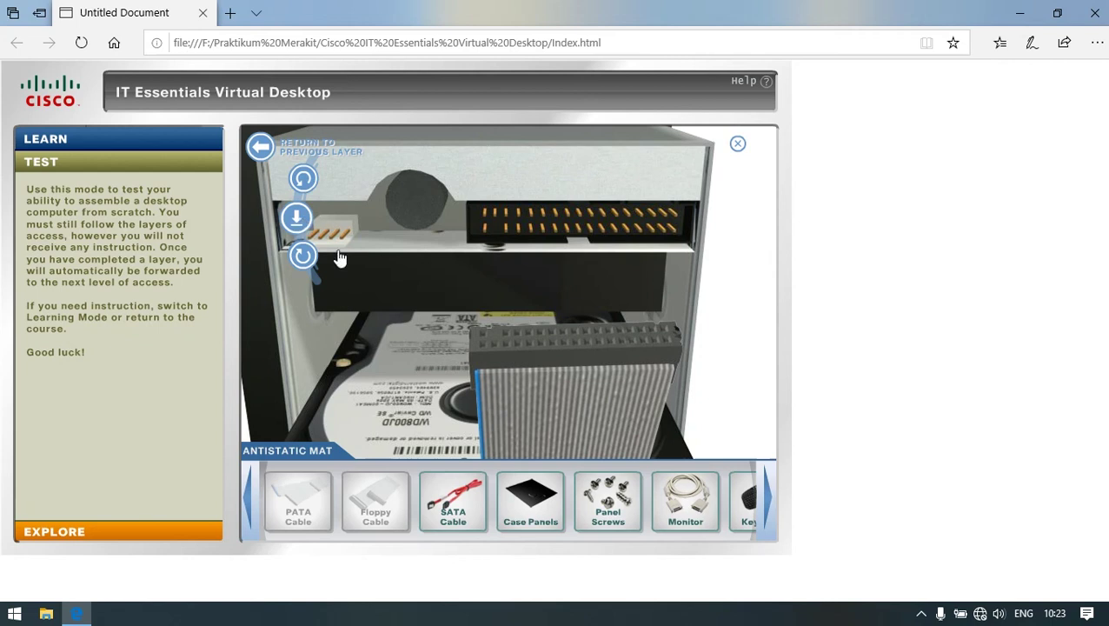
pyautogui.click(298, 220)
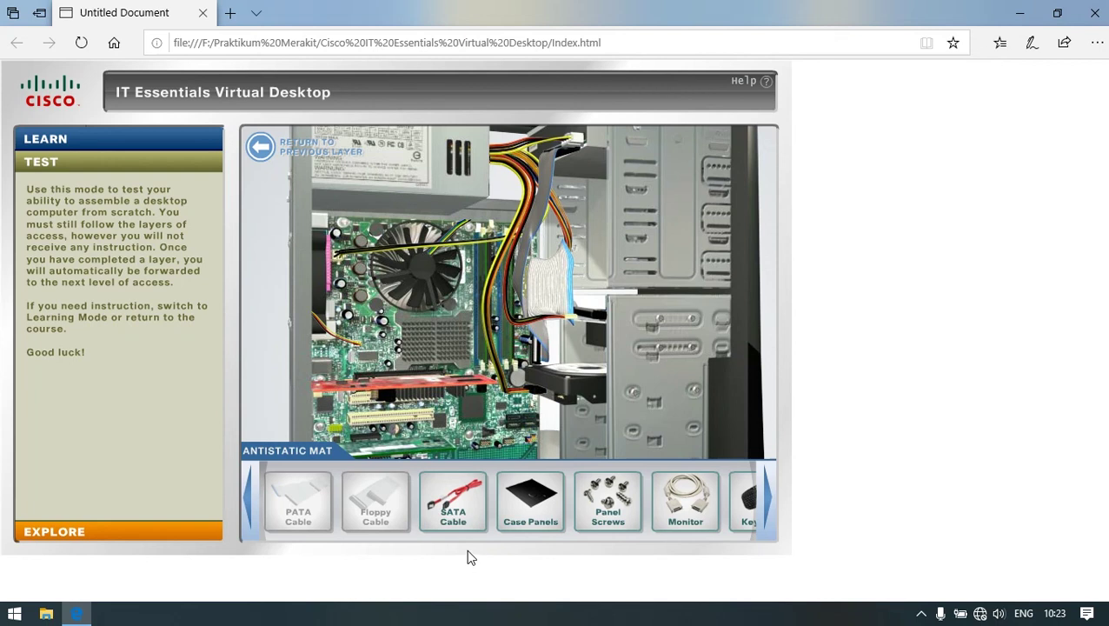
# Connect one end of the red SATA cable to a black motherboard SATA port, rotated to match the port.
pyautogui.moveTo(451, 497)
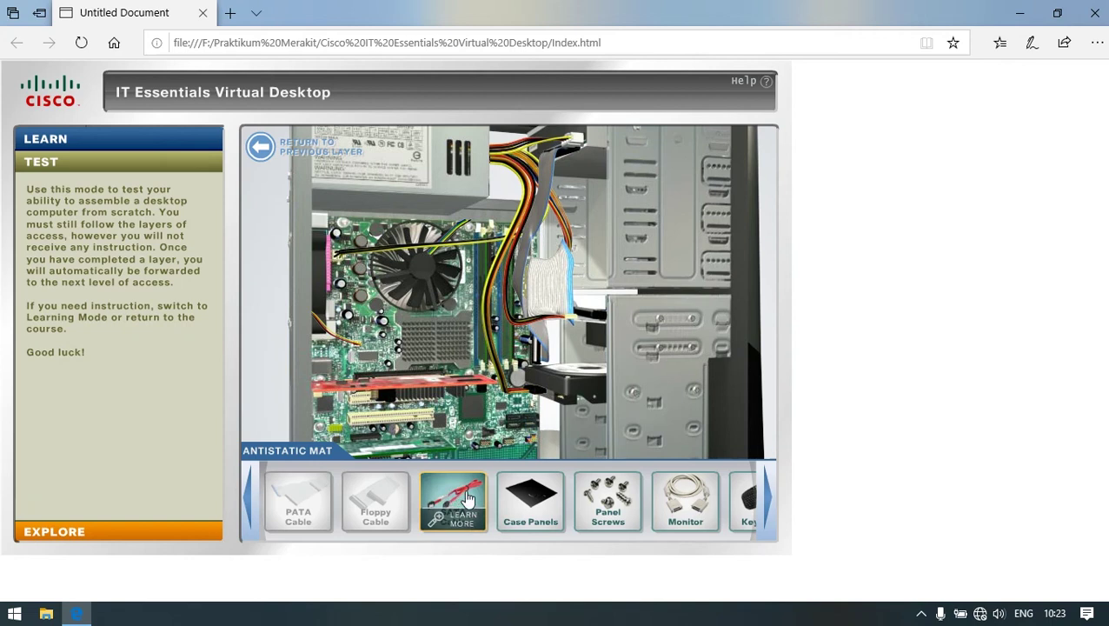
pyautogui.moveTo(449, 501); pyautogui.dragTo(565, 380)
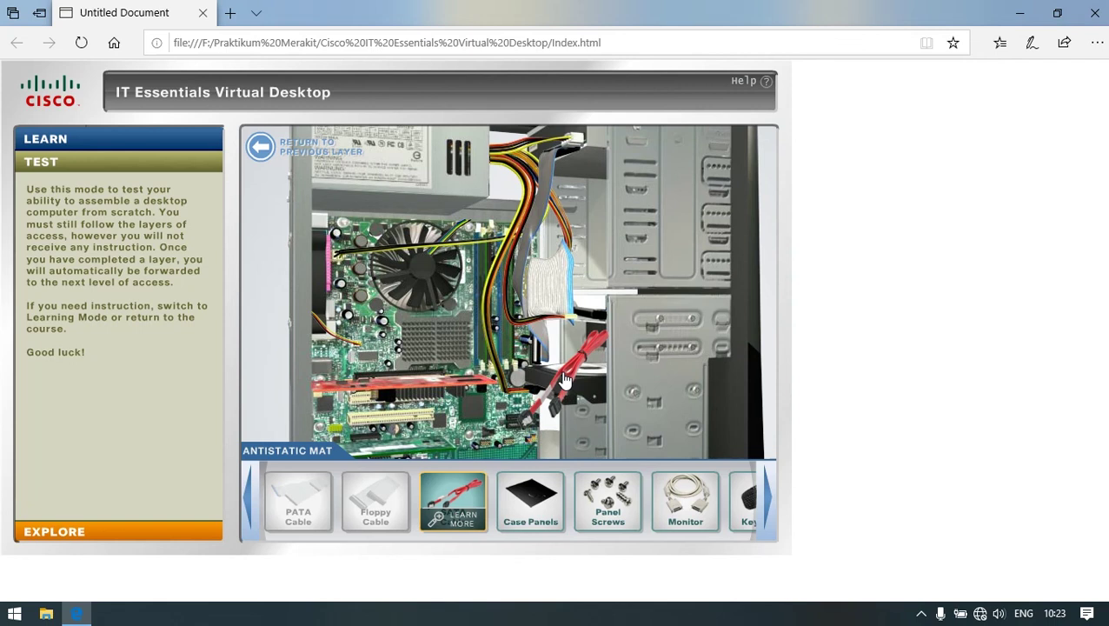
pyautogui.moveTo(565, 380); pyautogui.dragTo(565, 378)
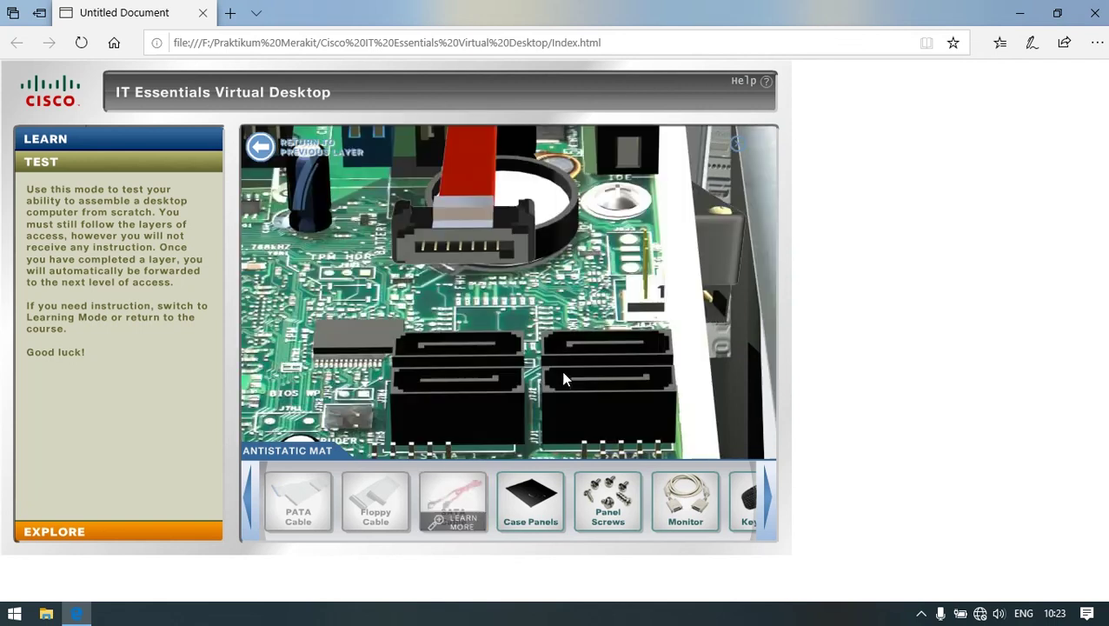
pyautogui.click(303, 179)
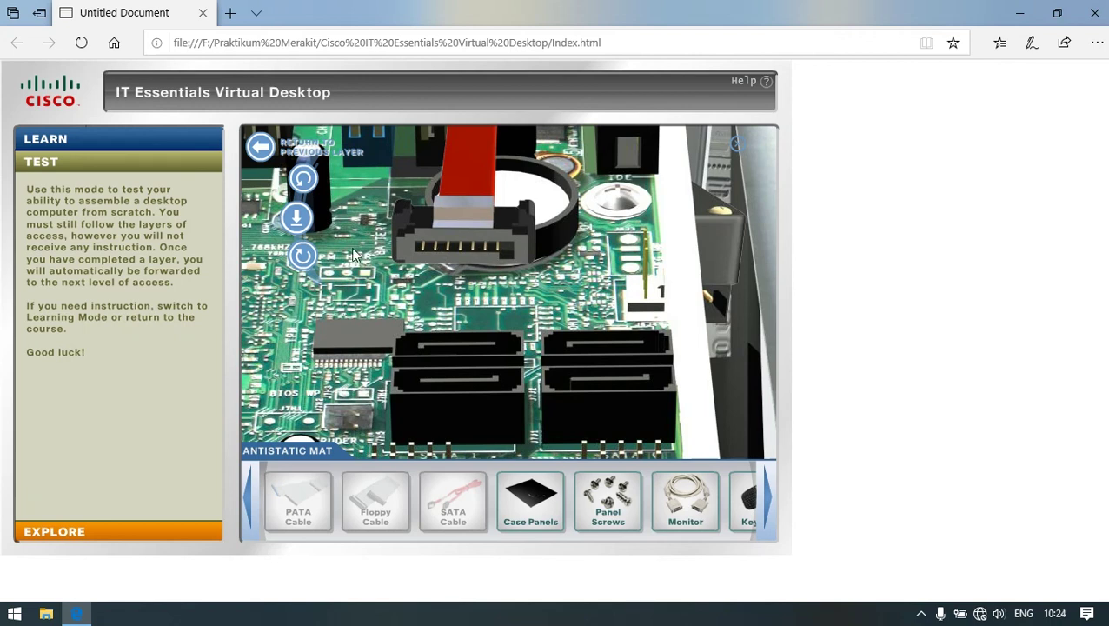
pyautogui.click(304, 221)
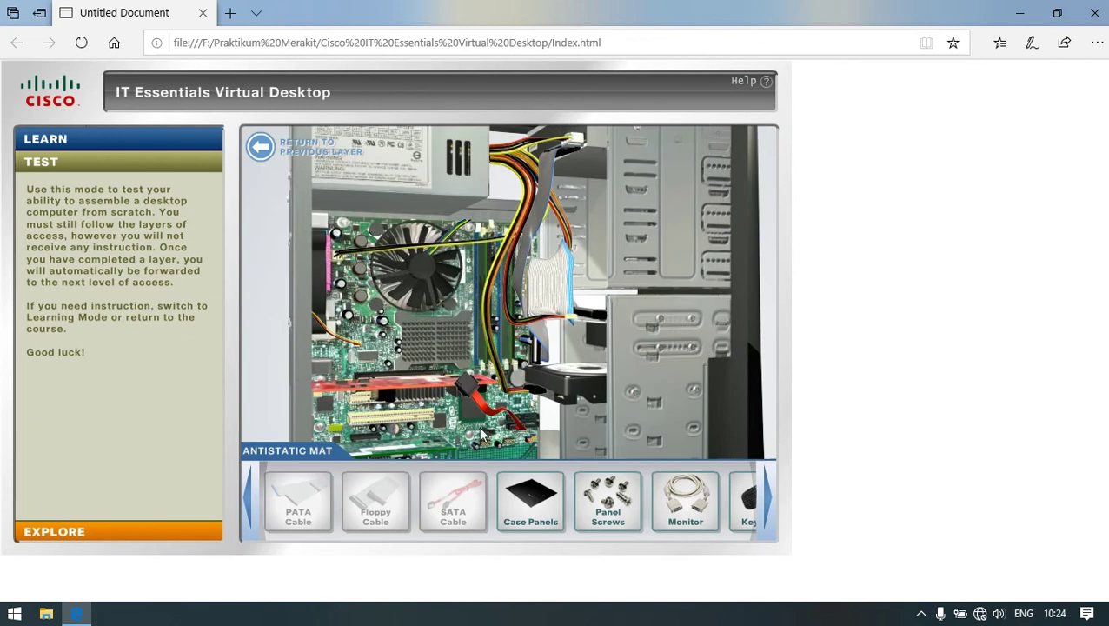
# Connect the free end of the SATA cable to the hard disk drive's data port, rotated parallel to the port.
pyautogui.click(555, 402)
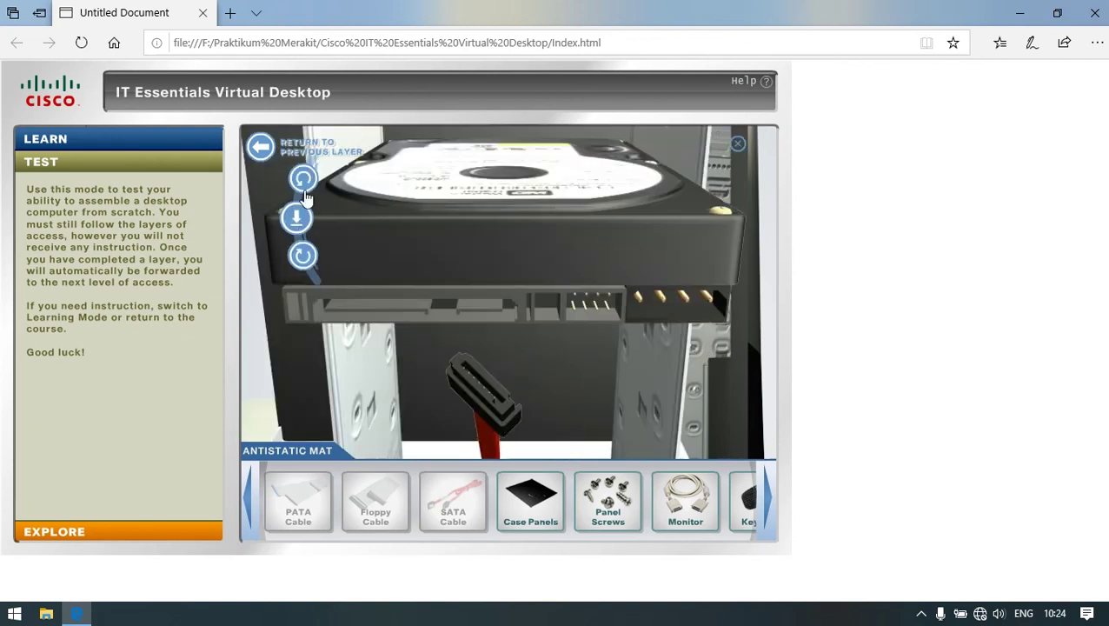
pyautogui.click(304, 181)
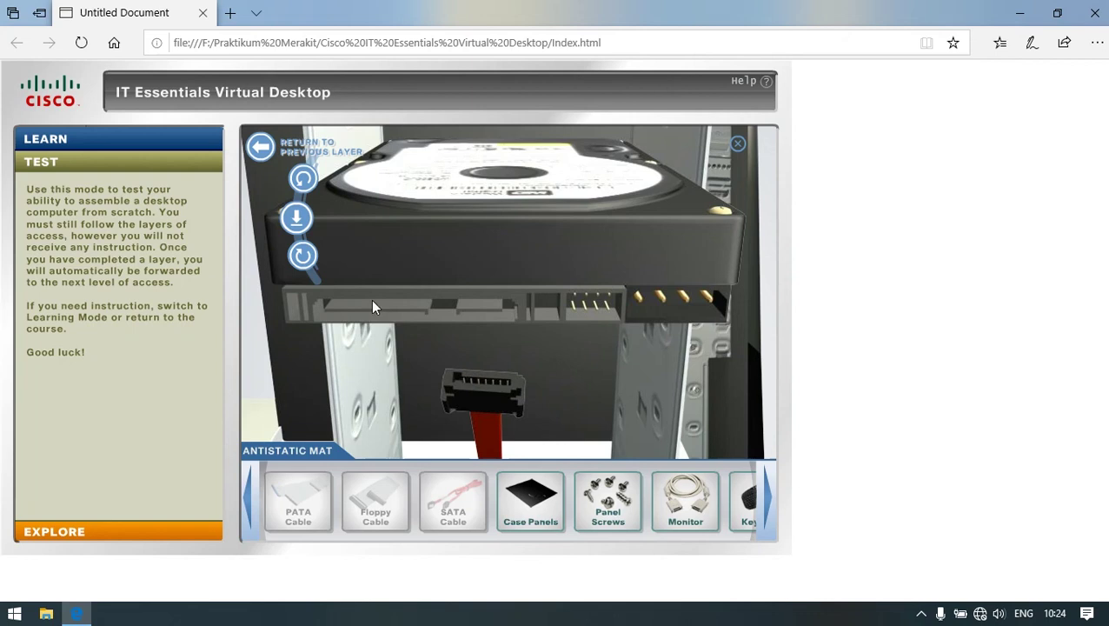
pyautogui.click(304, 222)
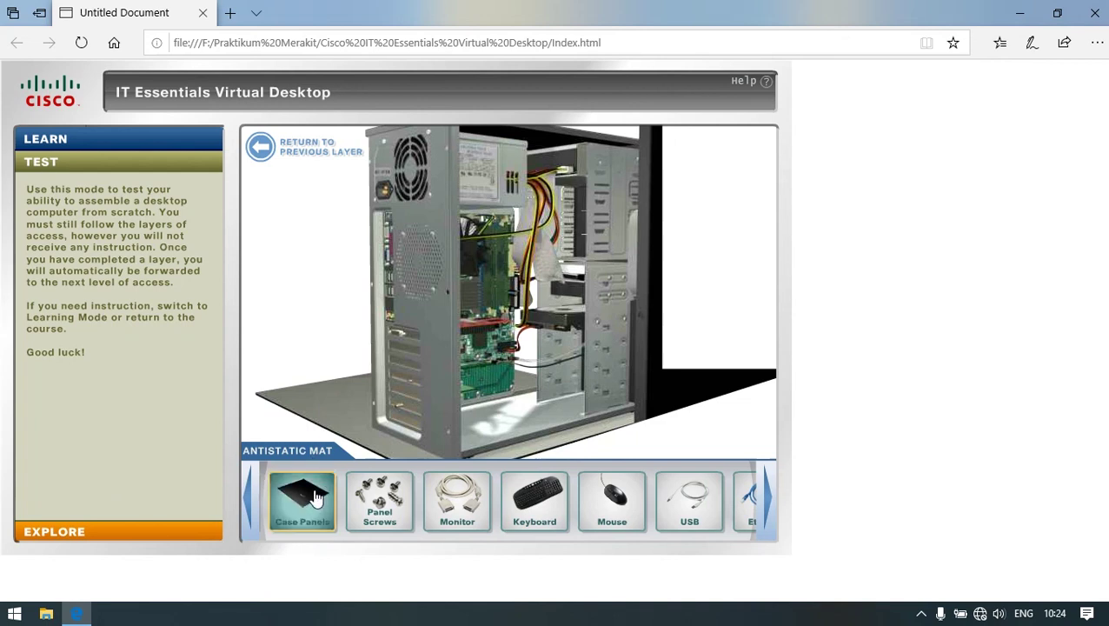
# Fit the case panels onto the computer case and fasten them with the panel screws.
pyautogui.moveTo(311, 497); pyautogui.dragTo(579, 281)
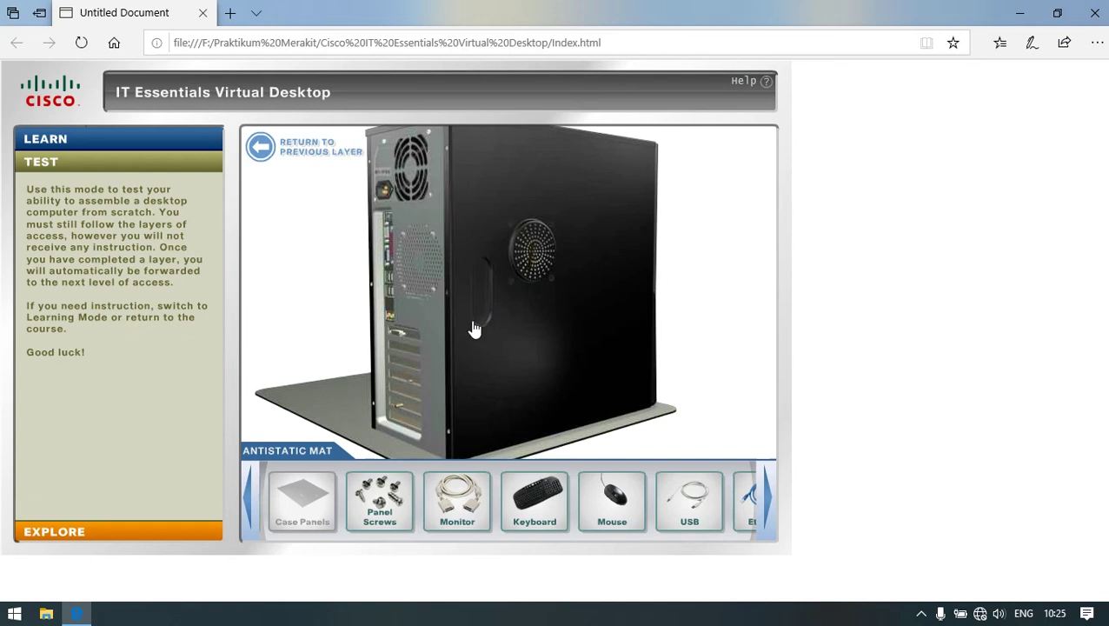
pyautogui.moveTo(400, 511); pyautogui.dragTo(465, 170)
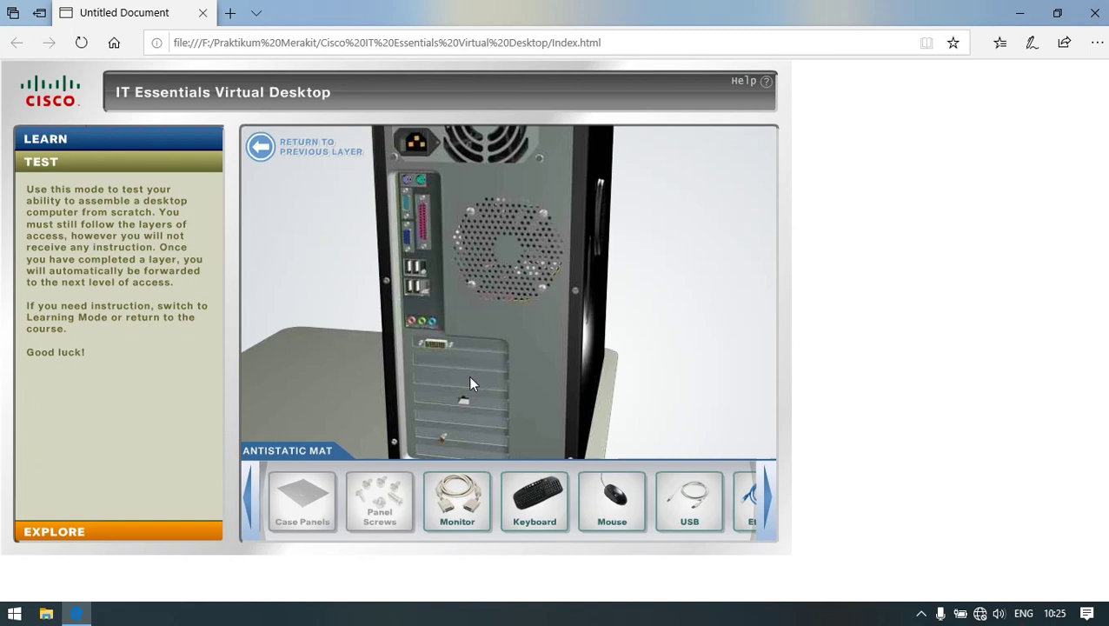
# Connect the monitor's DVI cable to the graphics card's port on the back of the case.
pyautogui.moveTo(459, 504)
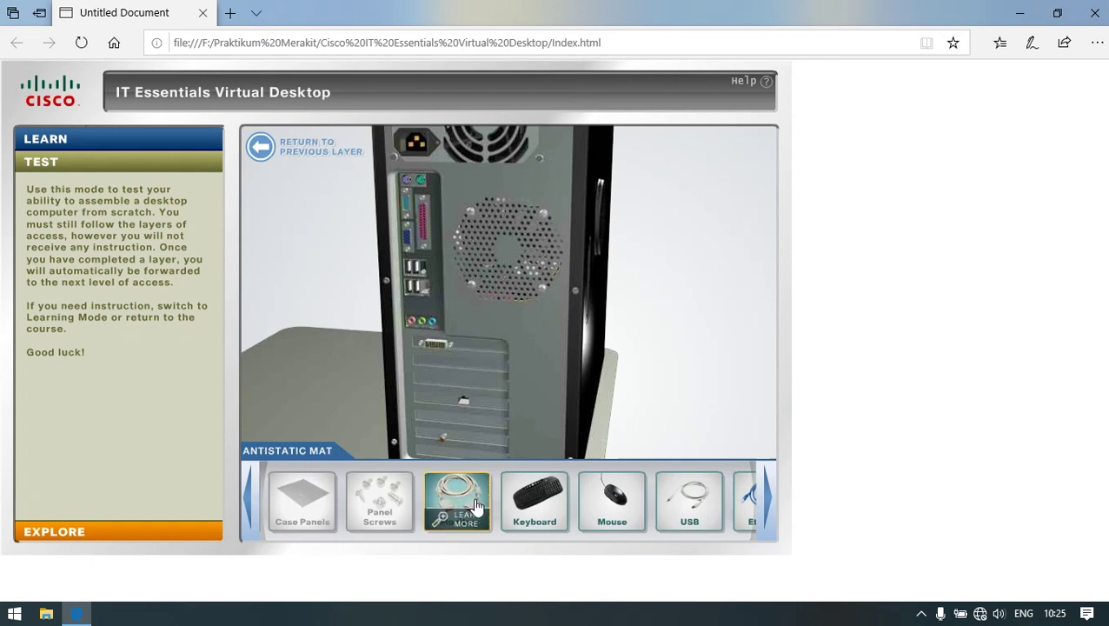
pyautogui.moveTo(477, 505); pyautogui.dragTo(477, 380)
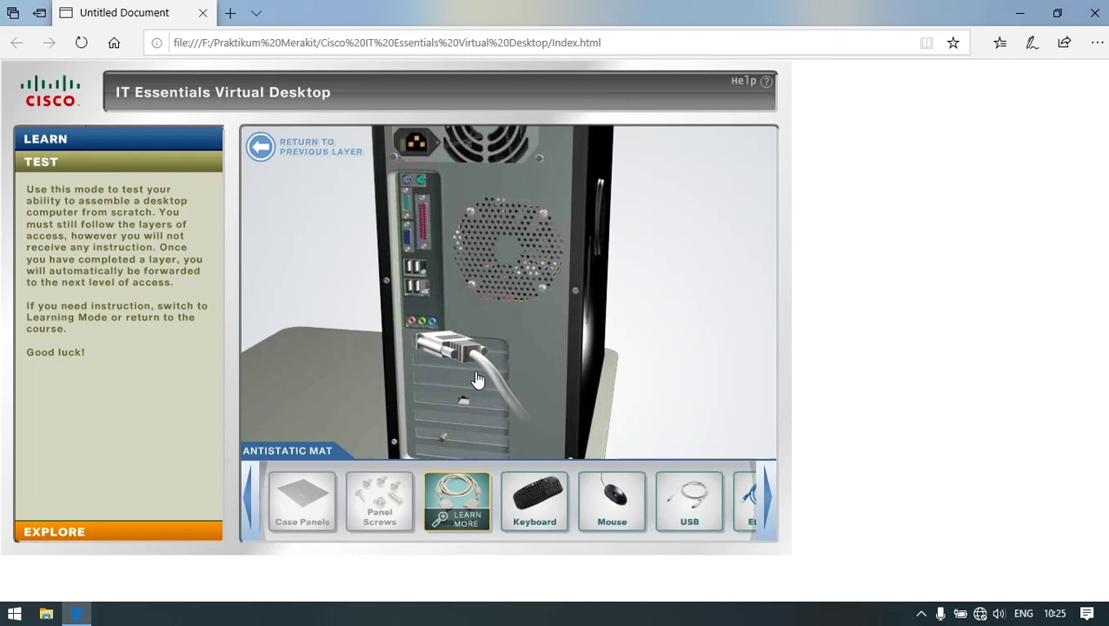
pyautogui.click(476, 379)
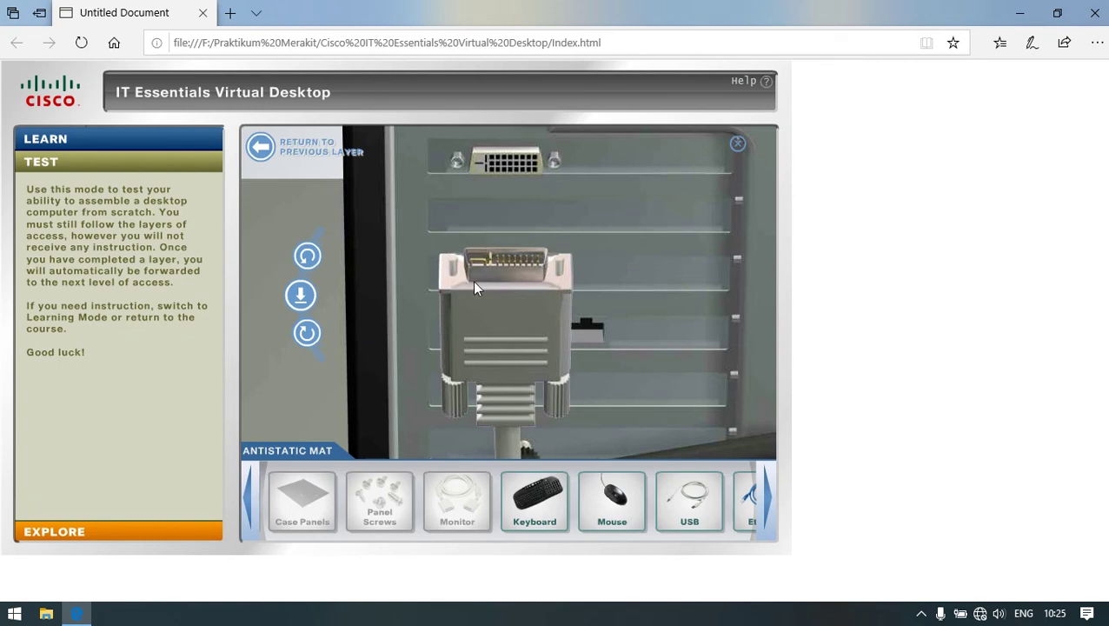
pyautogui.click(310, 298)
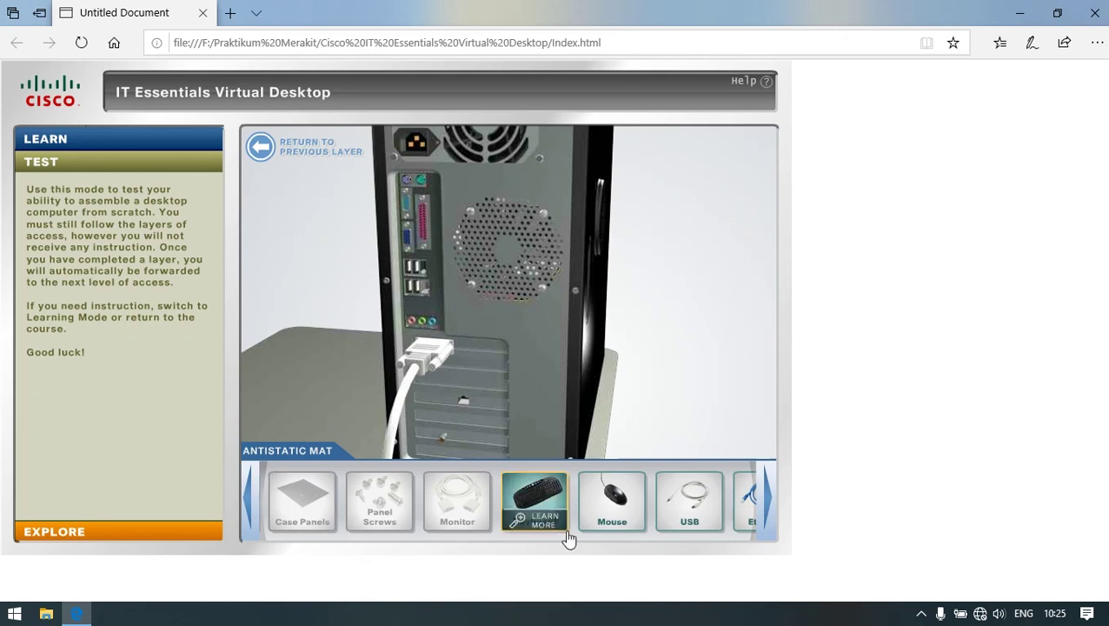
# Connect the keyboard cable to the purple PS/2 port on the back of the case, rotating the plug to match the pins.
pyautogui.moveTo(550, 502); pyautogui.dragTo(457, 232)
pyautogui.moveTo(537, 504); pyautogui.dragTo(454, 177)
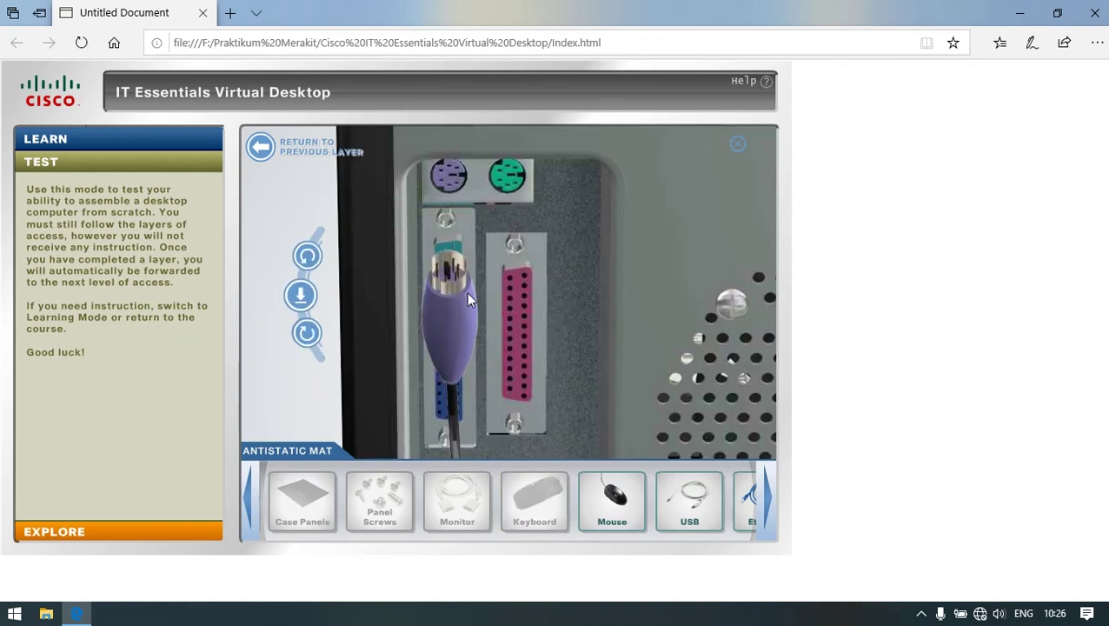
pyautogui.click(308, 256)
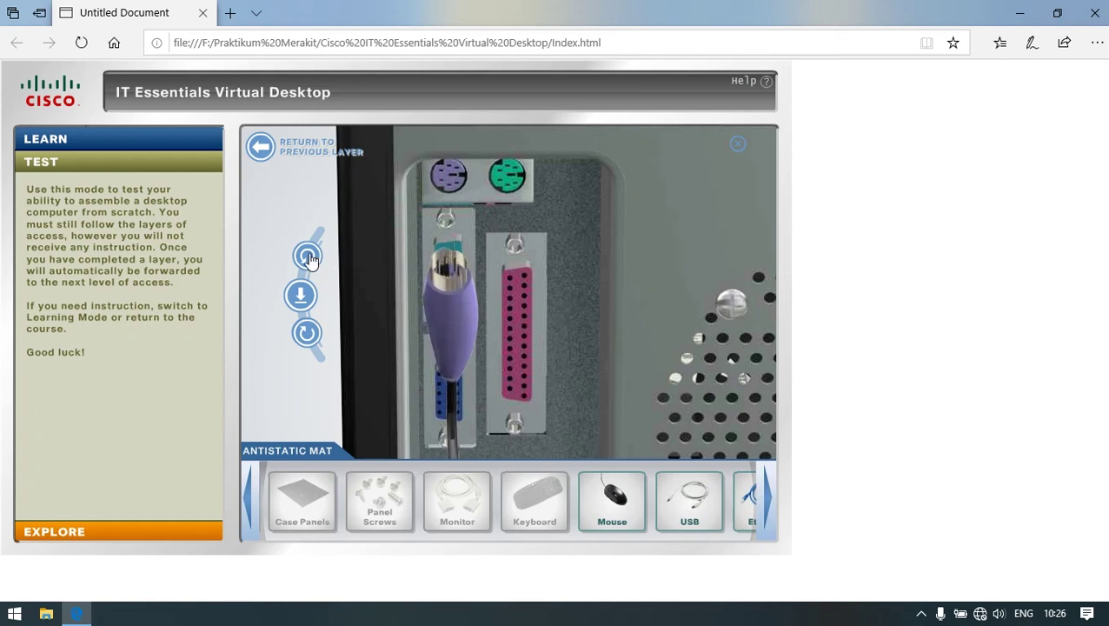
pyautogui.click(309, 339)
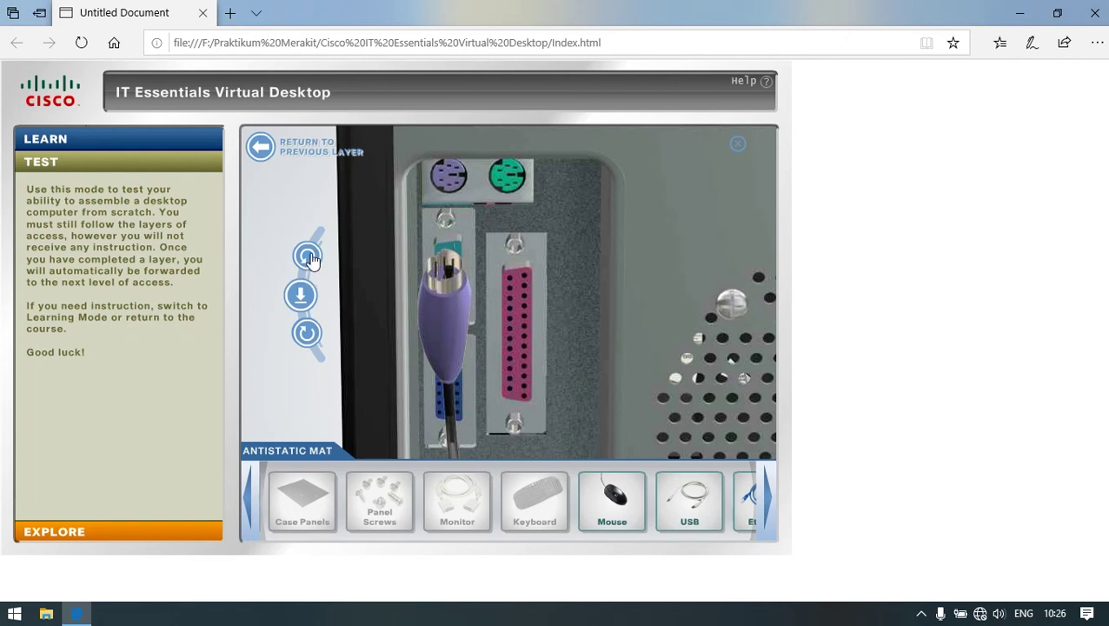
pyautogui.click(315, 267)
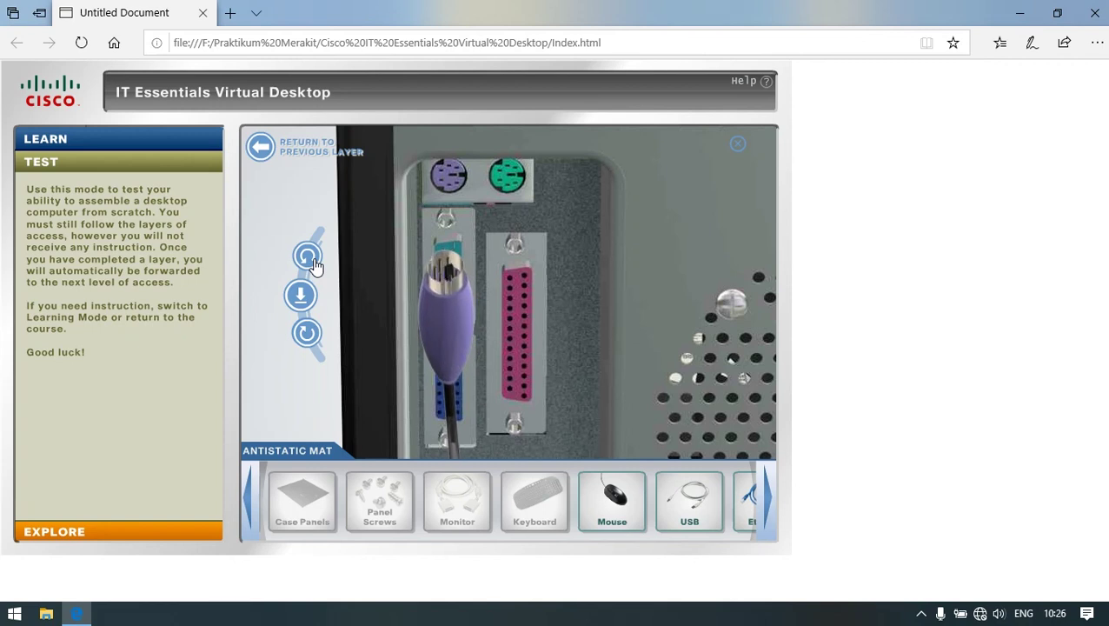
pyautogui.click(306, 342)
pyautogui.click(303, 298)
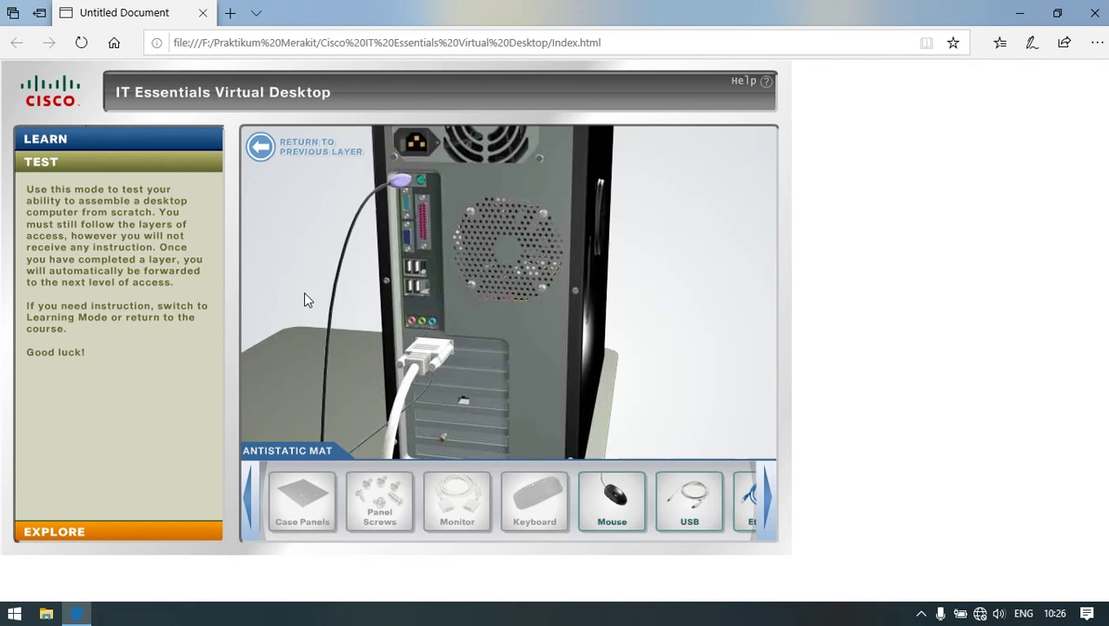
# Connect the mouse cable to the green PS/2 port beside the keyboard plug, rotated so its pins align with the port.
pyautogui.moveTo(613, 508)
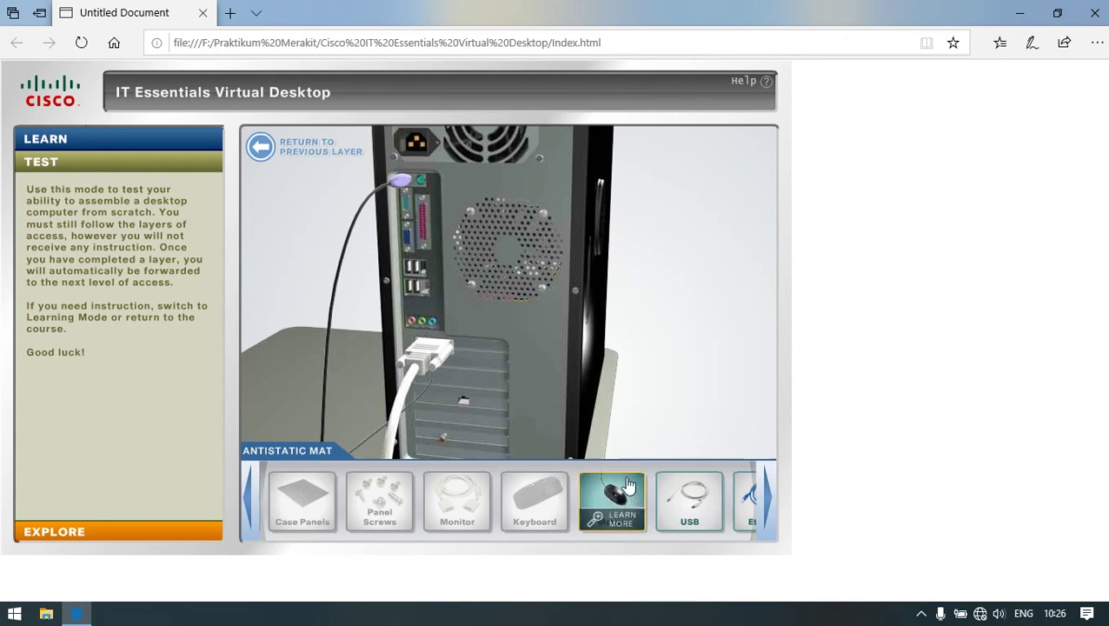
pyautogui.moveTo(622, 481); pyautogui.dragTo(464, 177)
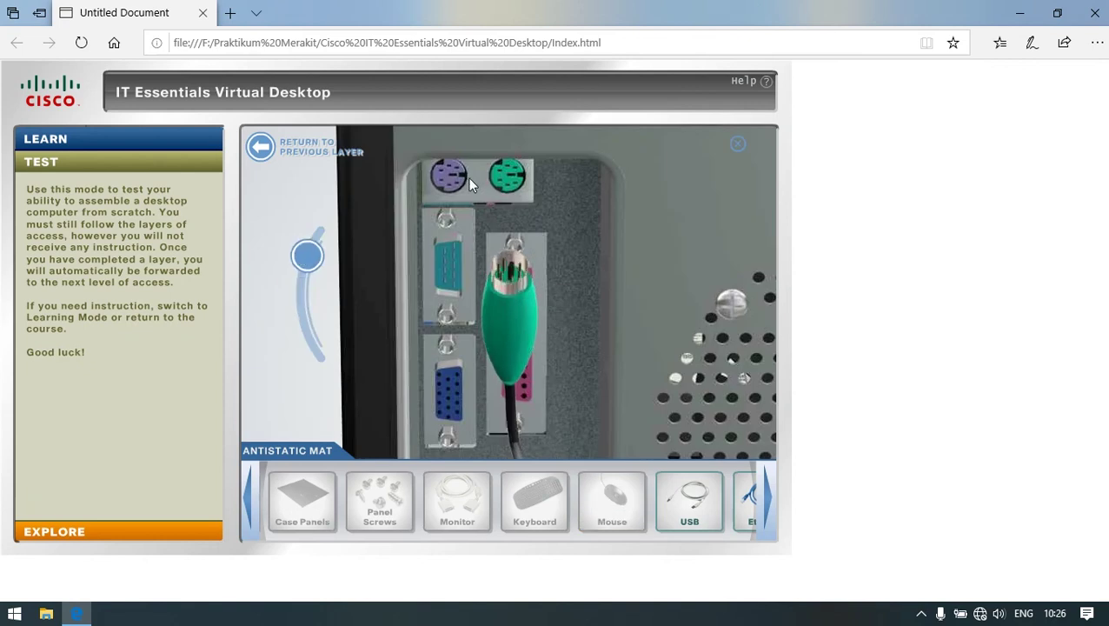
pyautogui.click(307, 259)
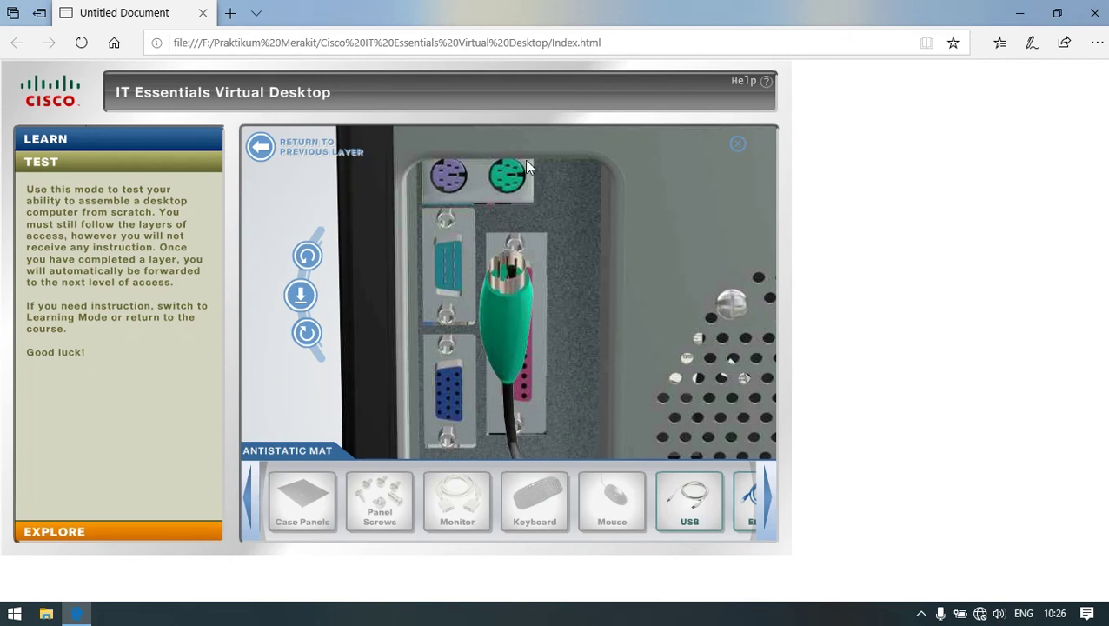
pyautogui.click(307, 257)
pyautogui.click(309, 257)
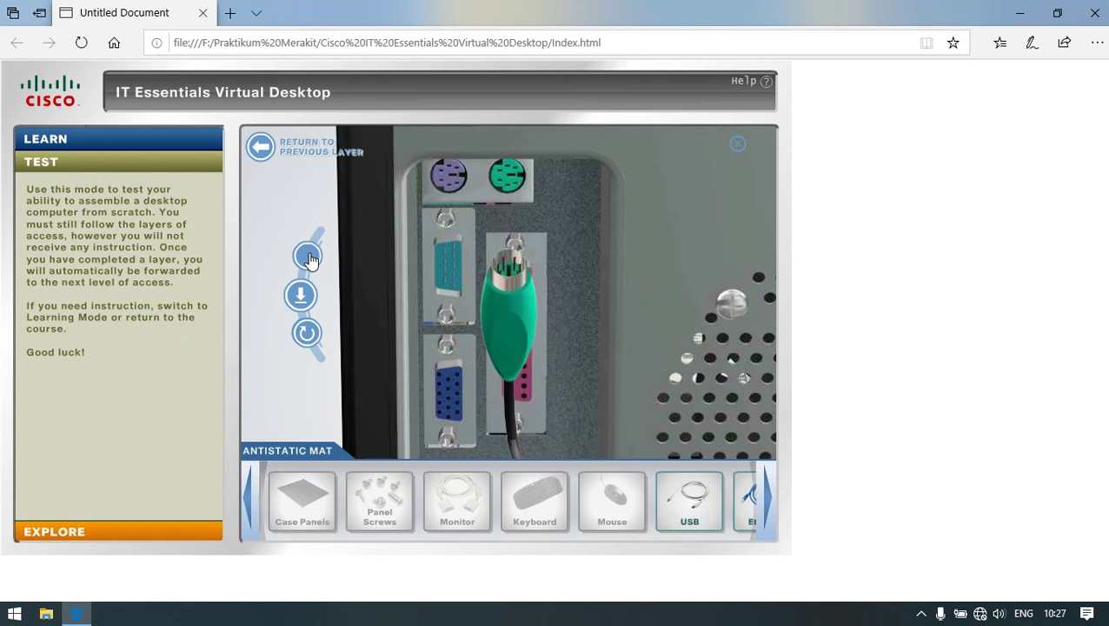
pyautogui.click(304, 336)
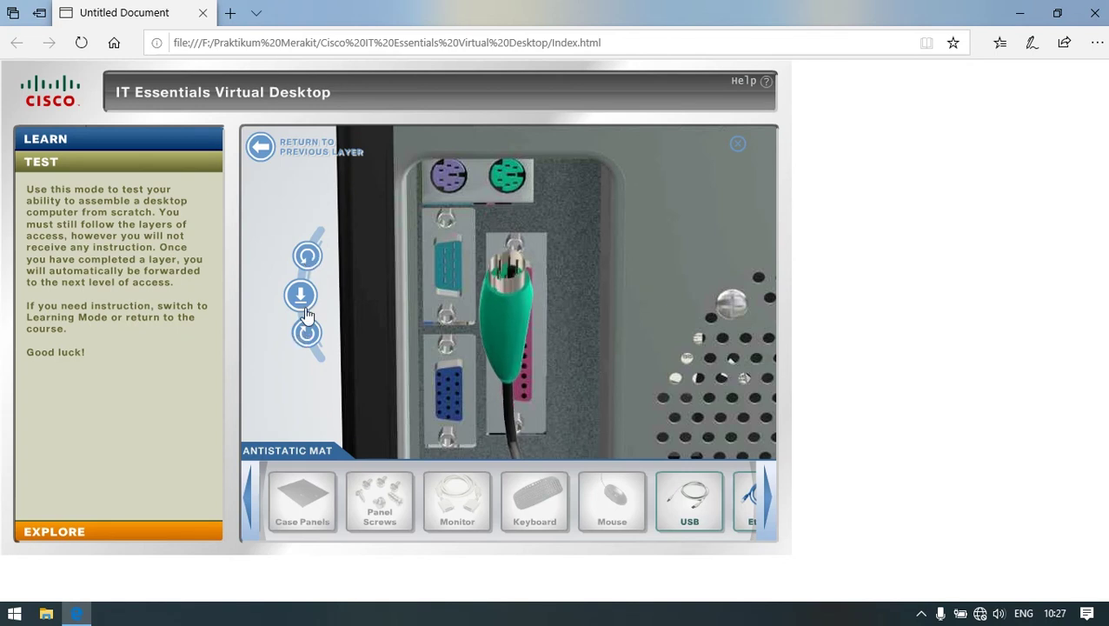
pyautogui.click(301, 296)
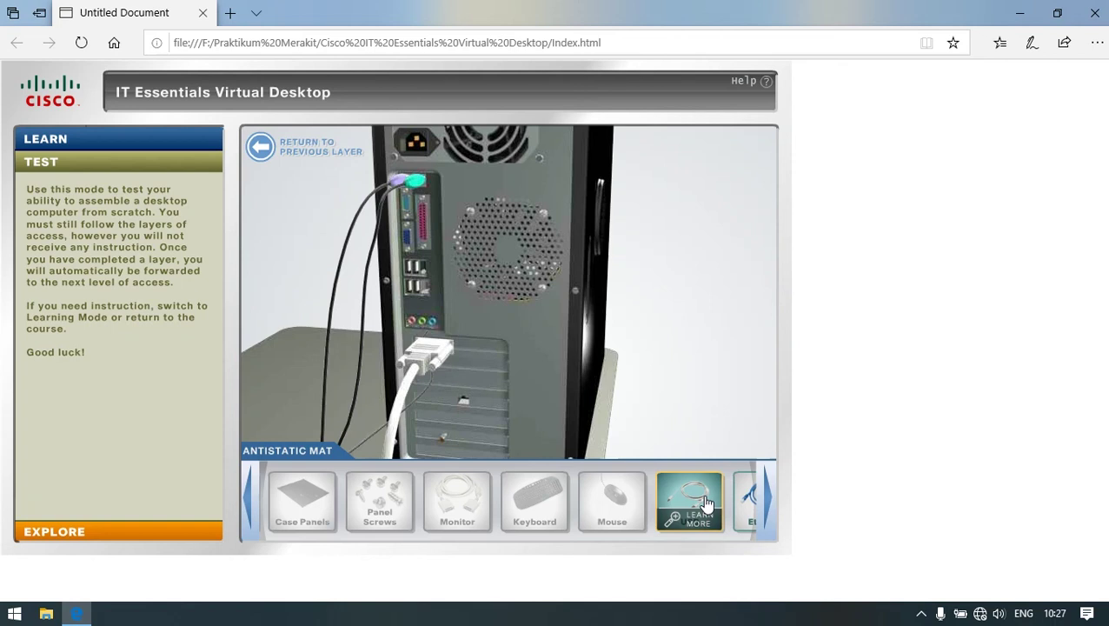
# Connect the USB cable to a USB port on the back of the case, with the plug rotated upright to match the vertical port.
pyautogui.moveTo(704, 504); pyautogui.dragTo(460, 296)
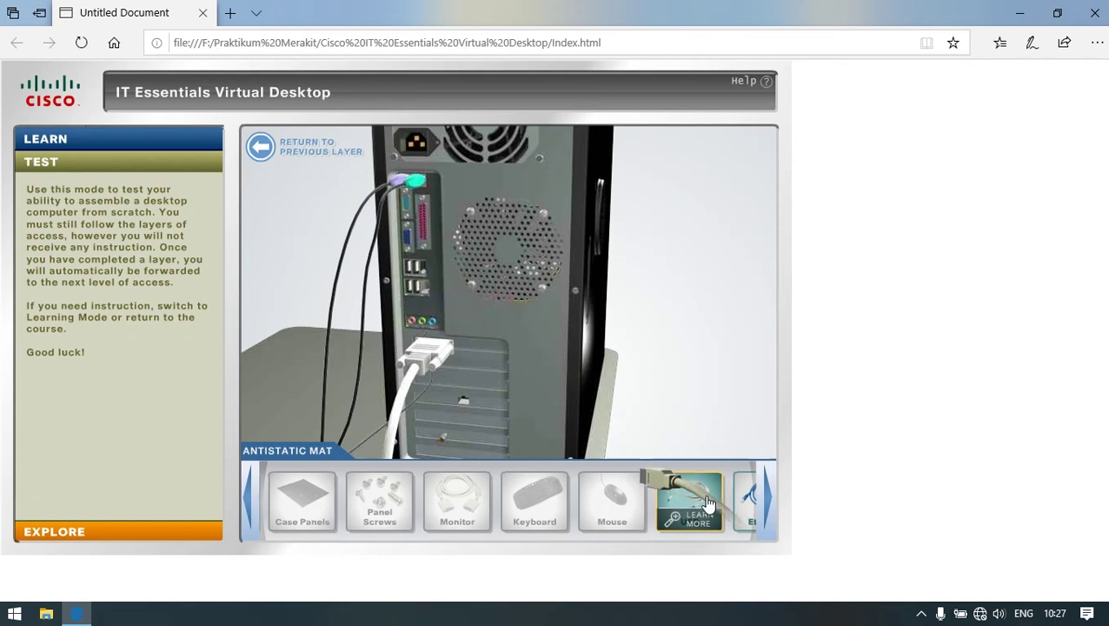
pyautogui.moveTo(711, 502); pyautogui.dragTo(454, 293)
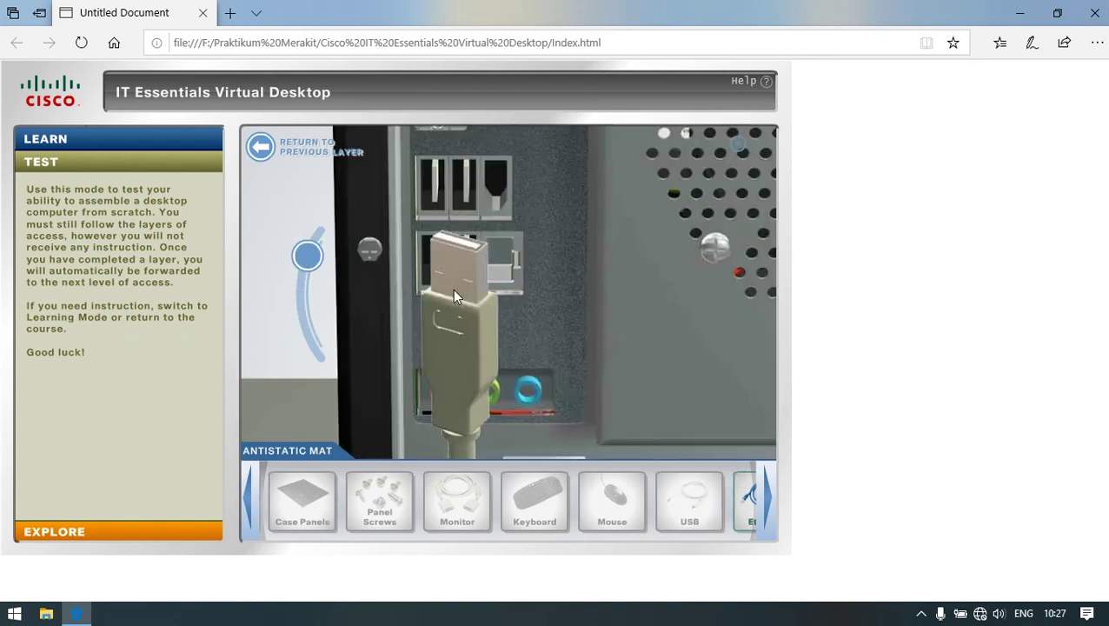
pyautogui.click(307, 257)
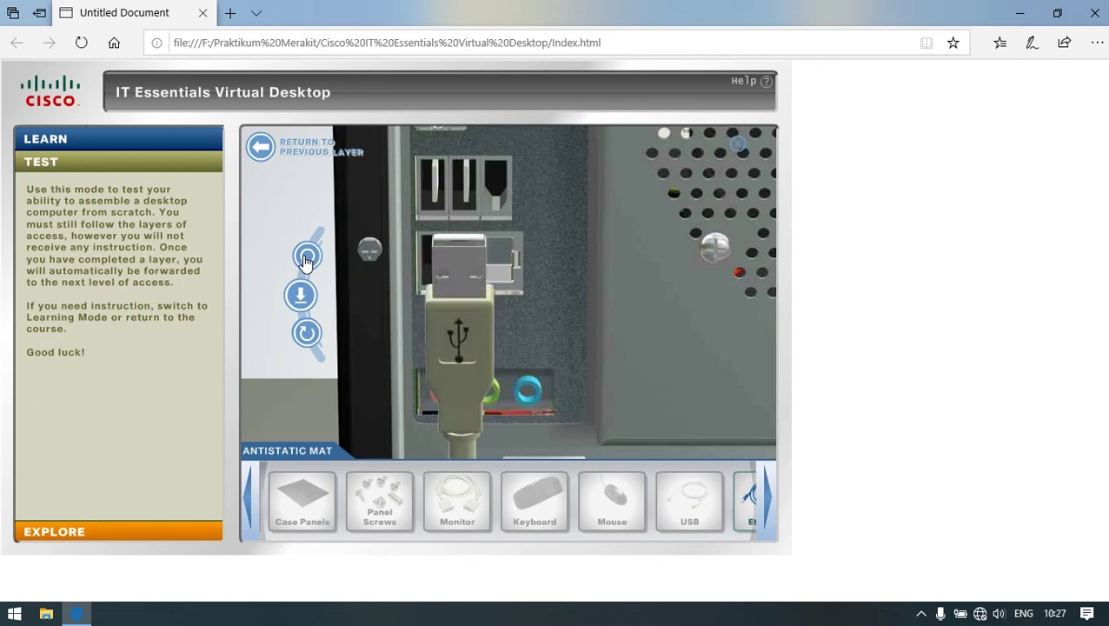
pyautogui.click(307, 256)
pyautogui.click(307, 256)
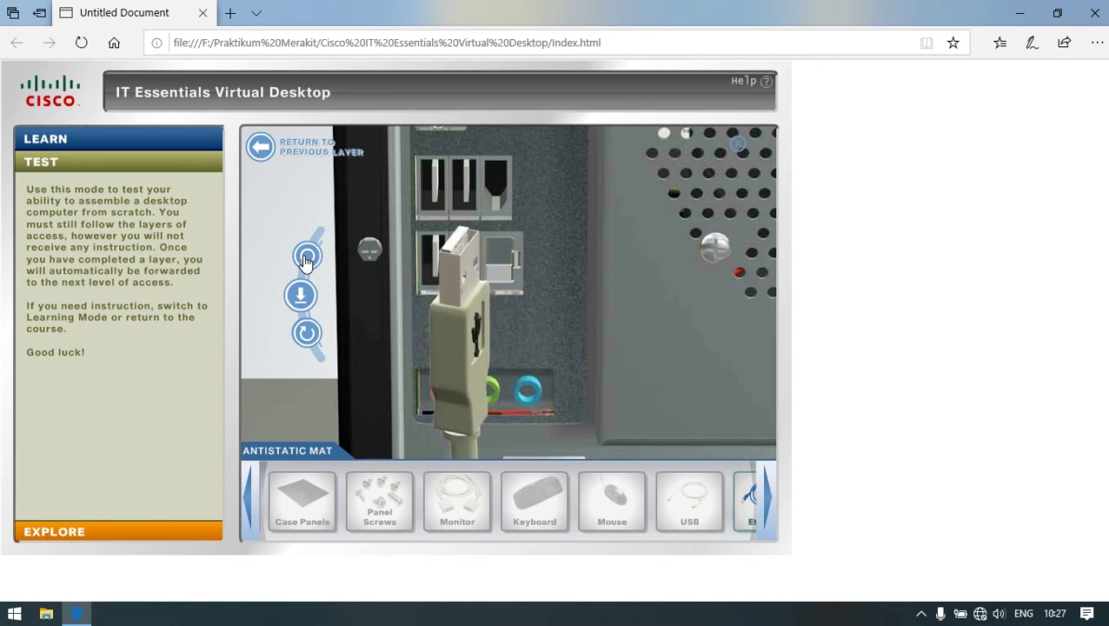
pyautogui.click(307, 256)
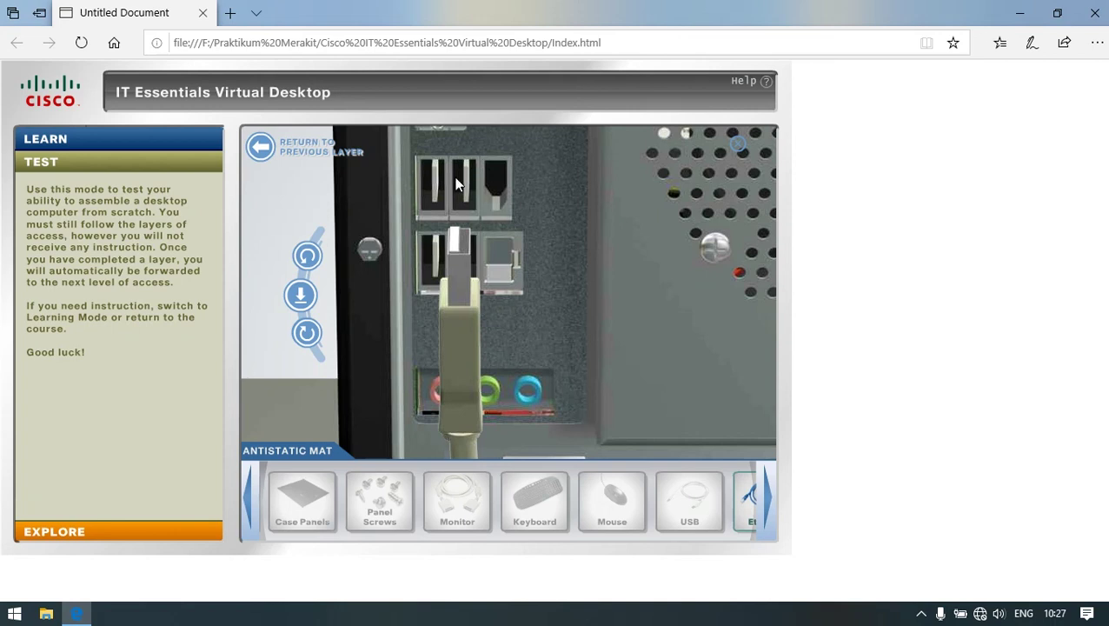
pyautogui.click(303, 295)
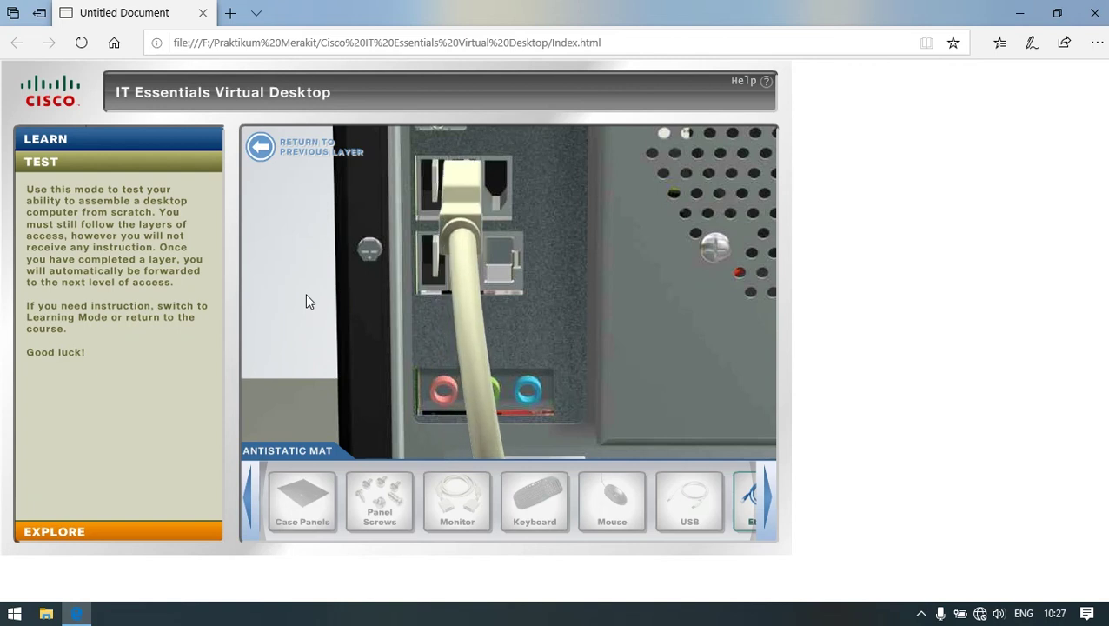
# Connect the blue Ethernet cable to the network card's port in the expansion slots, rotating the plug to match the port's notch.
pyautogui.click(767, 494)
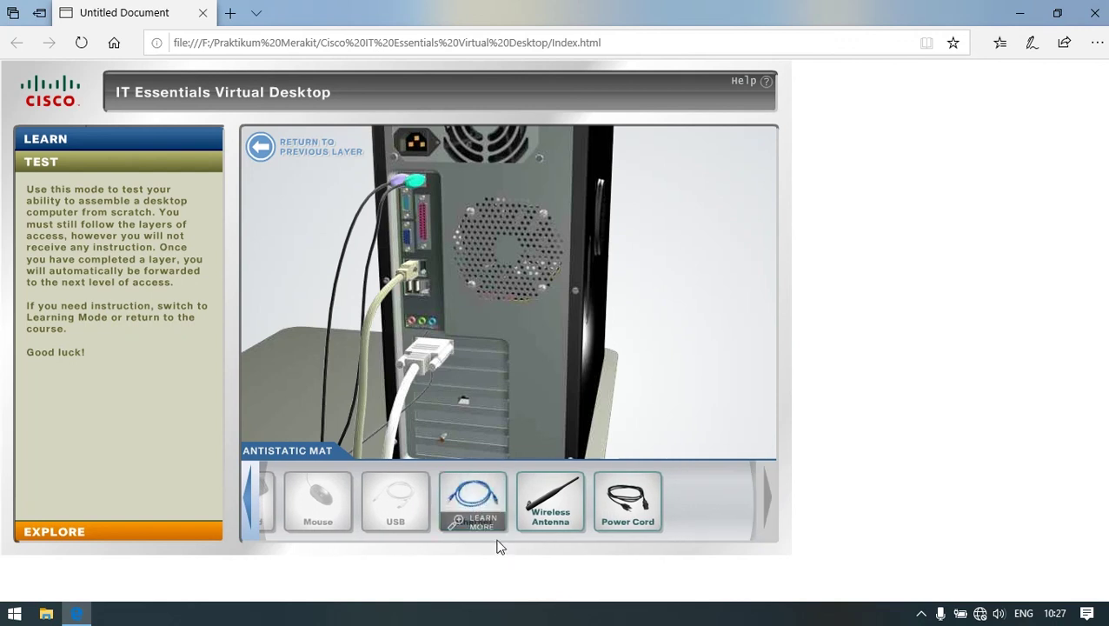
pyautogui.moveTo(470, 507); pyautogui.dragTo(513, 426)
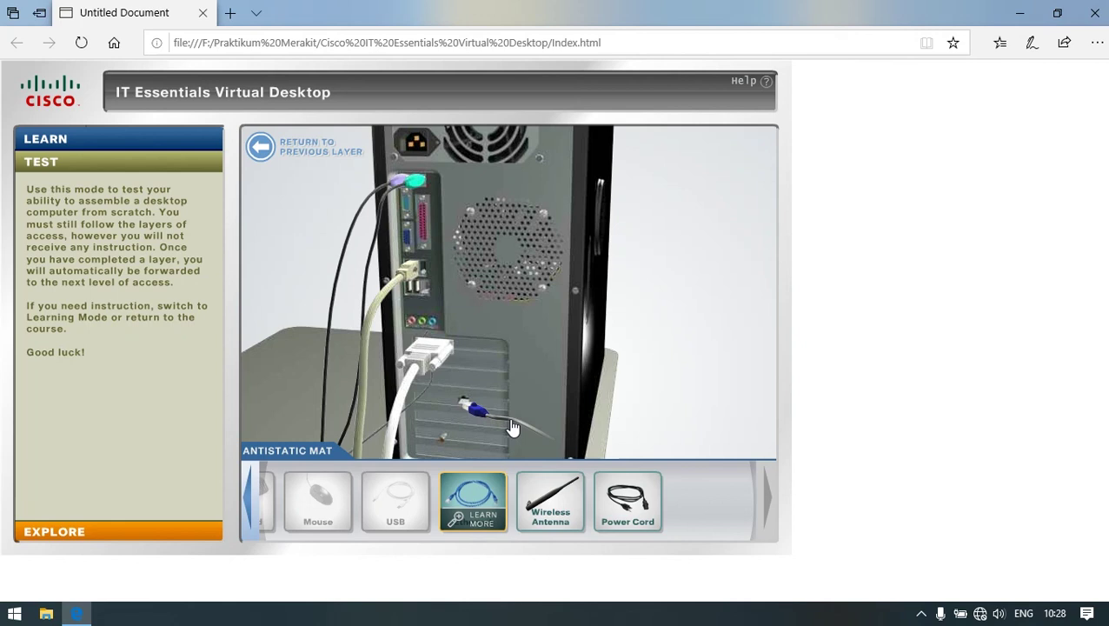
pyautogui.moveTo(513, 427); pyautogui.dragTo(506, 417)
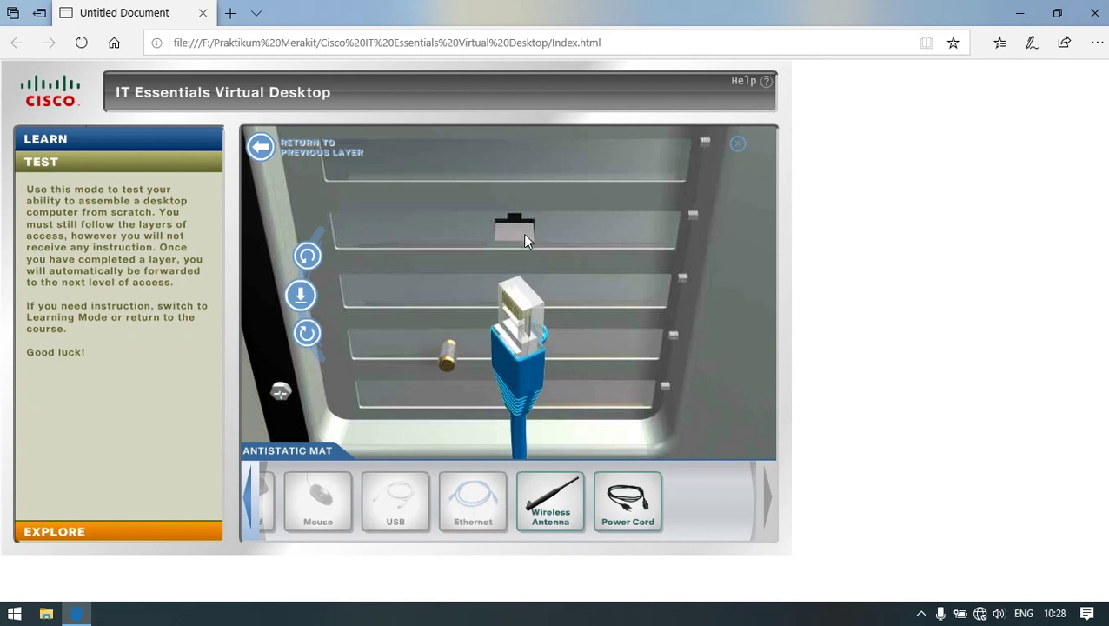
pyautogui.click(313, 269)
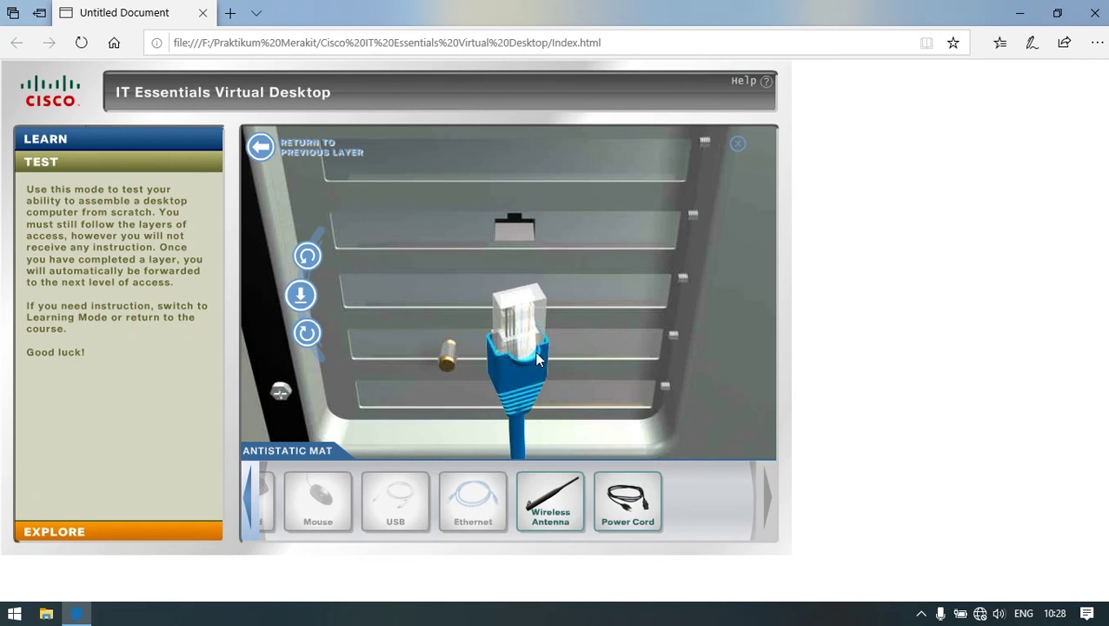
pyautogui.click(314, 268)
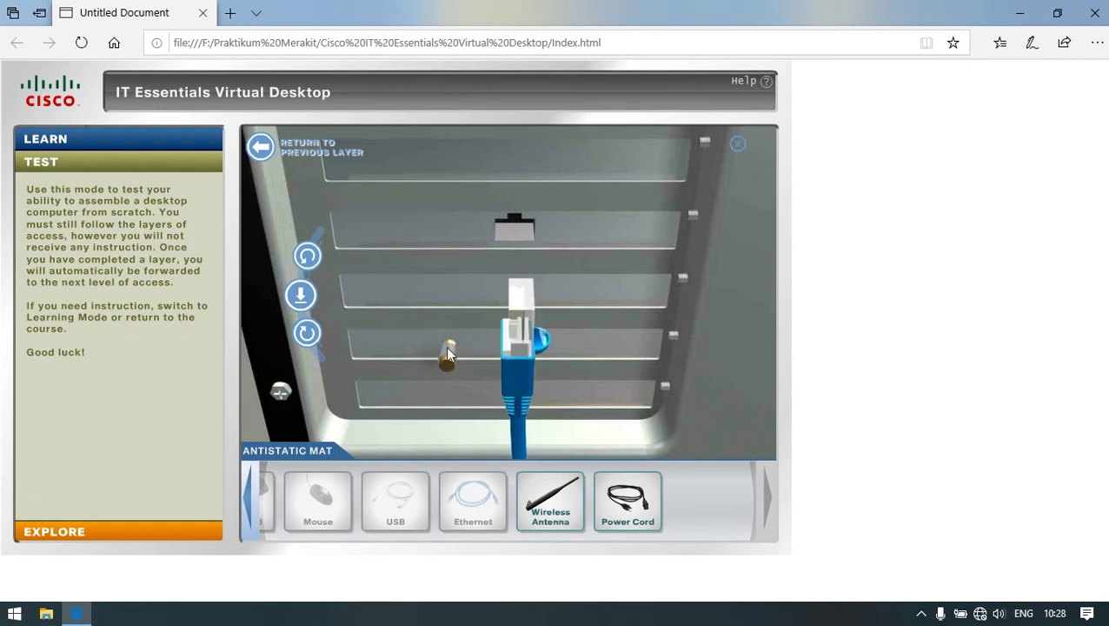
pyautogui.click(308, 335)
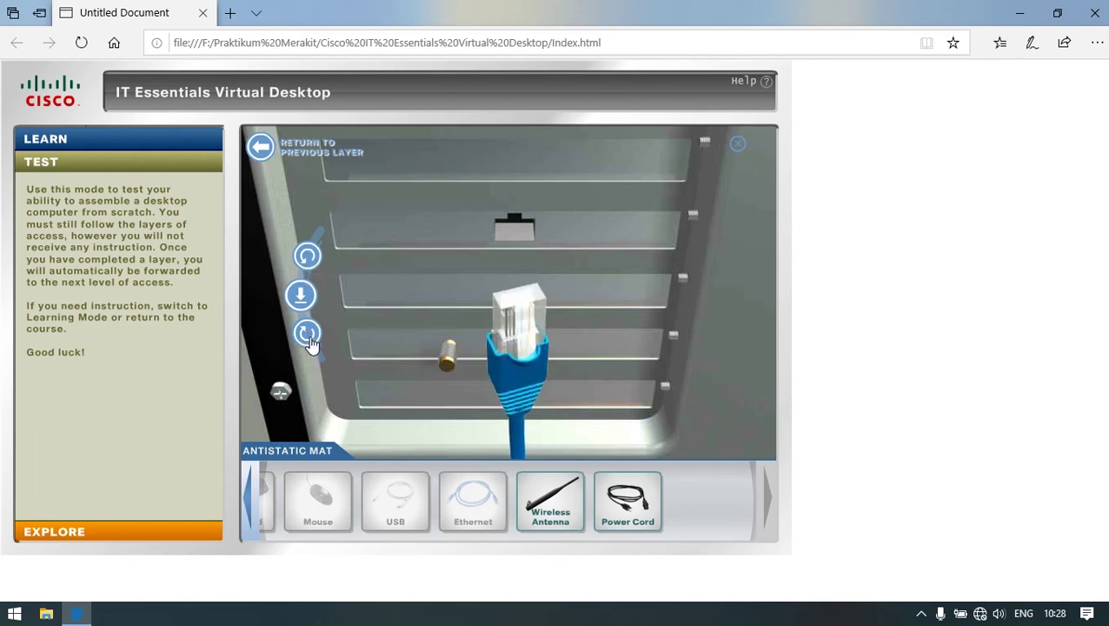
pyautogui.click(308, 336)
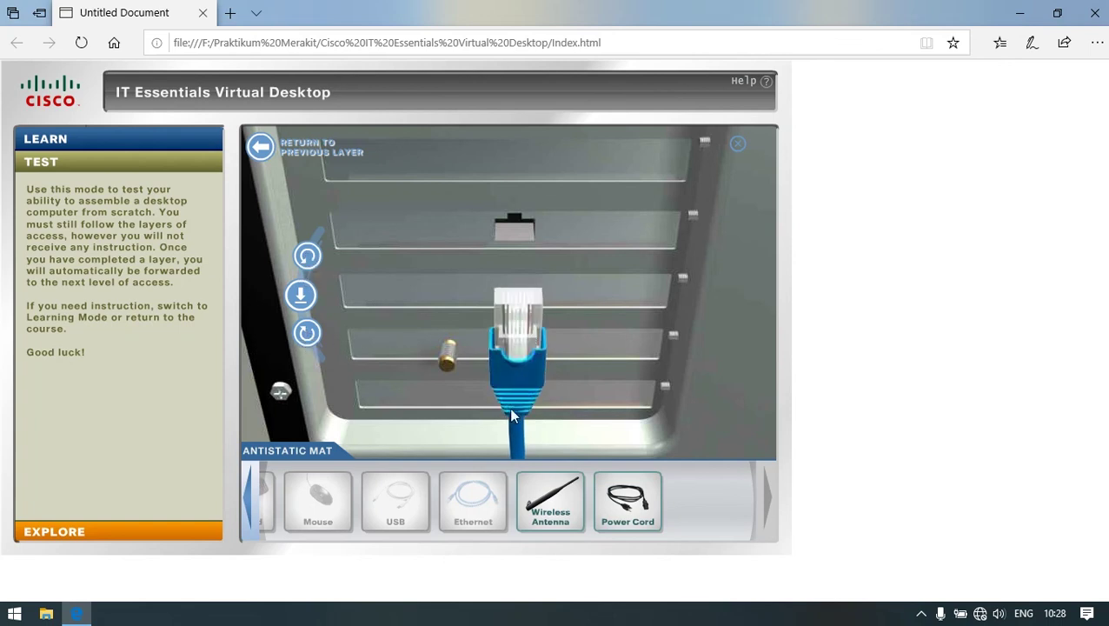
pyautogui.click(309, 305)
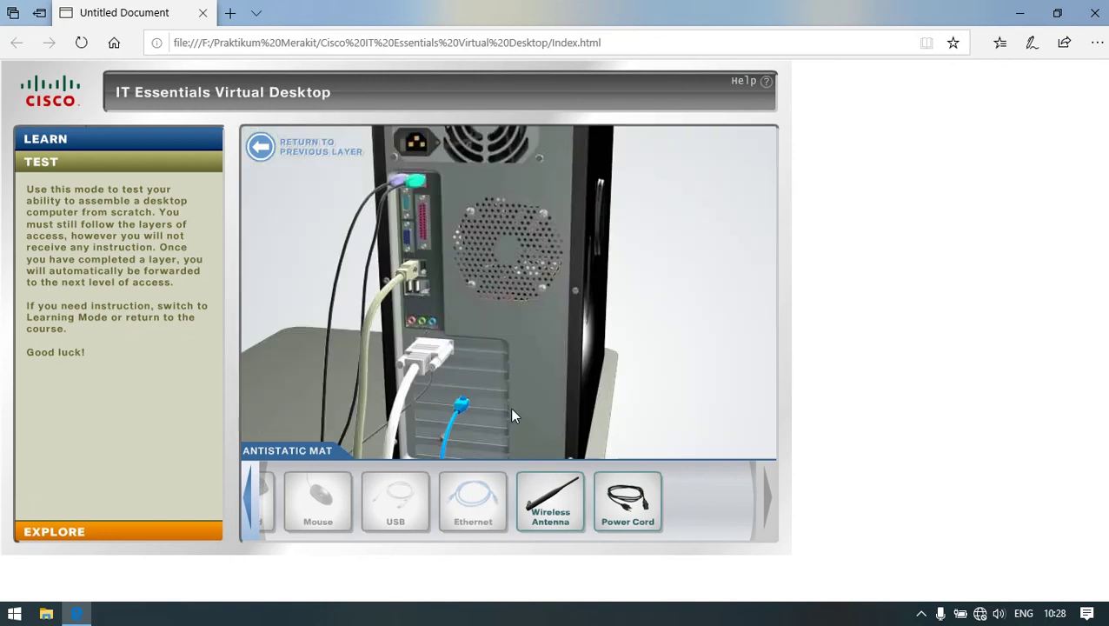
# Attach the wireless antenna to the wireless card's connector at the back of the case.
pyautogui.click(550, 500)
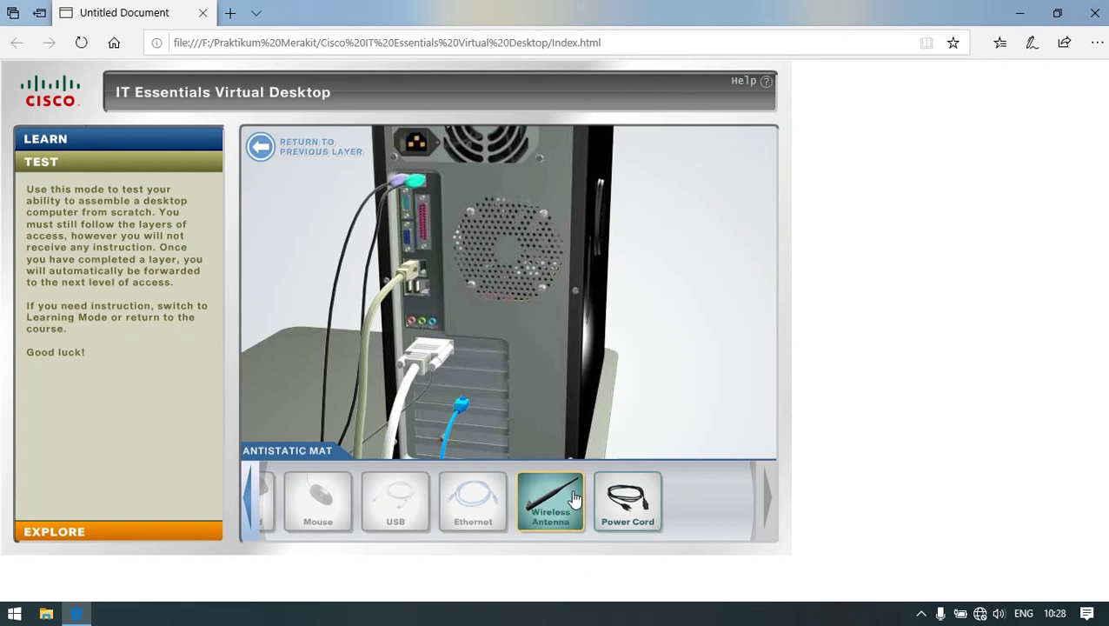
pyautogui.moveTo(574, 497); pyautogui.dragTo(529, 458)
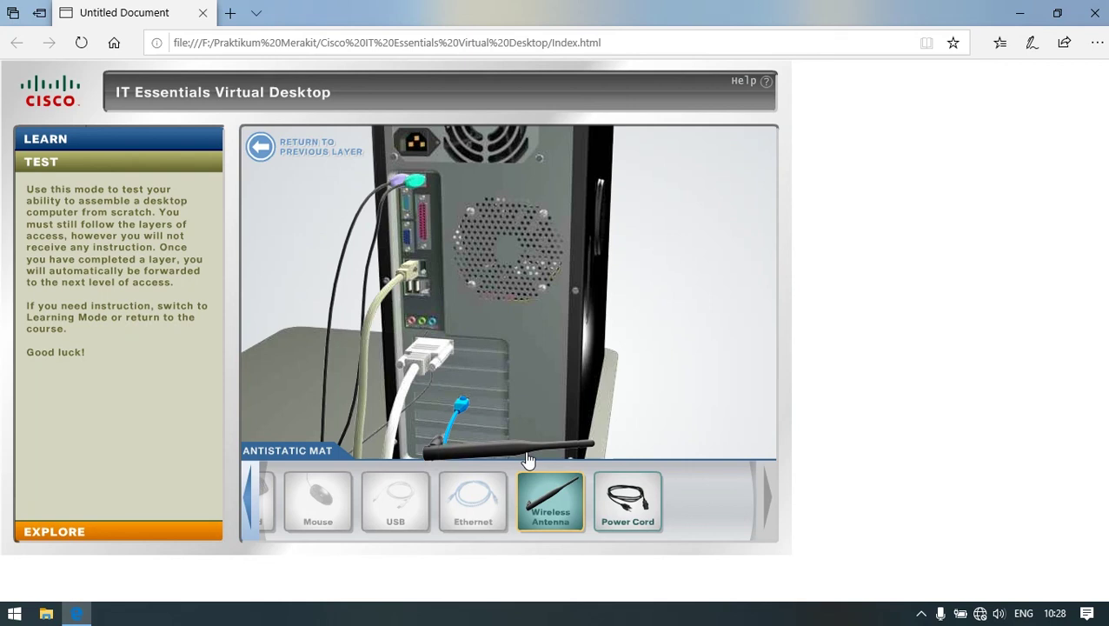
pyautogui.moveTo(528, 459)
pyautogui.mouseDown()
pyautogui.moveTo(520, 470)
pyautogui.moveTo(529, 454)
pyautogui.mouseUp()
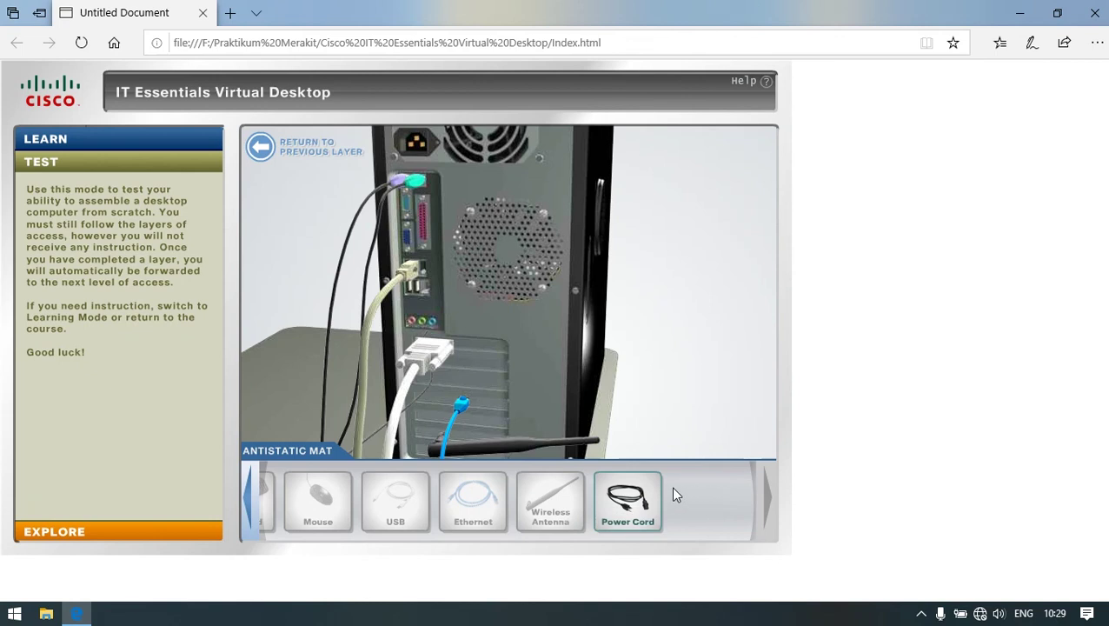
# Plug the power cord into the power supply socket on the back of the case, rotated to match the socket's three prongs.
pyautogui.moveTo(635, 504); pyautogui.dragTo(481, 141)
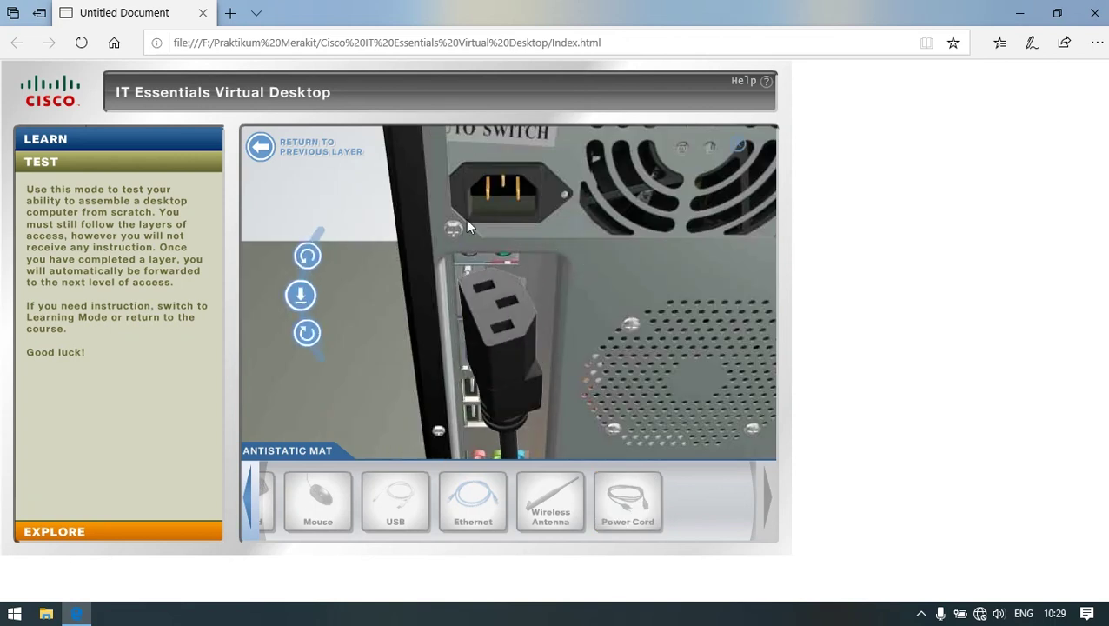
pyautogui.click(308, 255)
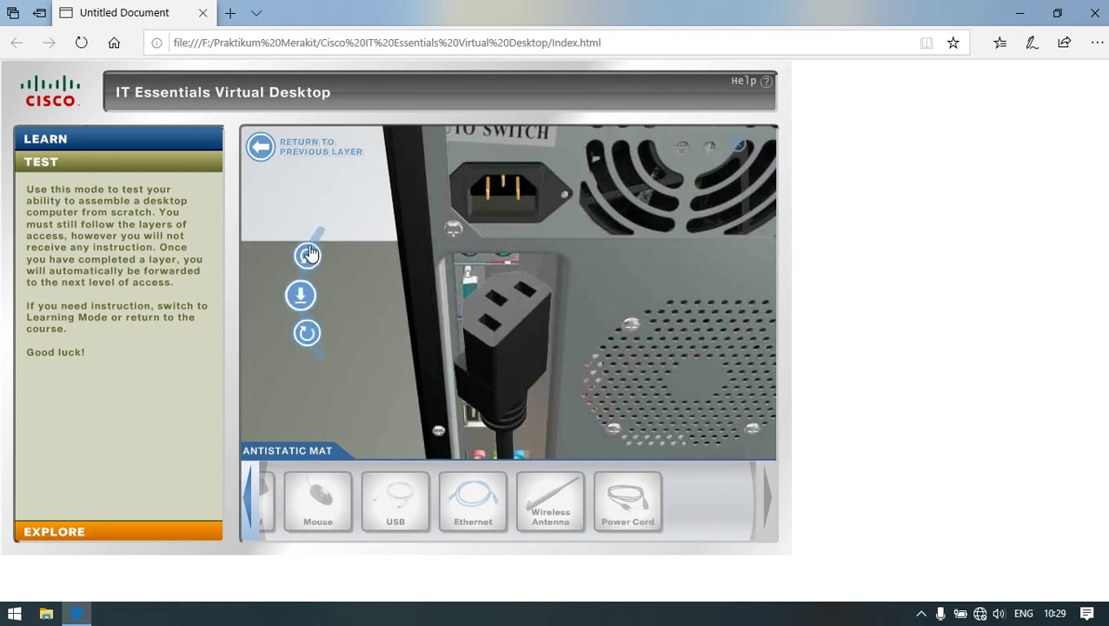
pyautogui.click(306, 335)
pyautogui.click(308, 257)
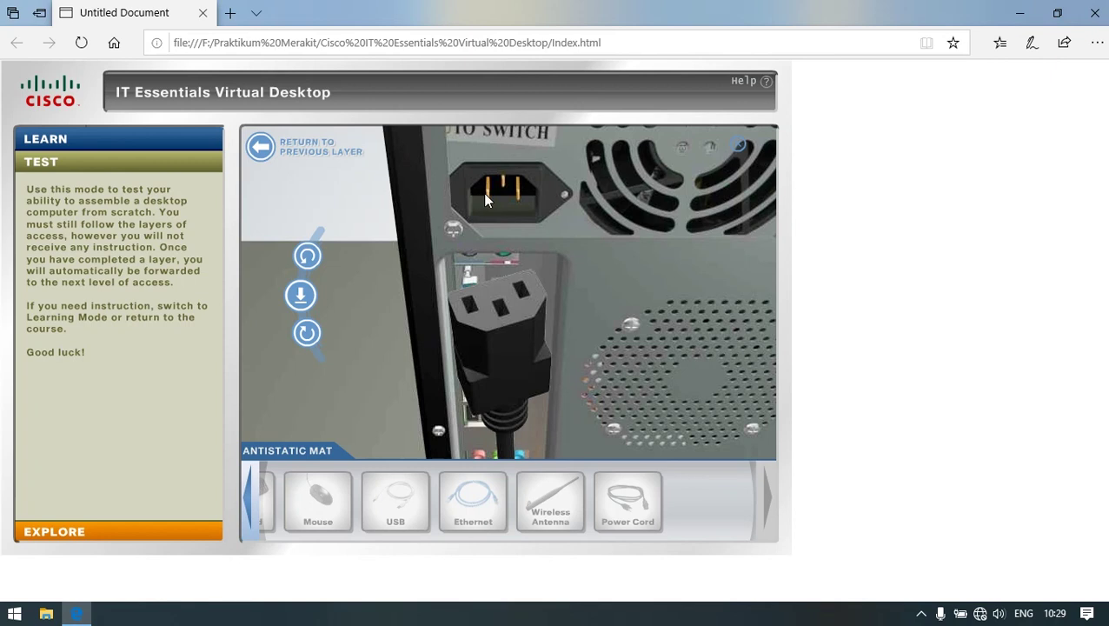
pyautogui.click(307, 255)
pyautogui.click(306, 332)
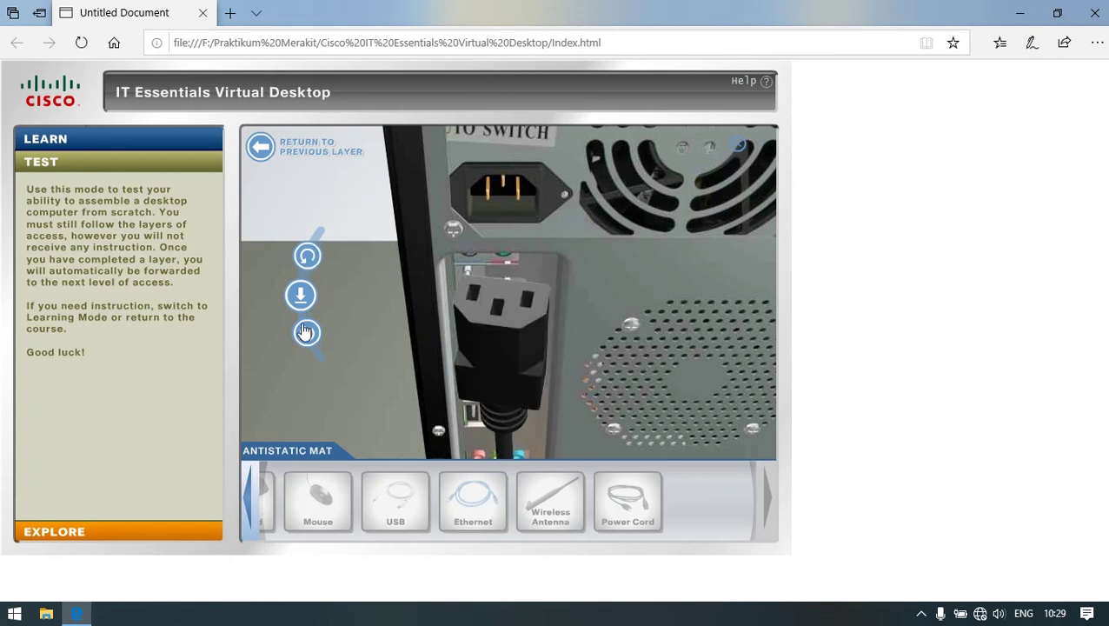
pyautogui.click(305, 256)
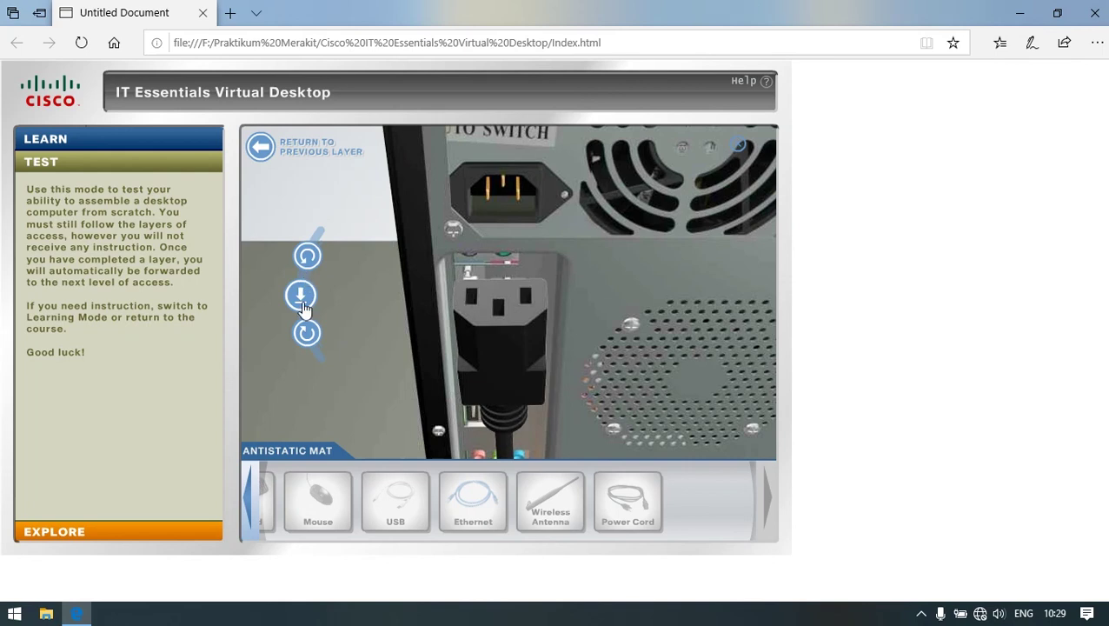
pyautogui.click(301, 296)
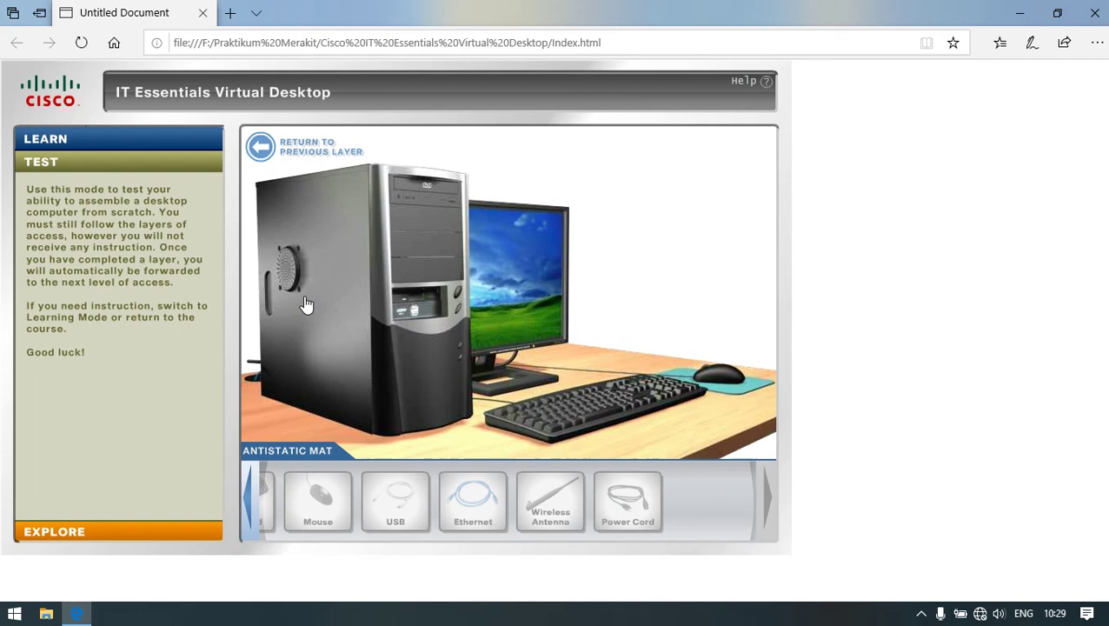
pyautogui.click(921, 613)
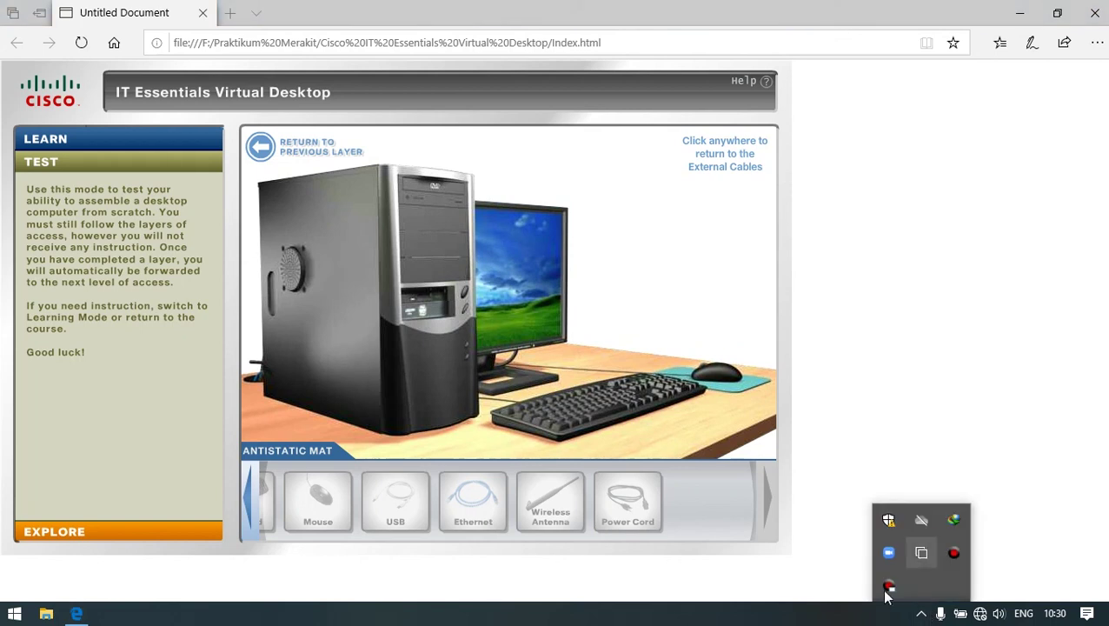